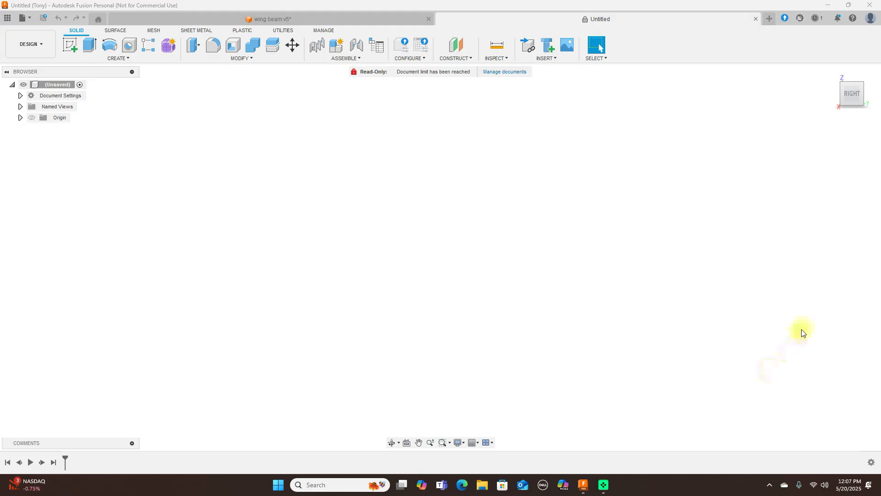
Step: Show the origin geometry and start a new sketch on the YZ plane
left_click(32, 118)
left_click(477, 225)
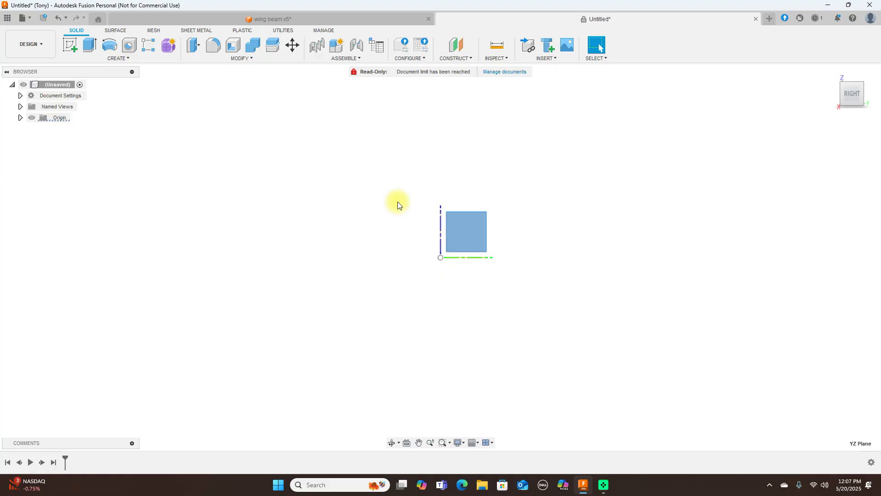
left_click(71, 45)
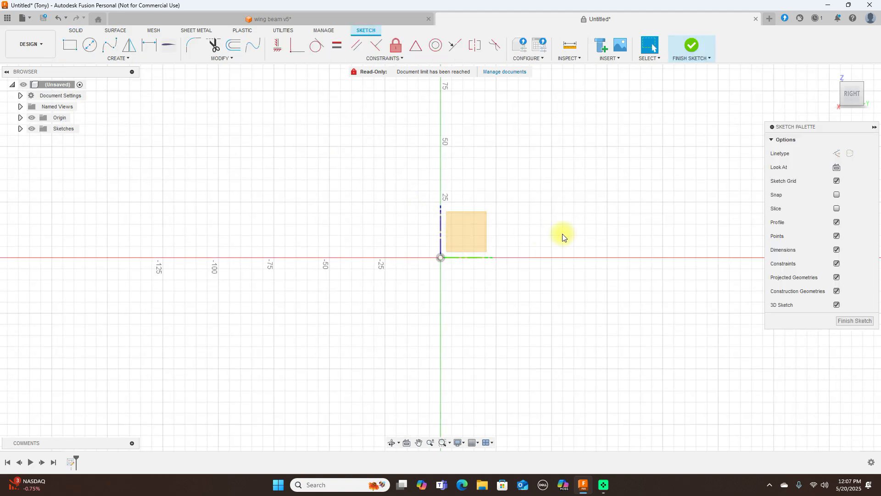
Step: Try to draw a 200 mm horizontal line from the origin along the sketch axis
scroll(563, 234, "up", 1)
middle_click_drag(567, 224, 485, 216)
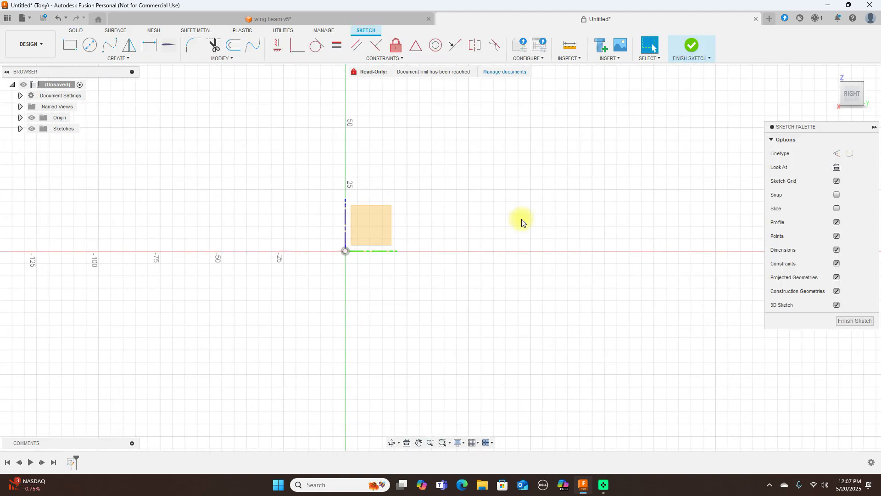
key("l")
left_click(346, 252)
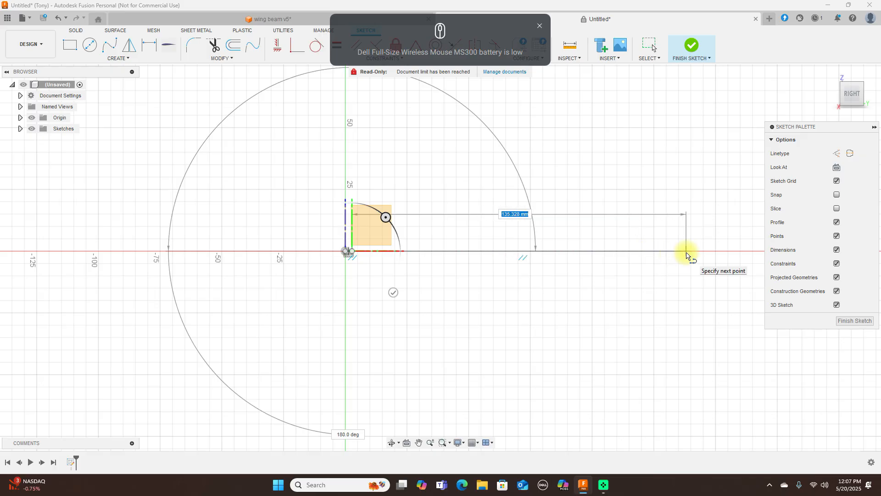
type("200")
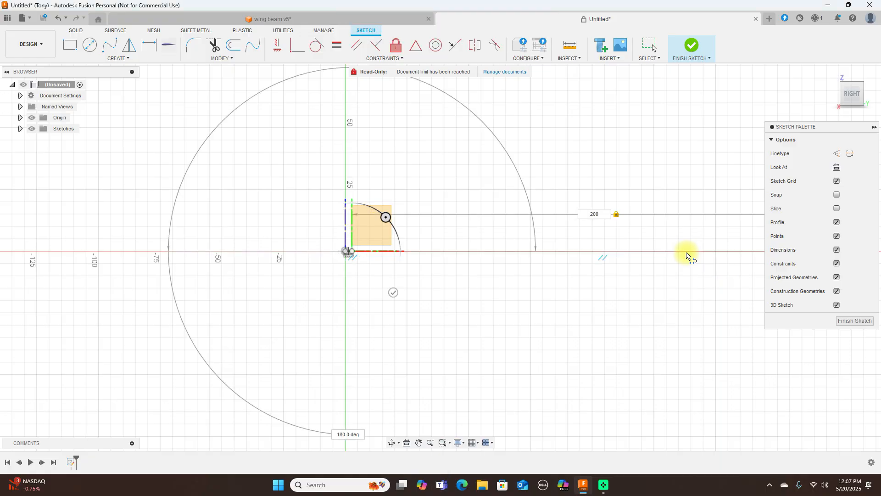
right_click(687, 254)
key("Return")
left_click(711, 255)
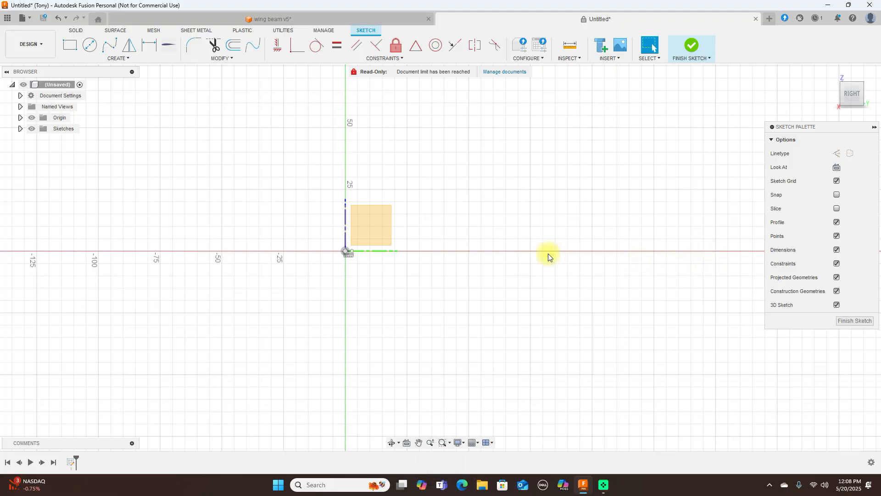
Step: Delete the short stray line next to the origin
scroll(368, 257, "up", 2)
middle_click_drag(368, 257, 301, 245)
scroll(301, 243, "up", 6)
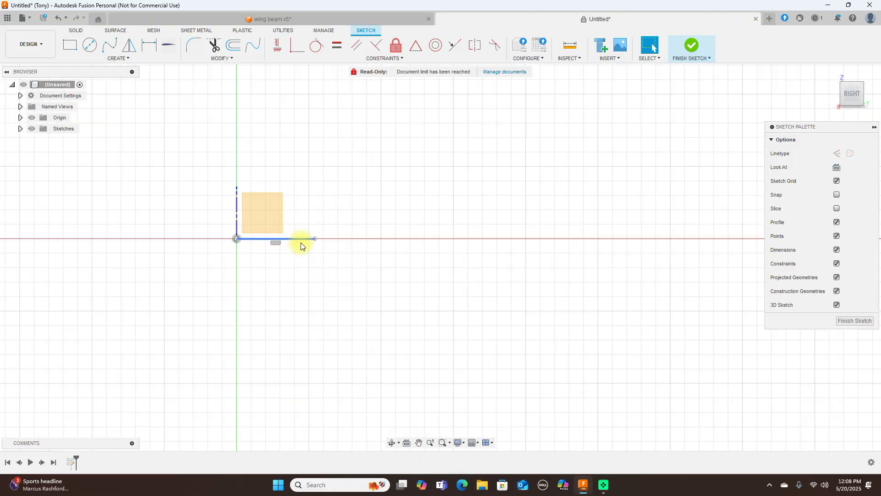
left_click(303, 234)
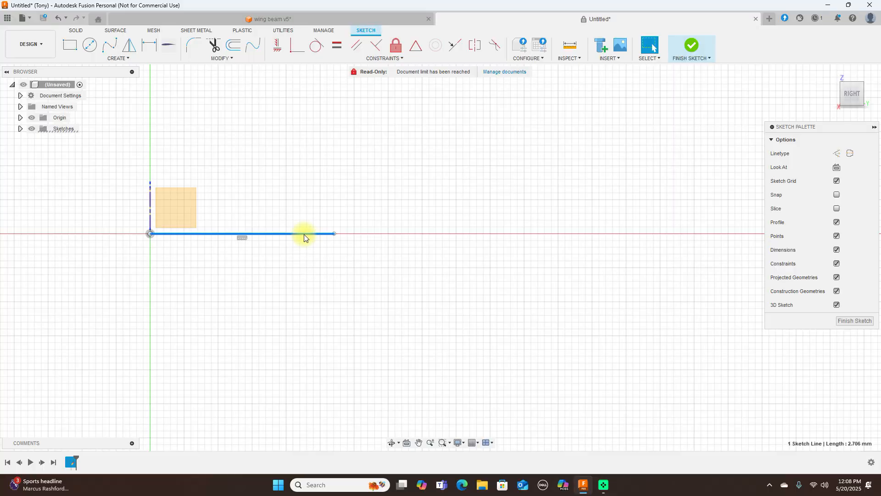
key("Delete")
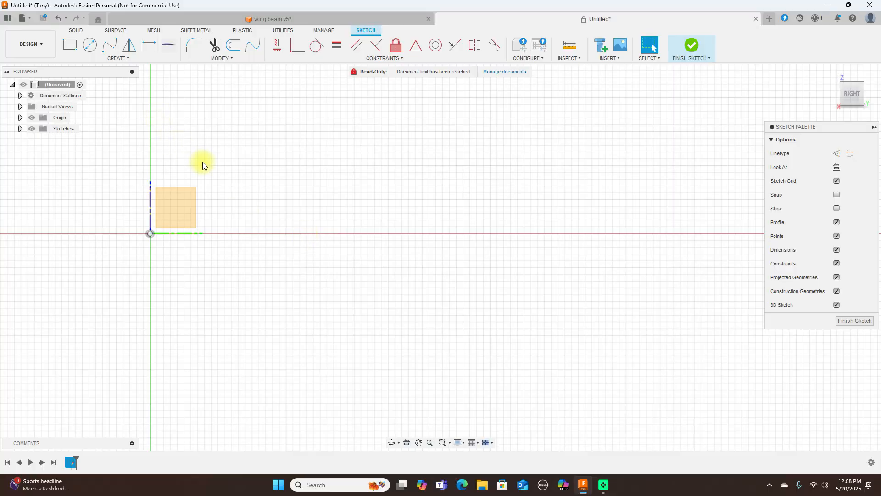
Step: Draw a horizontal chord line 200 mm long from the origin in the positive Y direction
key("l")
left_click(150, 234)
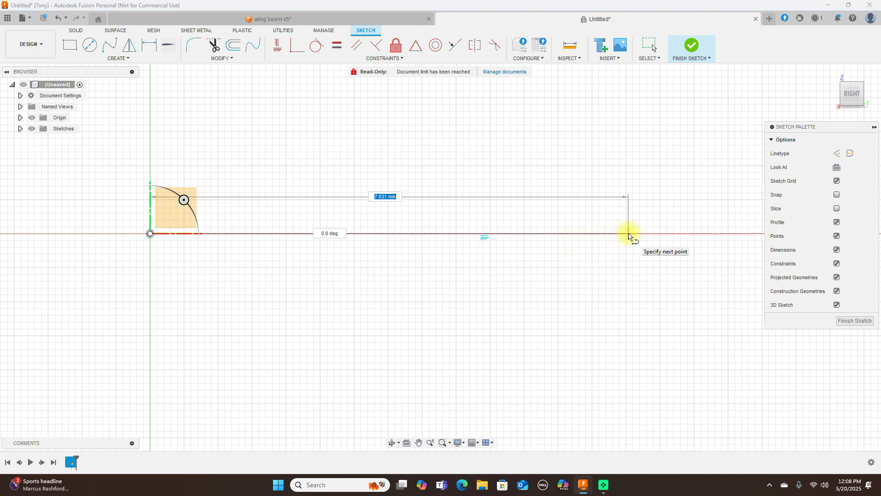
scroll(628, 233, "down", 5)
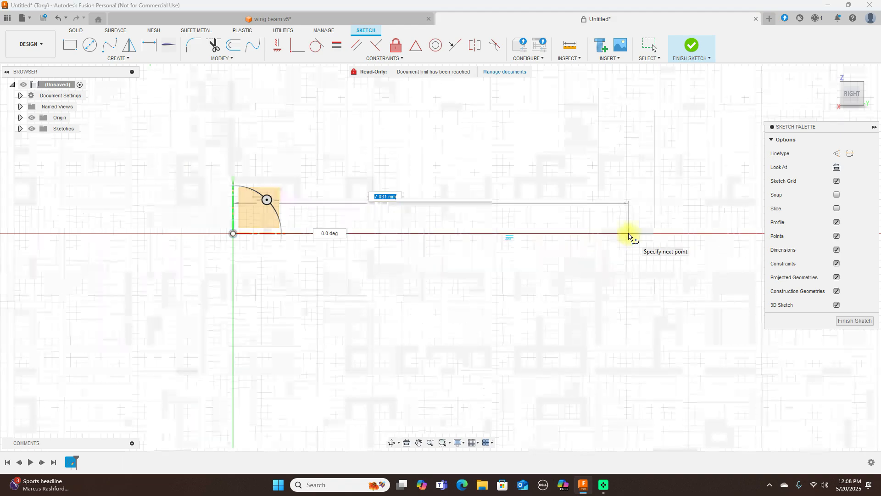
type("2")
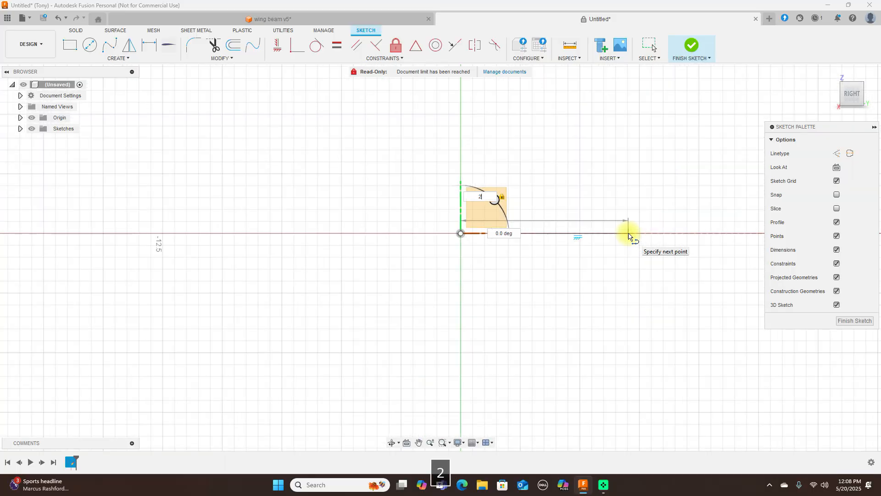
type("00")
key("Return")
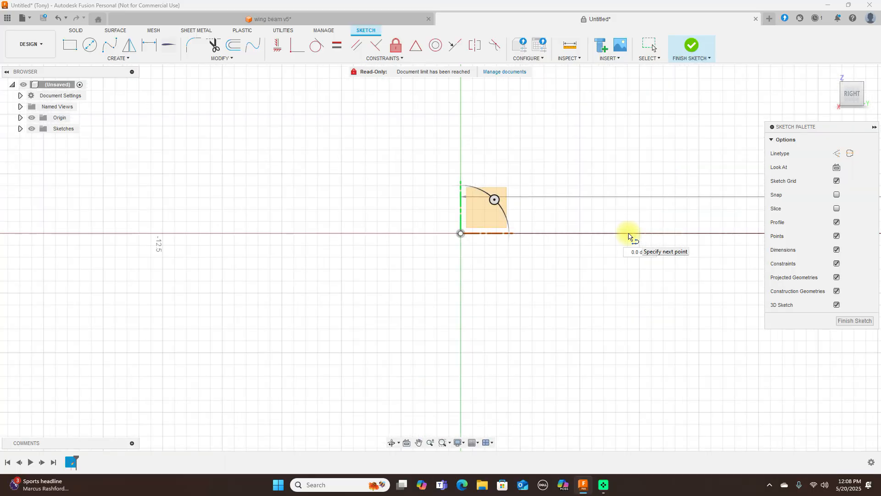
key("Return")
scroll(629, 233, "down", 4)
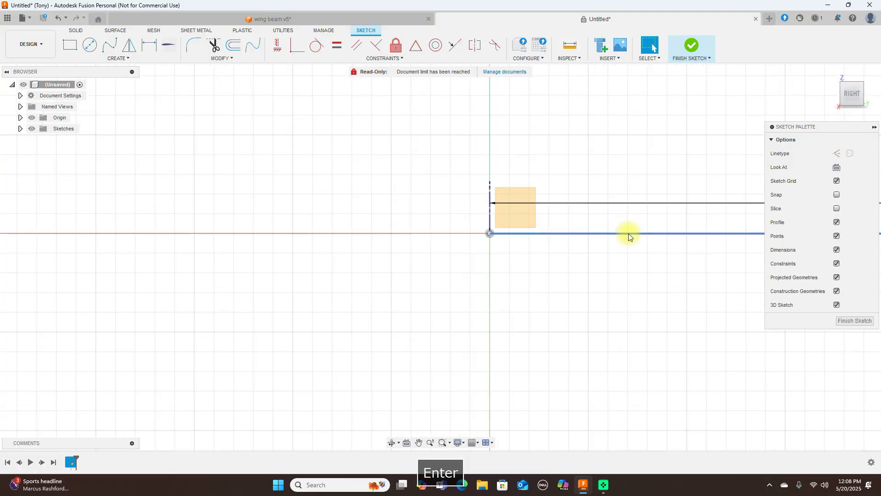
middle_click_drag(614, 247, 413, 251)
scroll(428, 246, "down", 3)
middle_click_drag(561, 262, 376, 254)
scroll(387, 247, "down", 8)
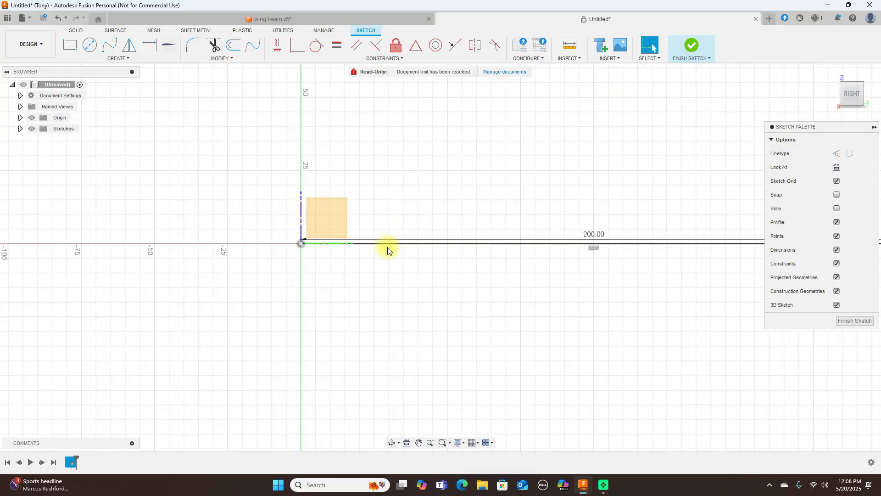
key("Escape")
Step: Draw a fit point spline from the origin through three points above the chord line to its far end, forming the airfoil's upper curve
scroll(458, 254, "up", 3)
middle_click_drag(519, 271, 478, 277)
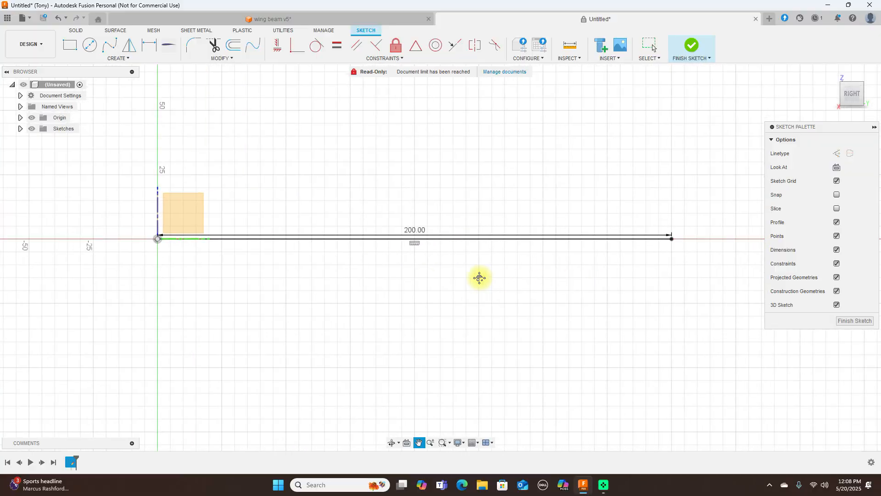
scroll(496, 244, "up", 1)
scroll(496, 247, "down", 1)
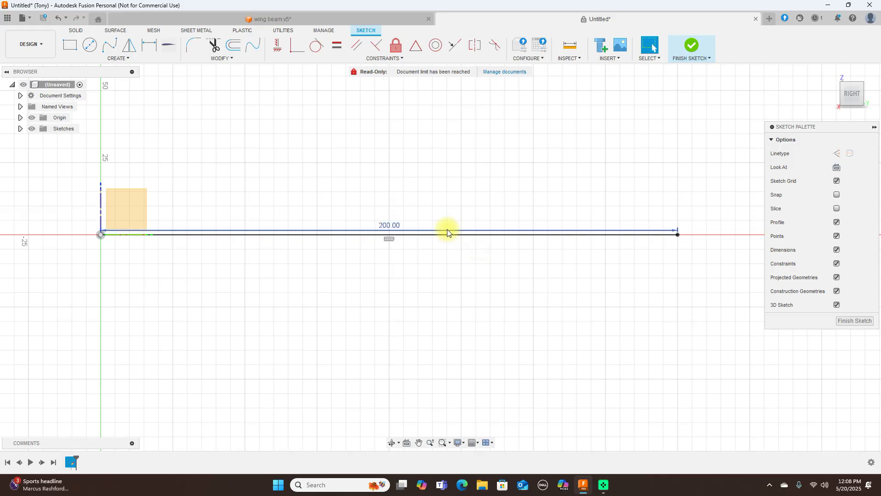
left_click(109, 44)
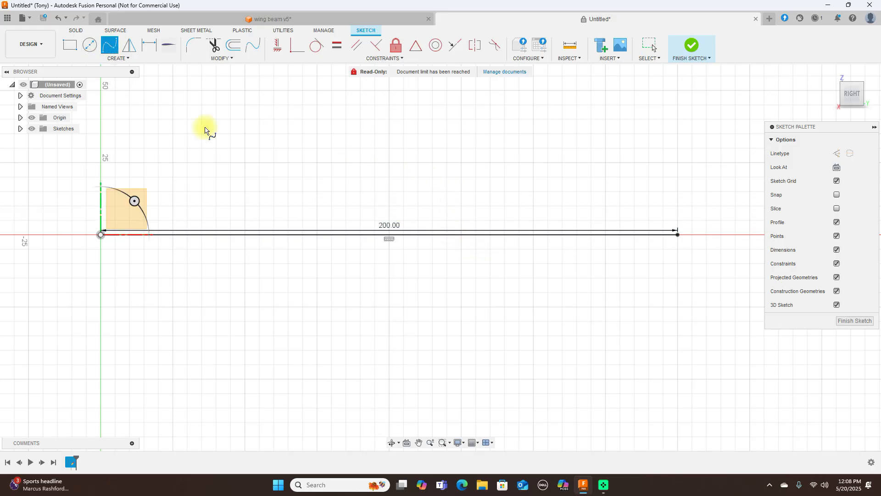
left_click(101, 234)
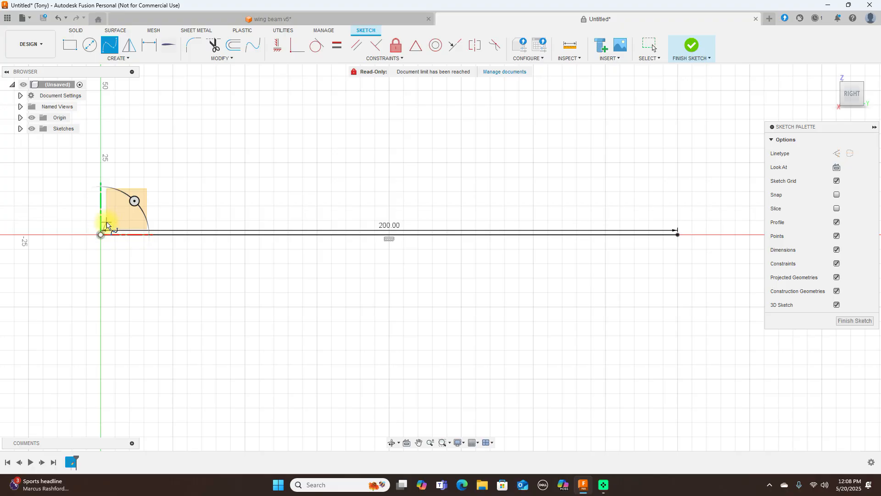
left_click(107, 223)
left_click(148, 210)
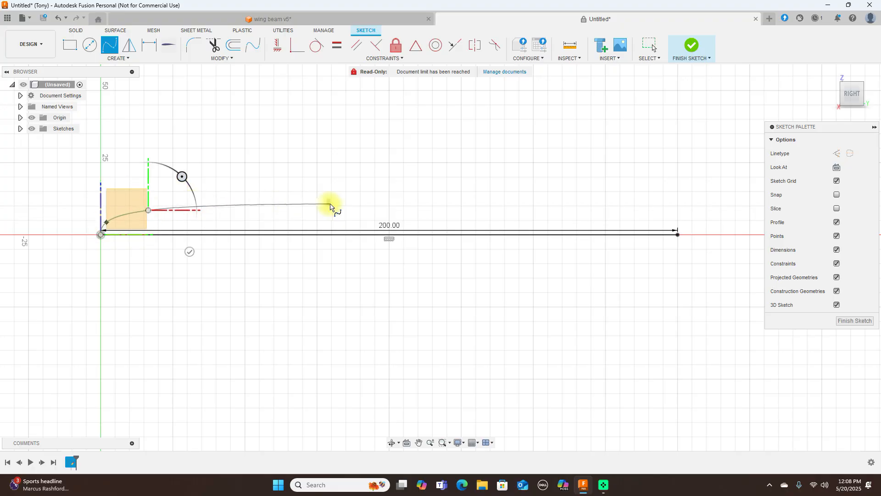
left_click(331, 205)
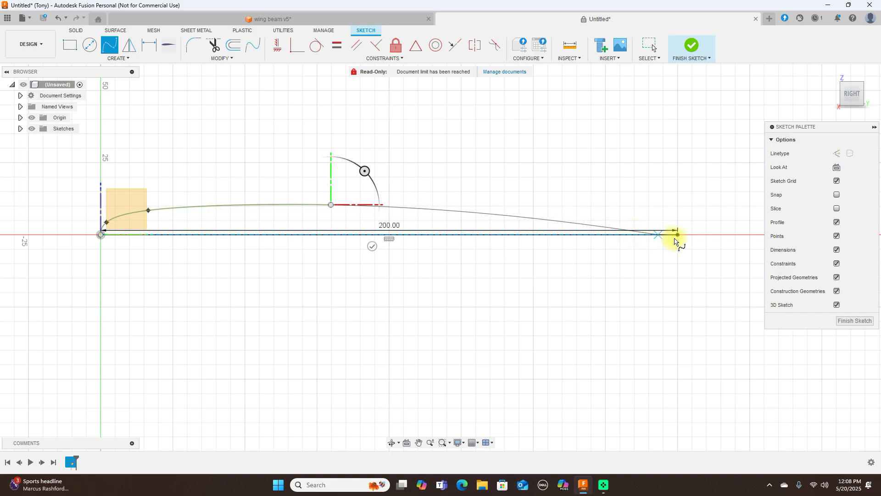
left_click(677, 235)
right_click(677, 237)
left_click(705, 236)
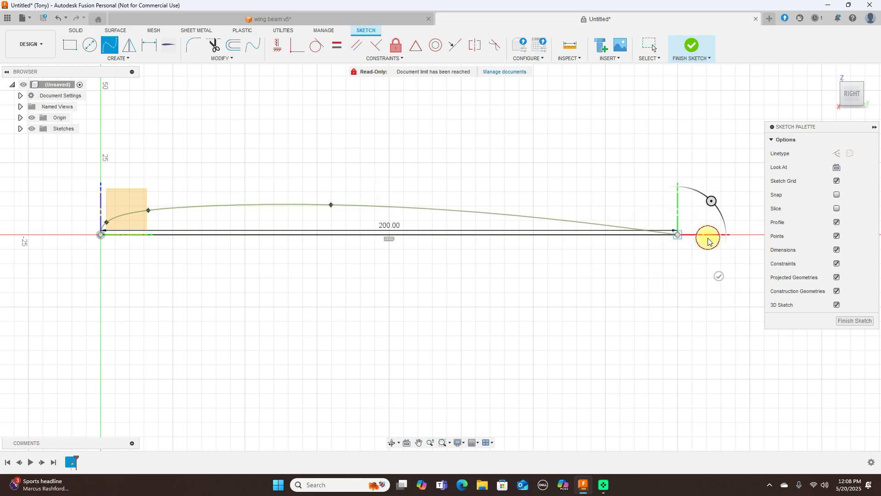
left_click(384, 155)
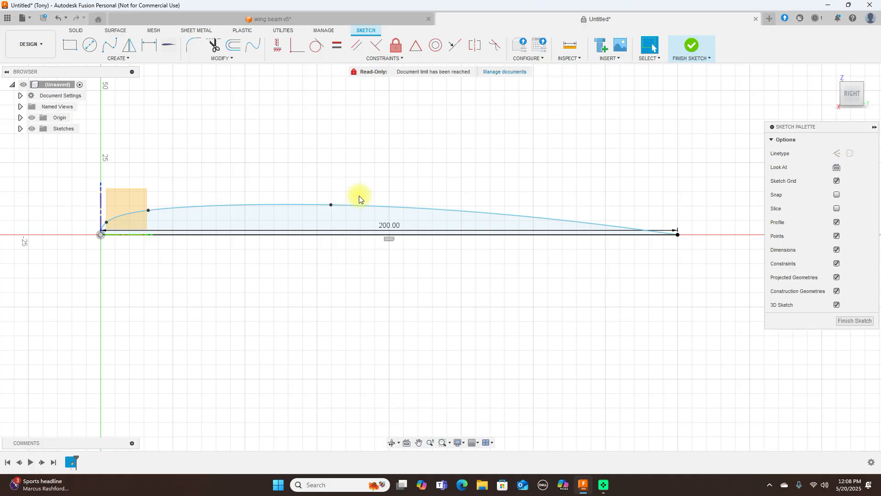
Step: Mirror the upper spline about the 200 mm chord line to complete the airfoil, and finish the sketch
scroll(280, 193, "up", 2)
scroll(280, 193, "down", 1)
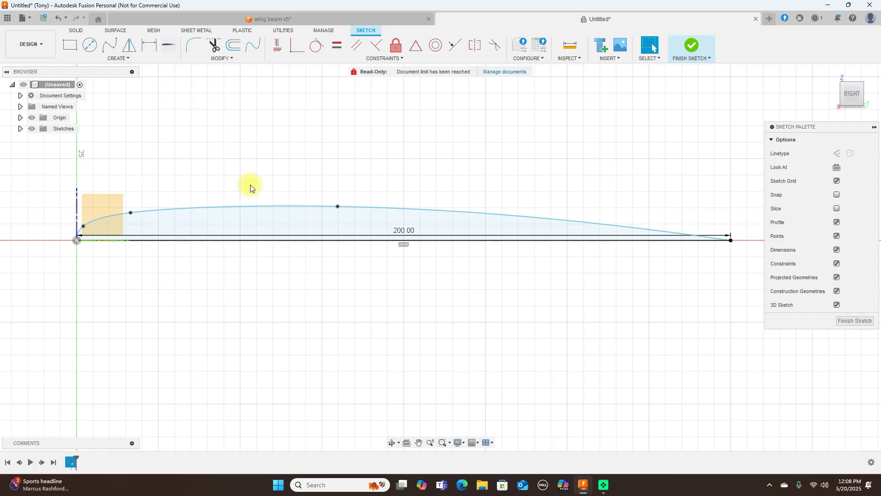
scroll(328, 181, "down", 1)
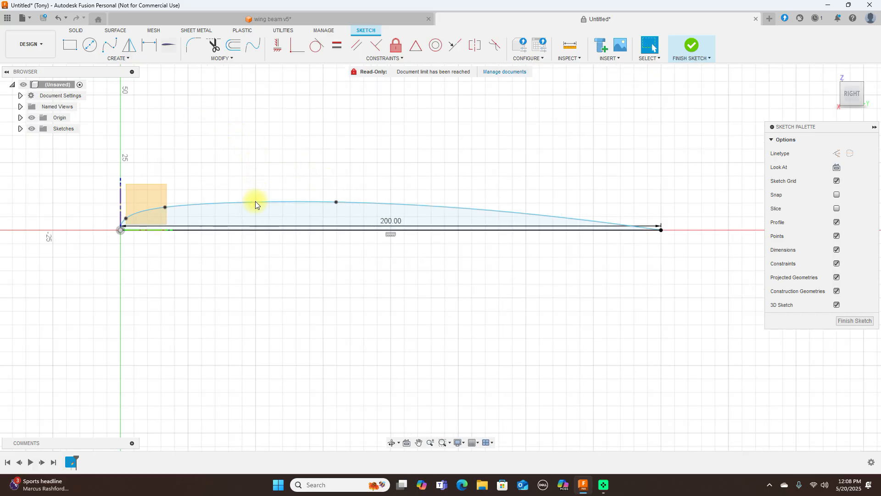
left_click(132, 50)
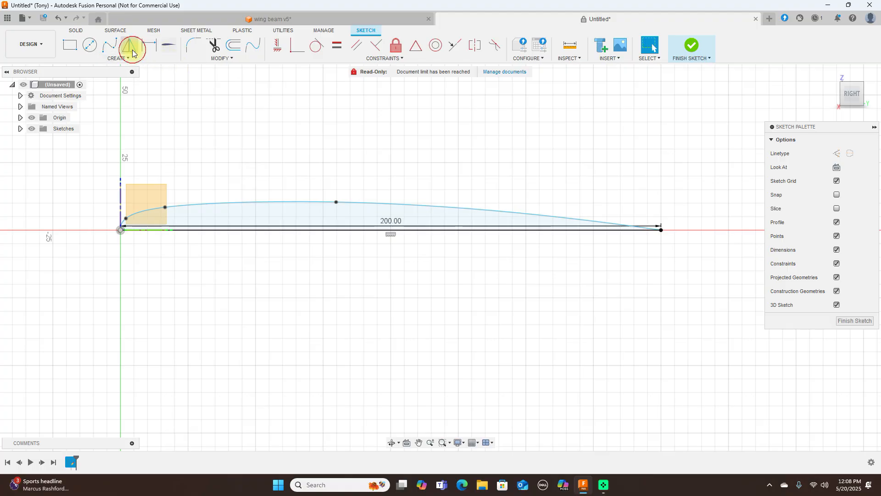
left_click(294, 202)
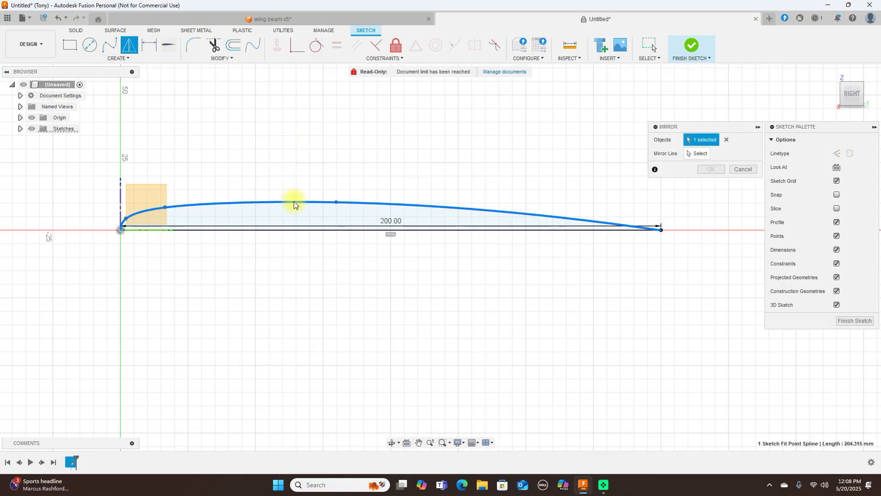
left_click(701, 154)
left_click(256, 231)
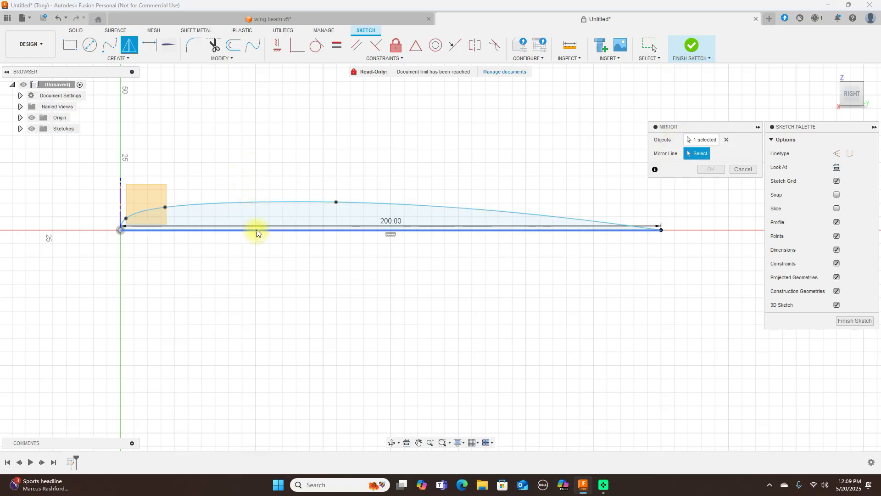
left_click(702, 170)
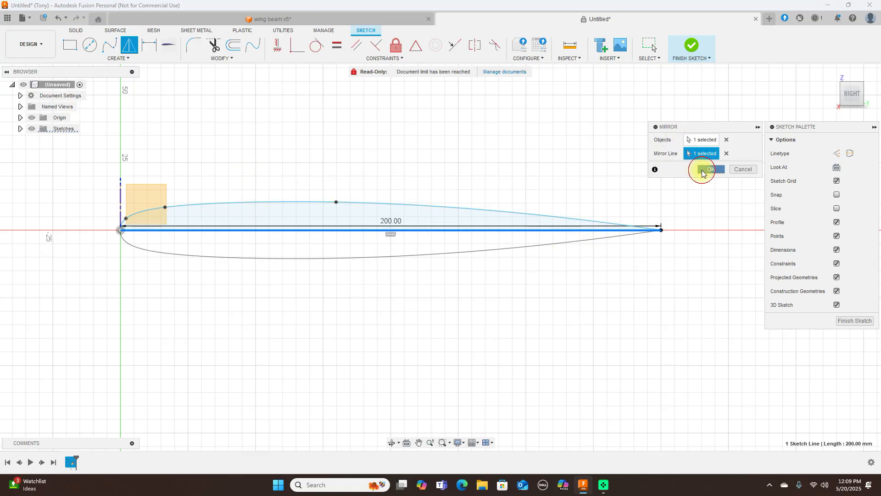
left_click(693, 46)
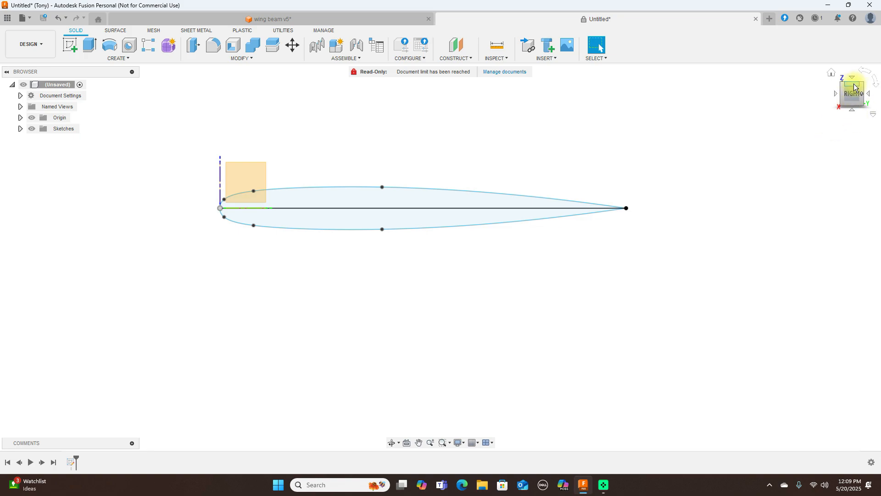
mouse_move(843, 98)
left_mouse_down()
mouse_move(868, 100)
mouse_move(872, 119)
left_mouse_up()
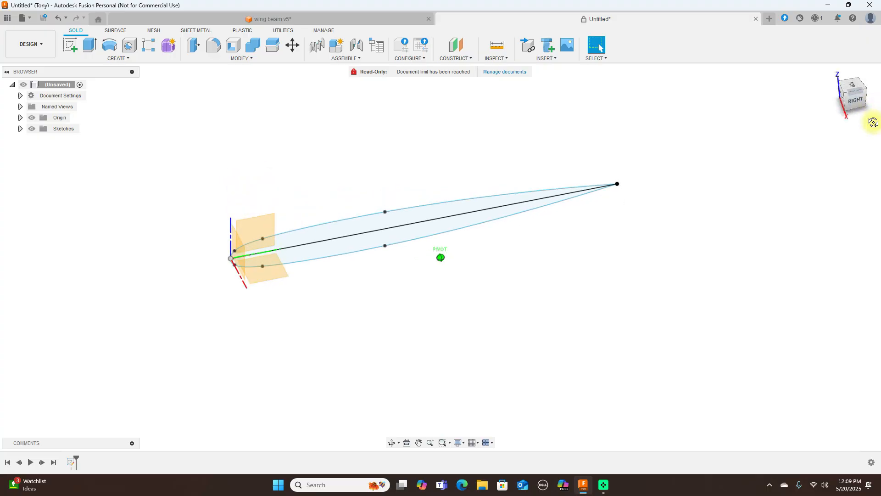
left_click(862, 105)
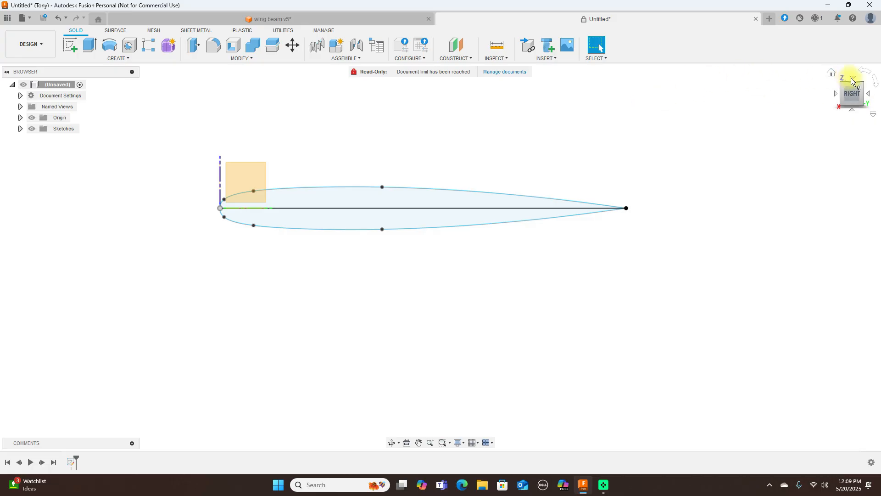
left_click_drag(843, 96, 807, 84)
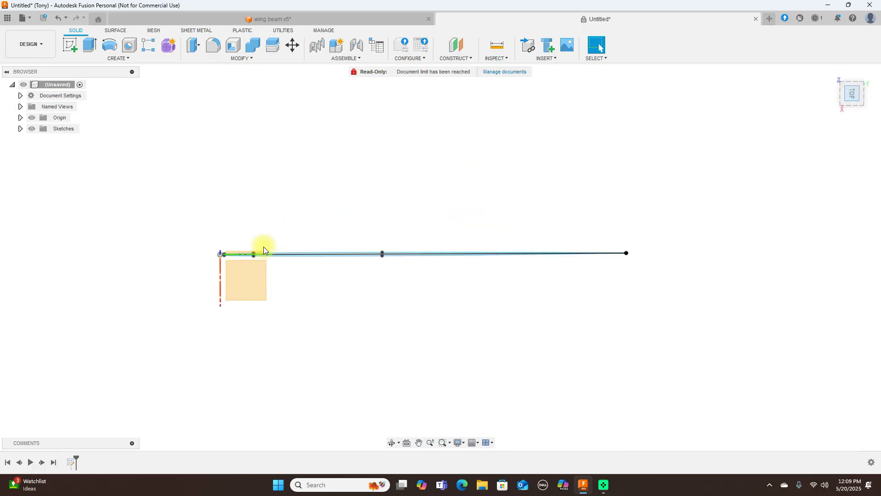
scroll(321, 254, "down", 3)
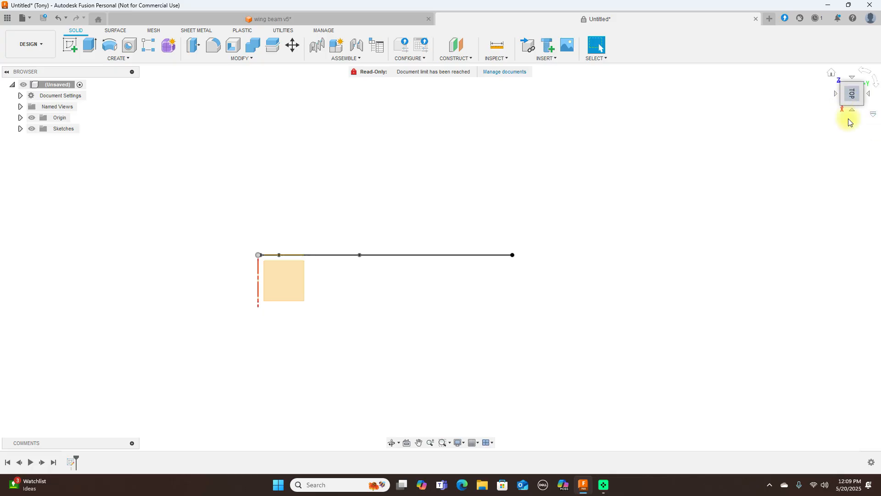
left_click(852, 112)
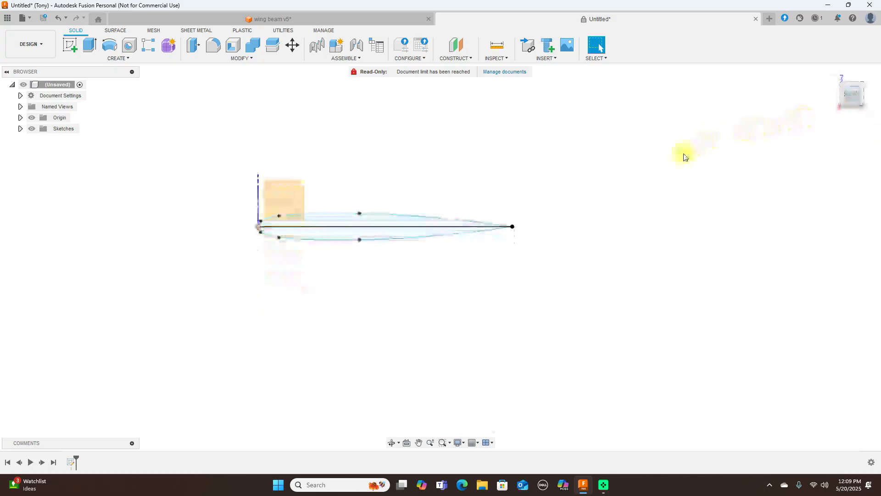
middle_click_drag(553, 206, 704, 187)
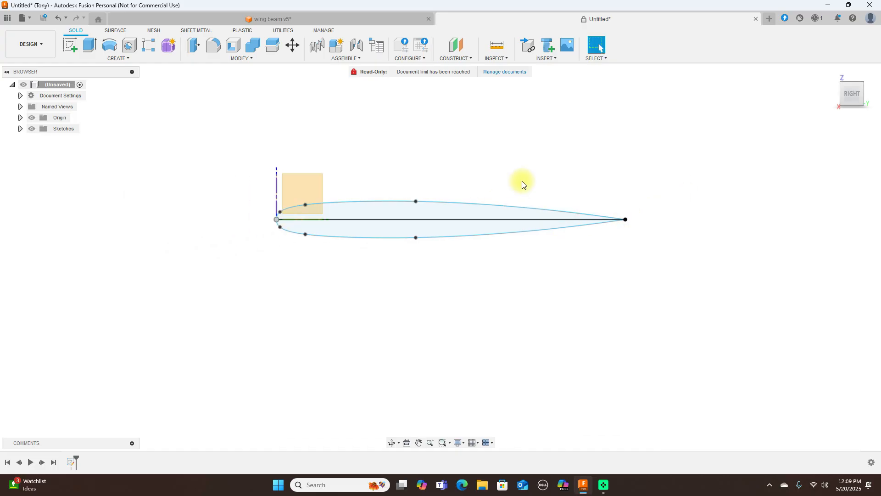
key("e")
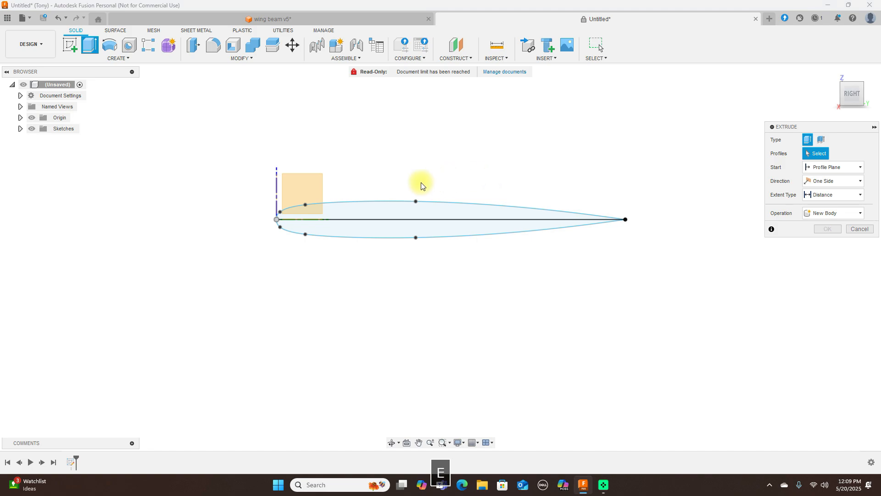
left_click(398, 214)
left_click(383, 226)
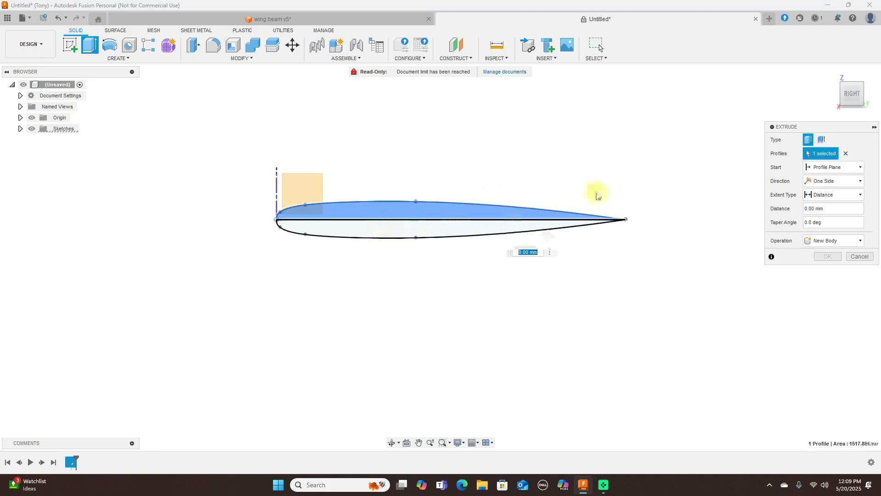
left_click_drag(851, 92, 820, 99)
left_click_drag(442, 250, 179, 360)
scroll(578, 232, "down", 3)
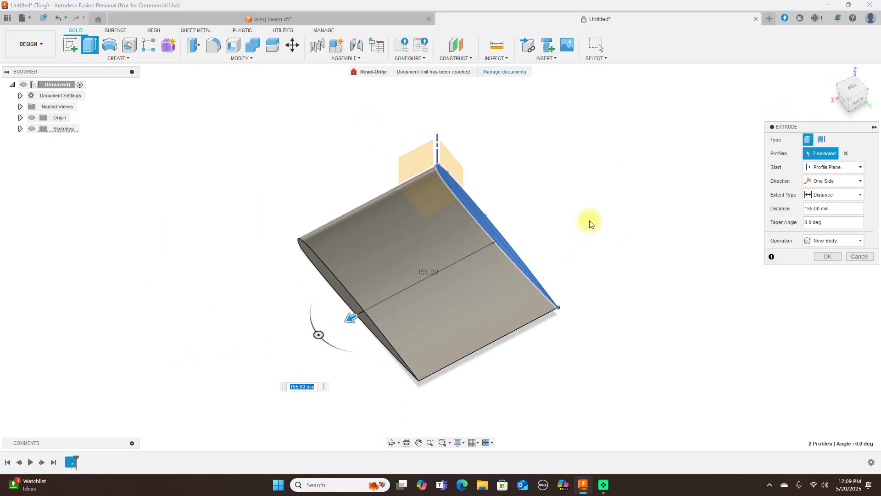
left_click_drag(388, 300, 210, 350)
left_click(852, 104)
left_click_drag(65, 69, 879, 200)
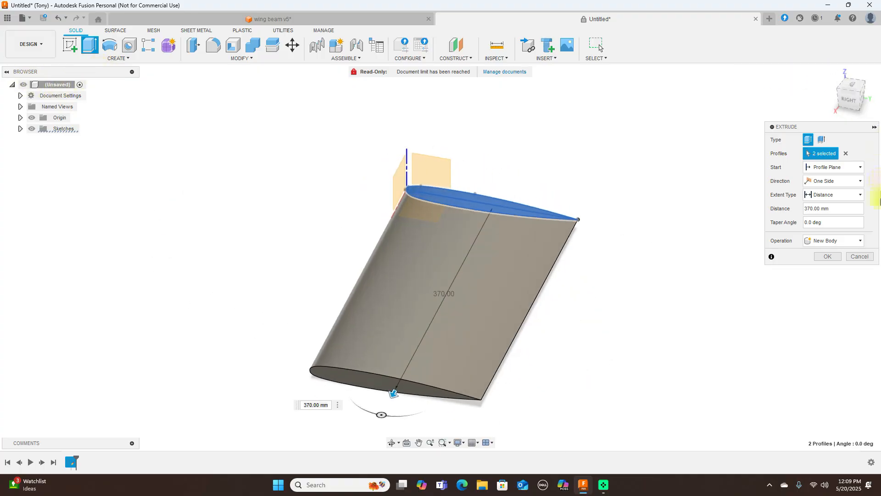
left_click(859, 256)
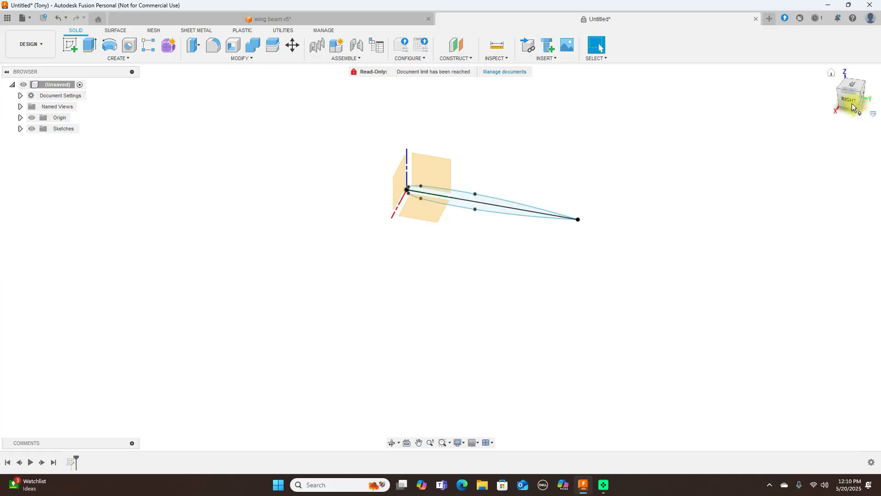
Step: Create a construction plane at an angle of -5 degrees through the airfoil's chord line
left_click(852, 106)
scroll(697, 166, "up", 2)
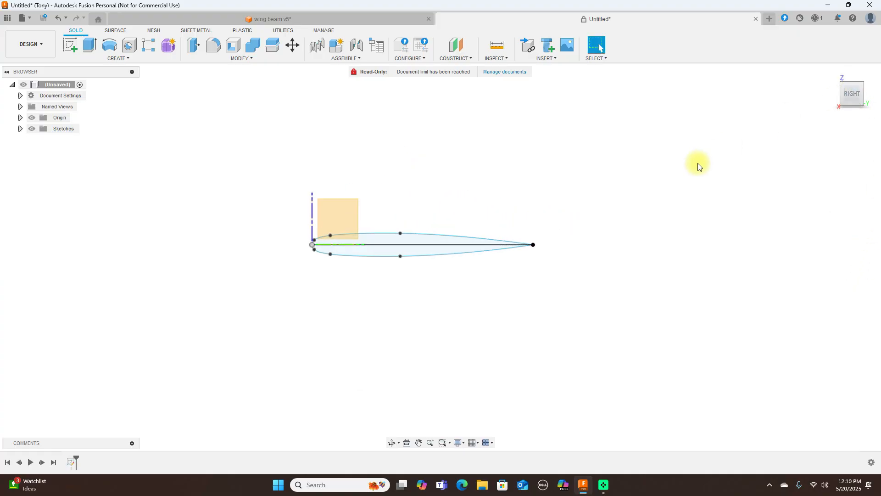
scroll(698, 166, "up", 1)
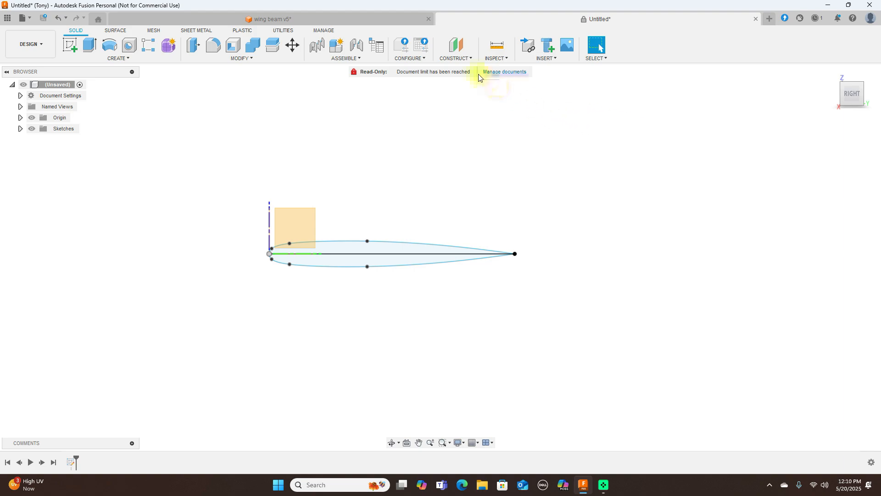
left_click(471, 61)
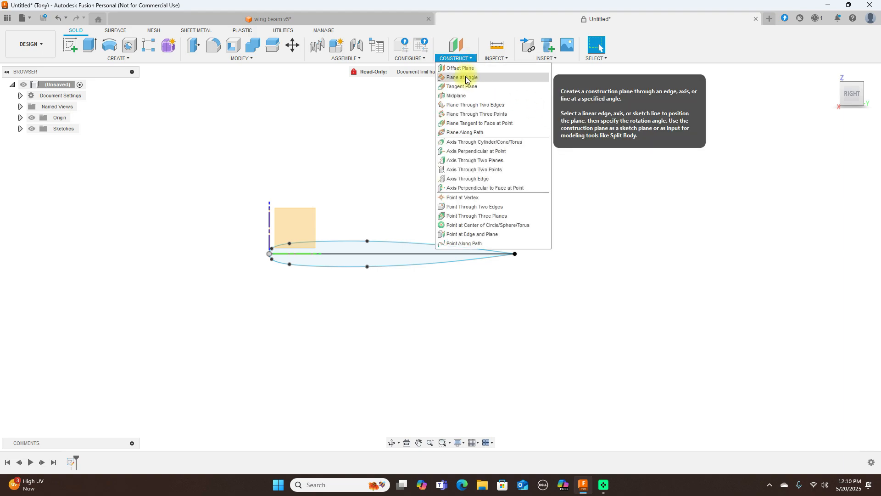
left_click(464, 77)
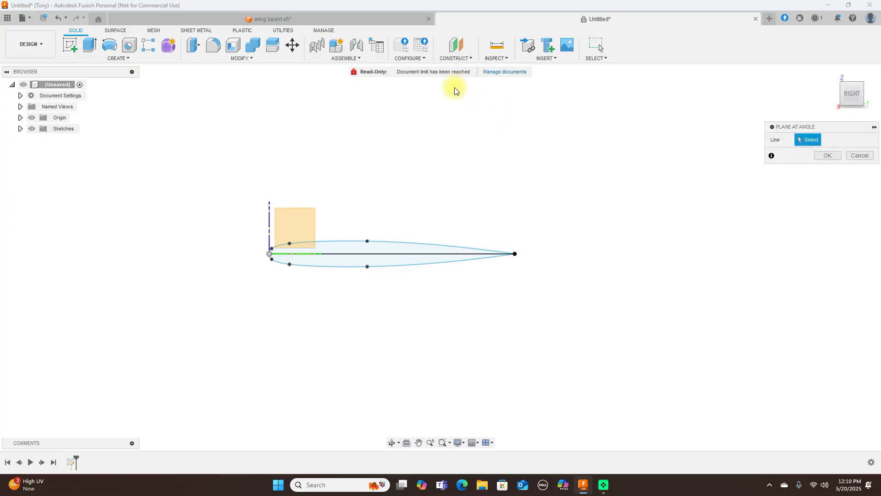
left_click(373, 256)
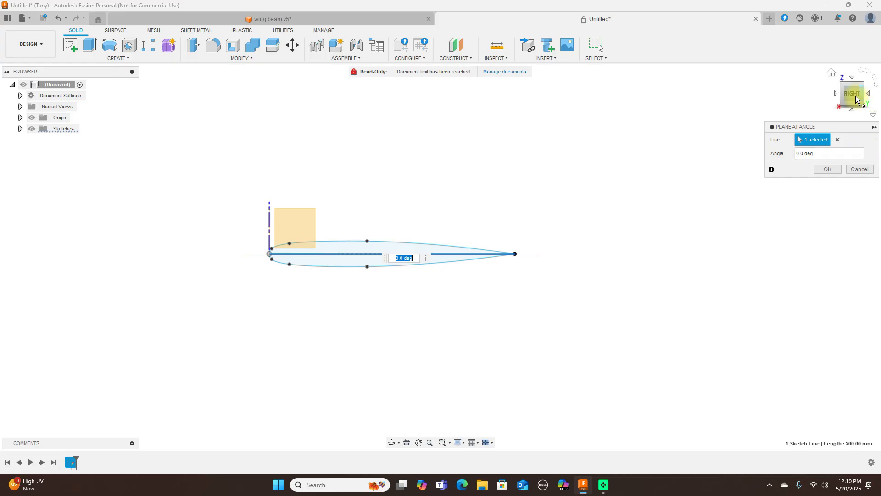
left_click(836, 93)
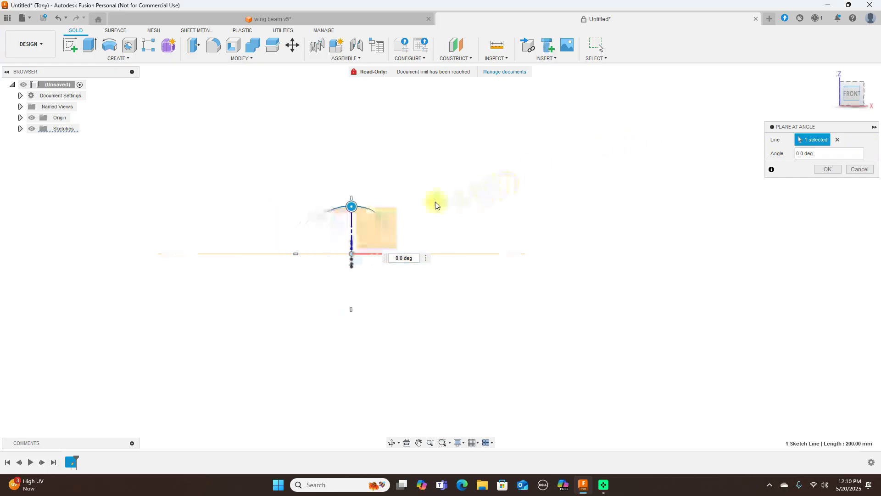
mouse_move(351, 205)
left_mouse_down()
mouse_move(341, 205)
mouse_move(346, 210)
left_mouse_up()
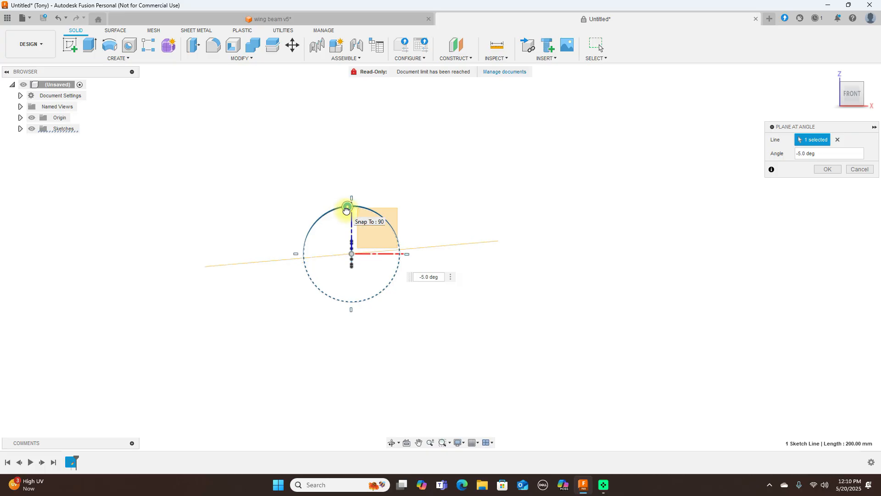
left_click_drag(346, 211, 346, 210)
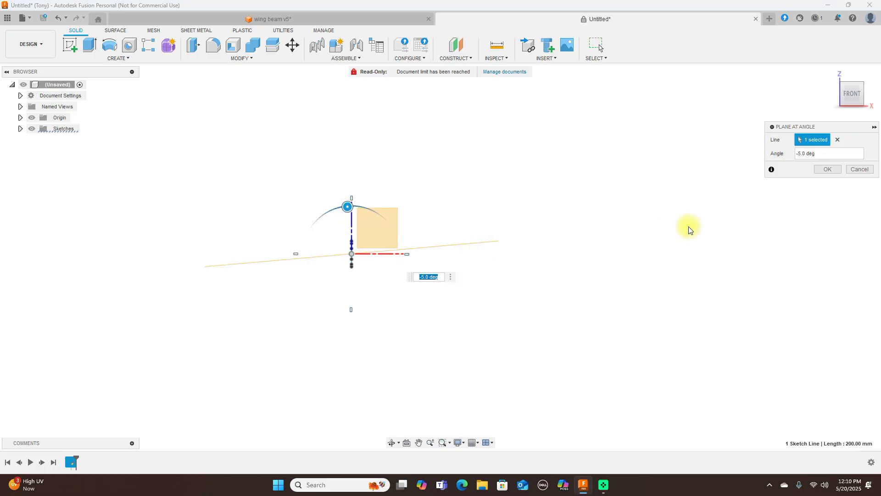
left_click(826, 169)
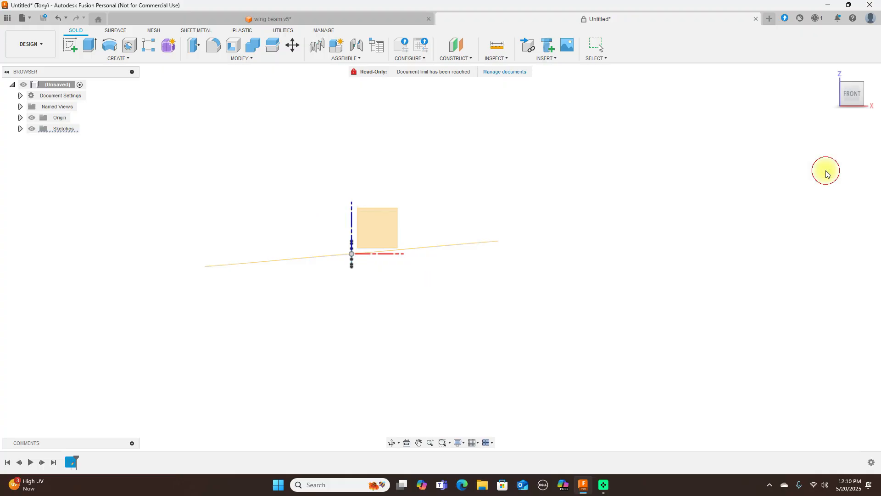
Step: Start a new sketch on the angled construction plane, viewed from above
left_click(868, 96)
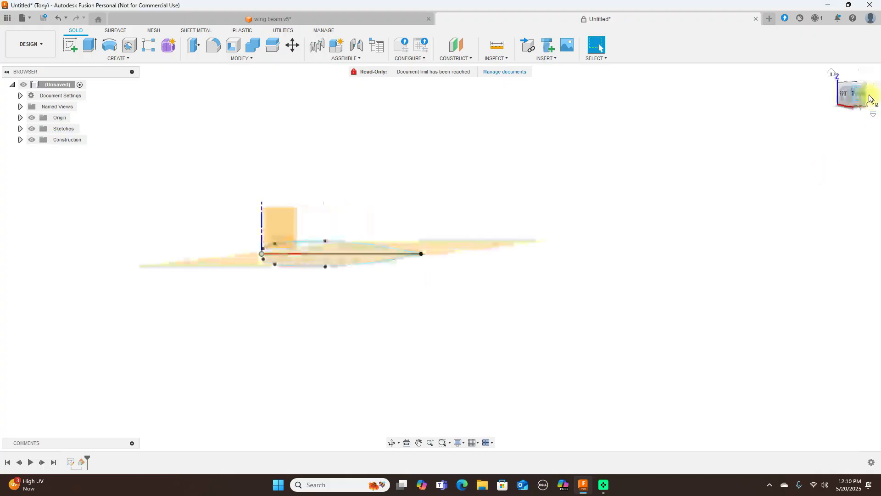
left_click(835, 92)
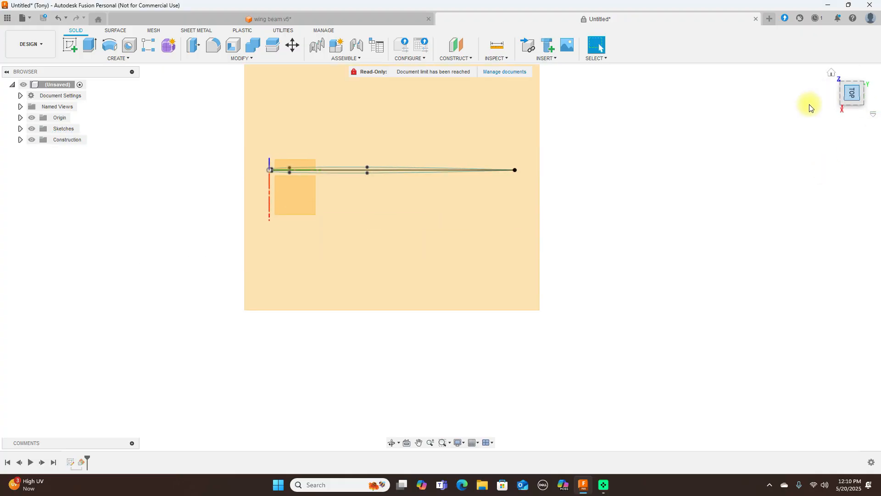
left_click(490, 281)
left_click(387, 253)
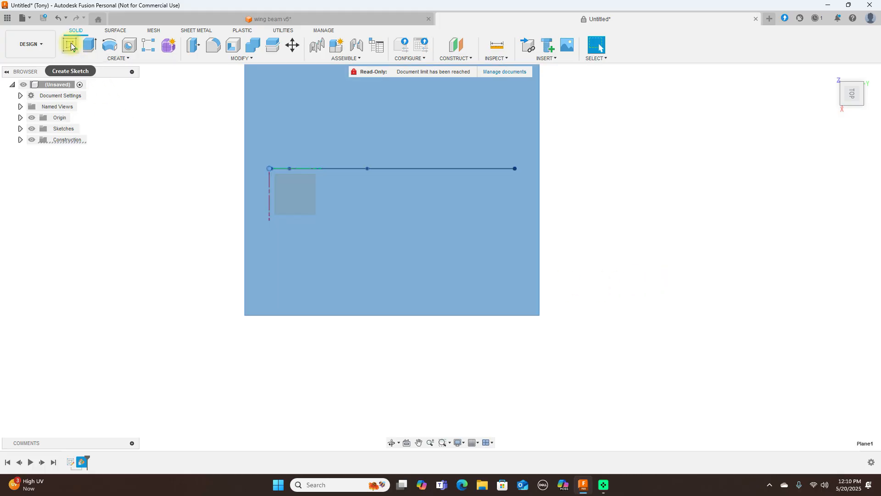
left_click(70, 45)
mouse_move(604, 298)
middle_mouse_down()
mouse_move(470, 201)
mouse_move(456, 179)
middle_mouse_up()
scroll(526, 238, "down", 2)
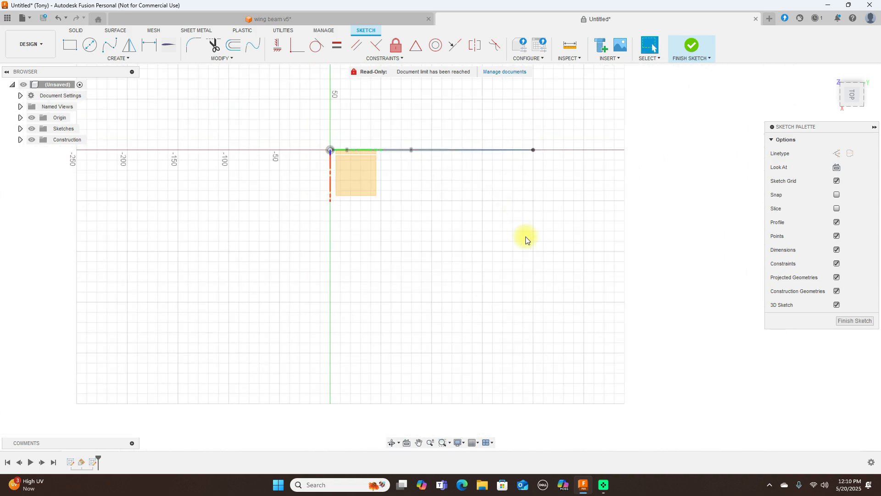
Step: Draw the trailing-edge line from the chord's far end outward along the span, slanting slightly toward the leading edge
key("l")
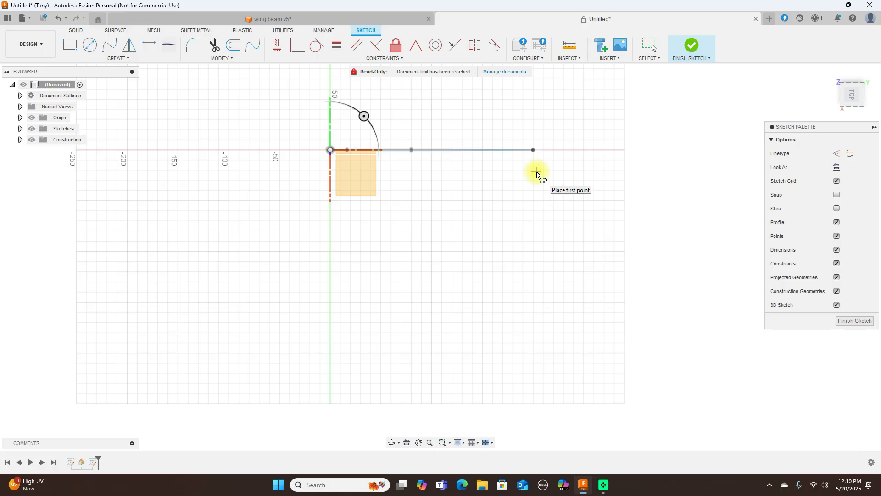
mouse_move(851, 106)
left_mouse_down()
mouse_move(856, 70)
mouse_move(836, 115)
left_mouse_up()
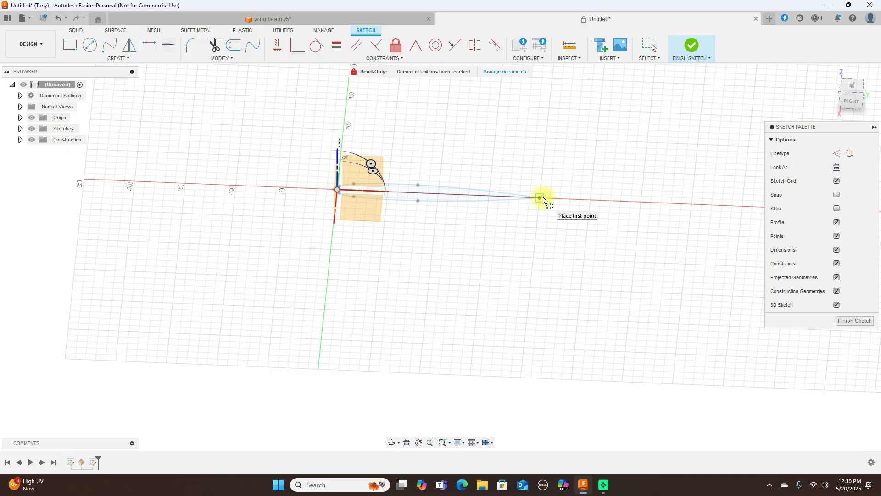
left_click(541, 199)
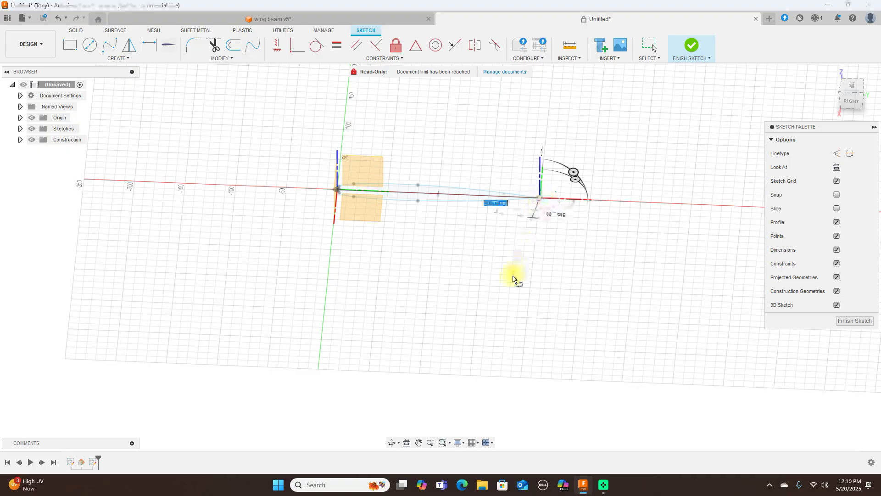
left_click(852, 85)
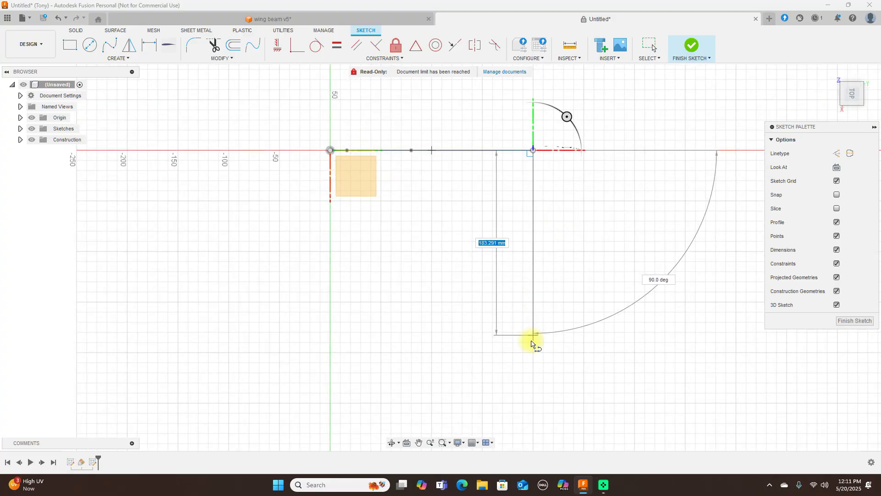
left_click(504, 377)
right_click(503, 376)
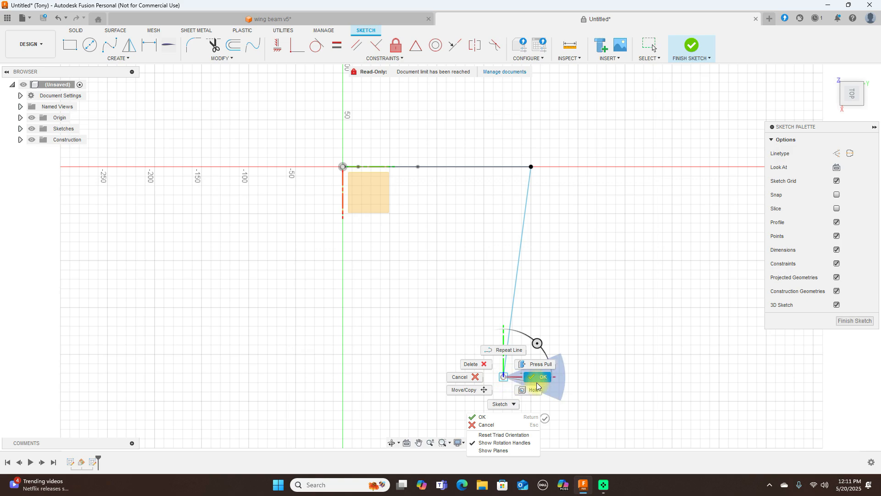
left_click(542, 381)
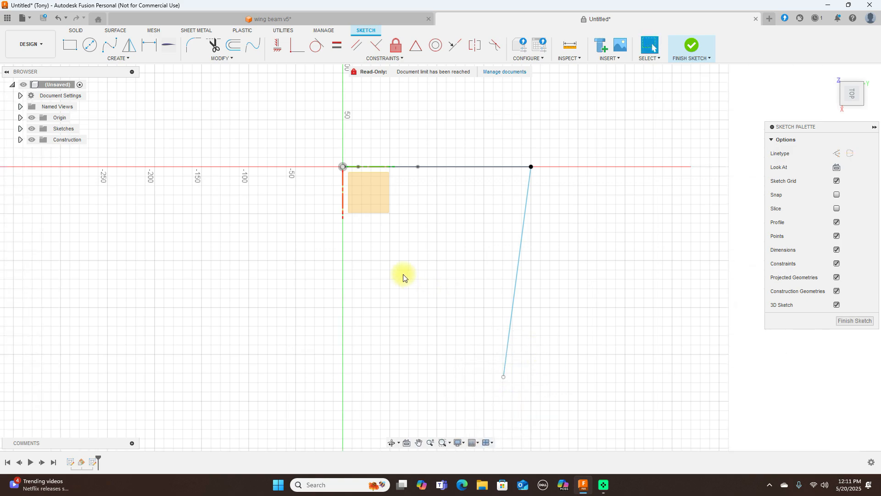
Step: Draw the leading-edge line from the origin, about 230 mm long at about 77 degrees, level with the trailing-edge line's end, and finish the sketch
right_click(238, 283)
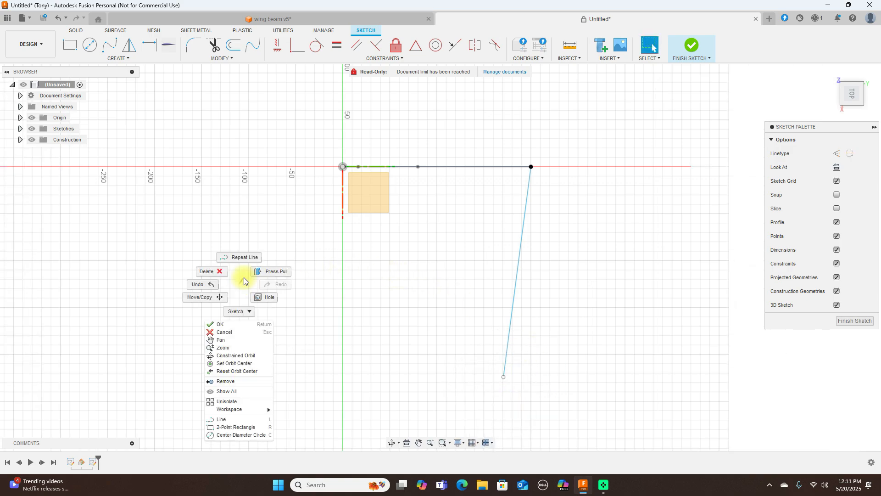
left_click(242, 258)
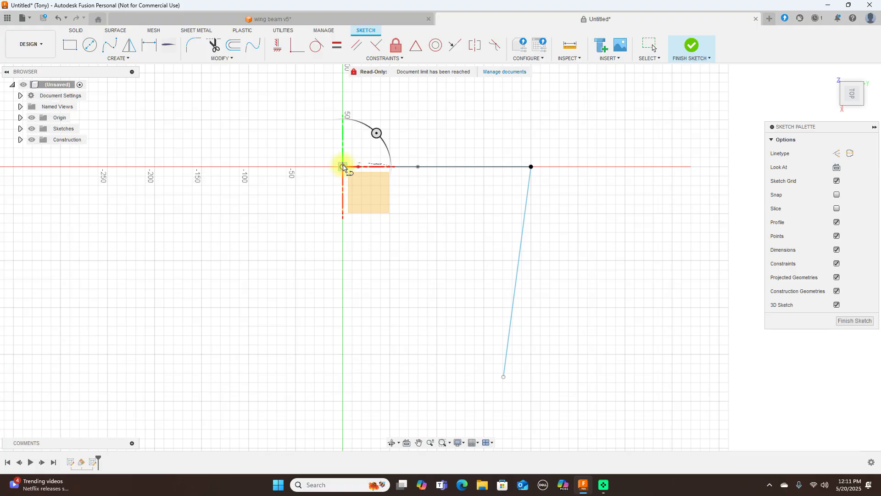
left_click(344, 167)
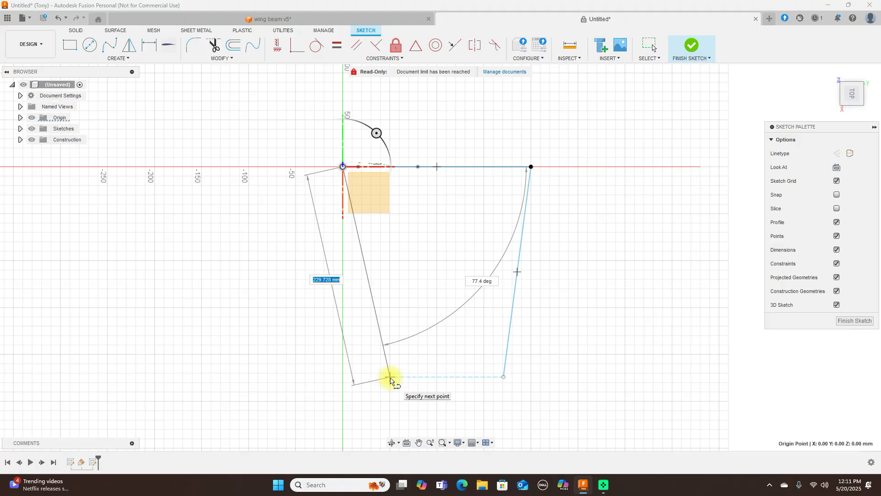
left_click(390, 377)
right_click(396, 374)
left_click(429, 375)
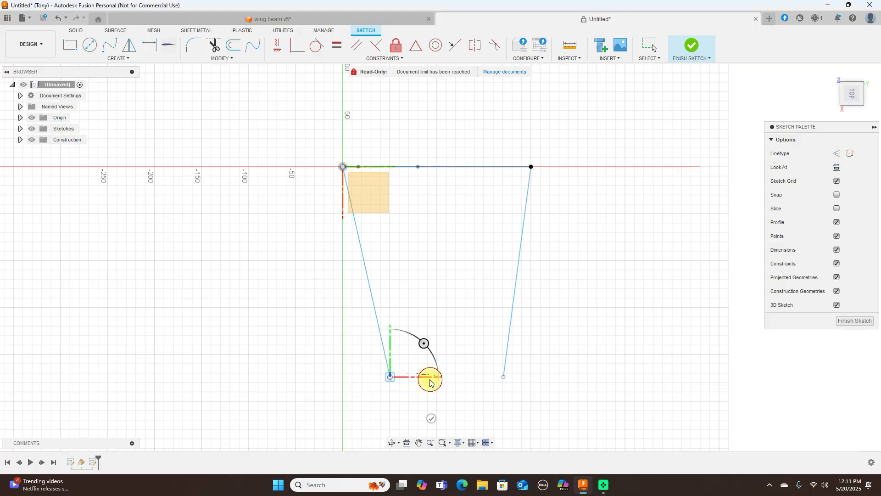
mouse_move(858, 105)
left_mouse_down()
mouse_move(852, 65)
mouse_move(868, 63)
mouse_move(863, 73)
left_mouse_up()
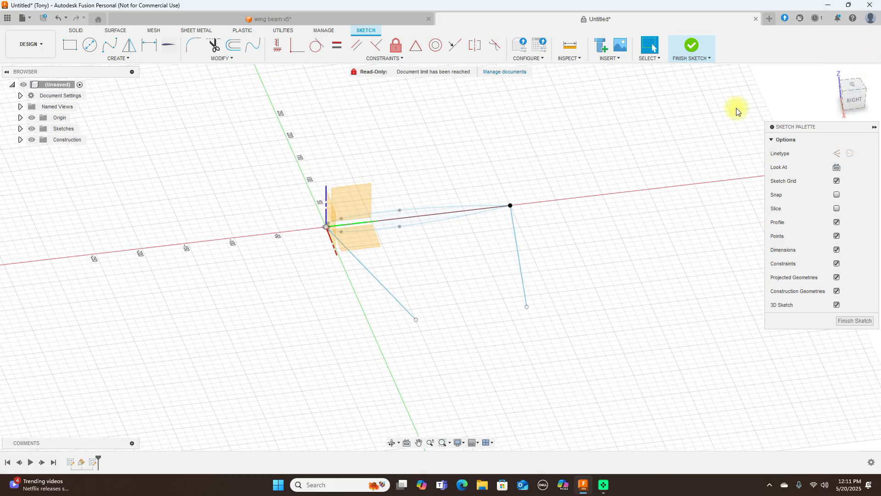
left_click(696, 52)
Step: Set up a Path + Guide Rail sweep of both airfoil halves, using the leading-edge line as path and the trailing-edge line as guide rail
scroll(409, 235, "up", 5)
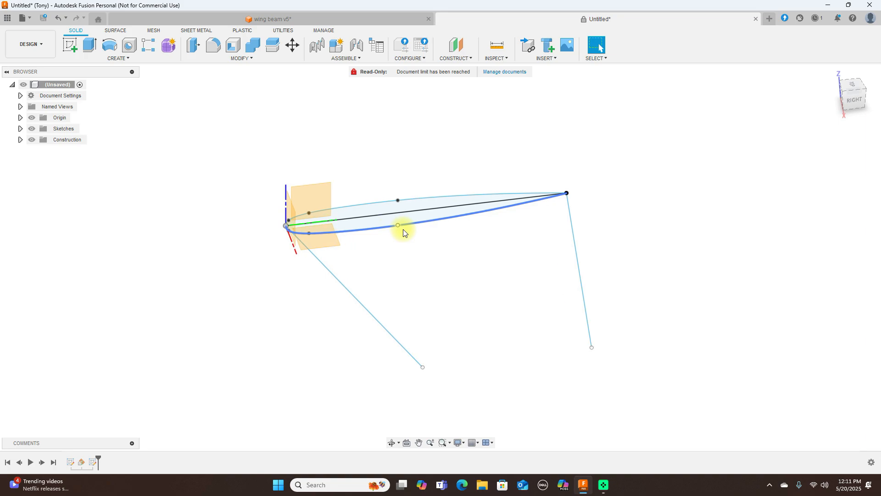
scroll(402, 232, "down", 2)
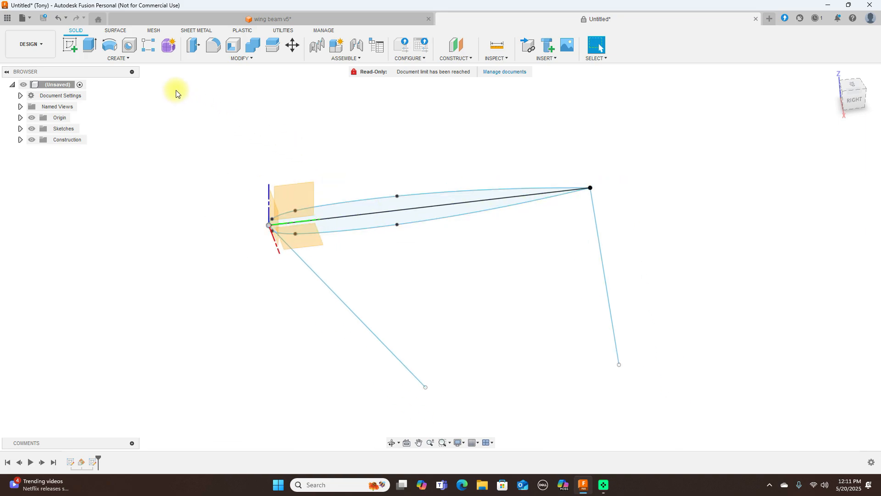
left_click(133, 59)
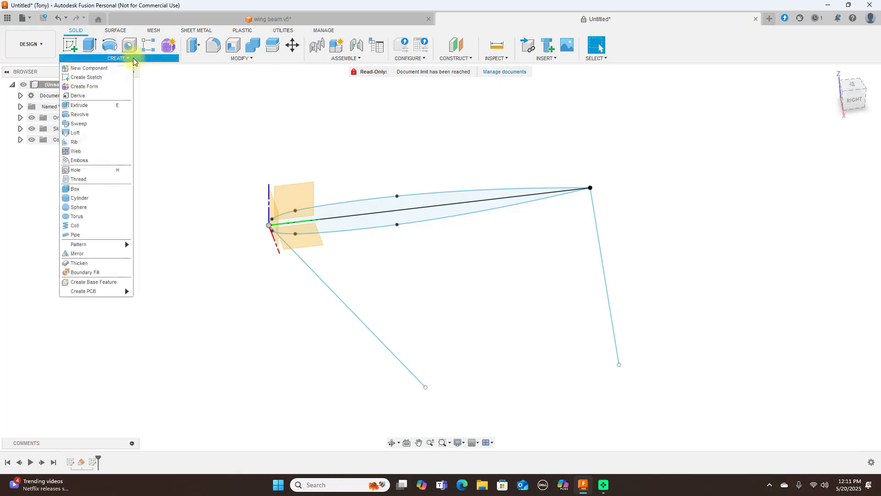
left_click(79, 123)
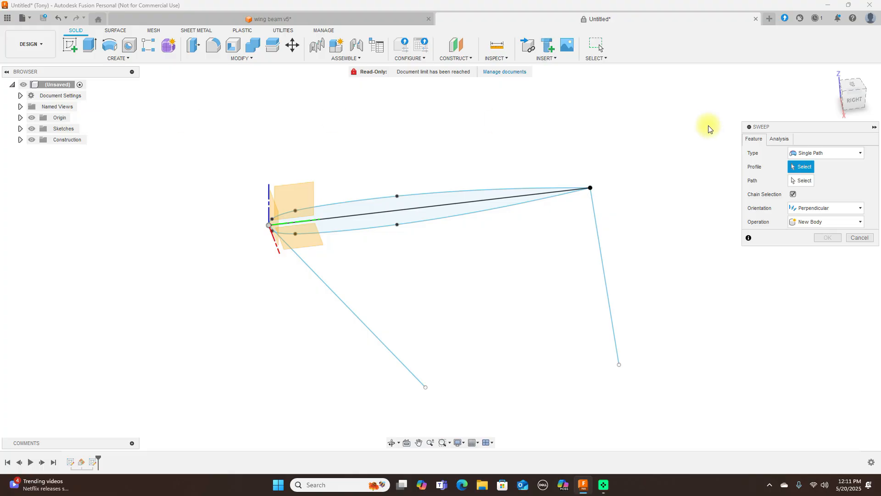
left_click(849, 152)
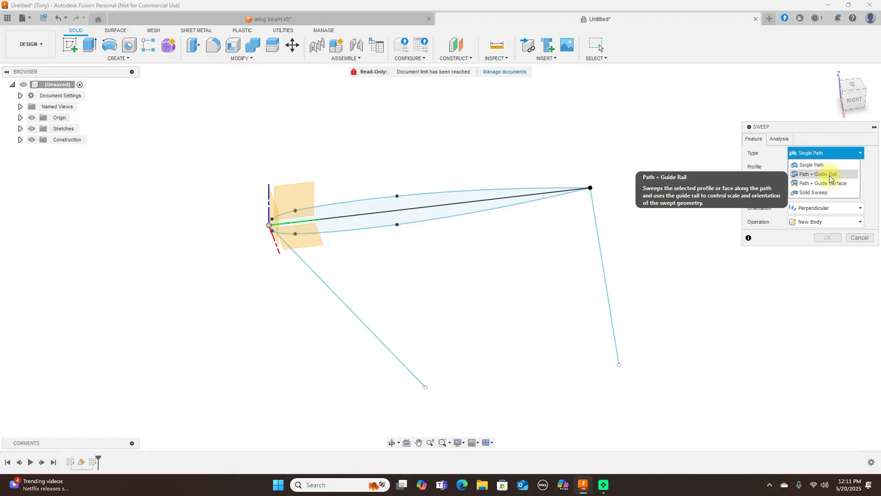
left_click(829, 175)
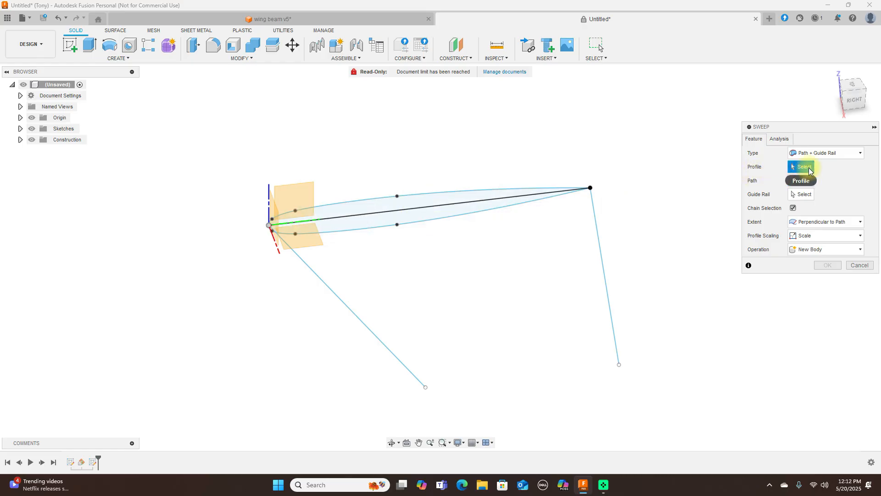
left_click(354, 205)
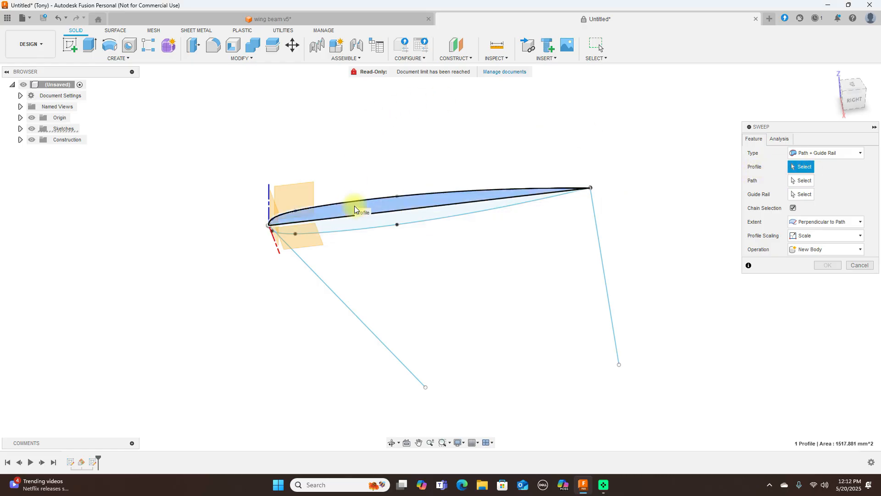
left_click(342, 224)
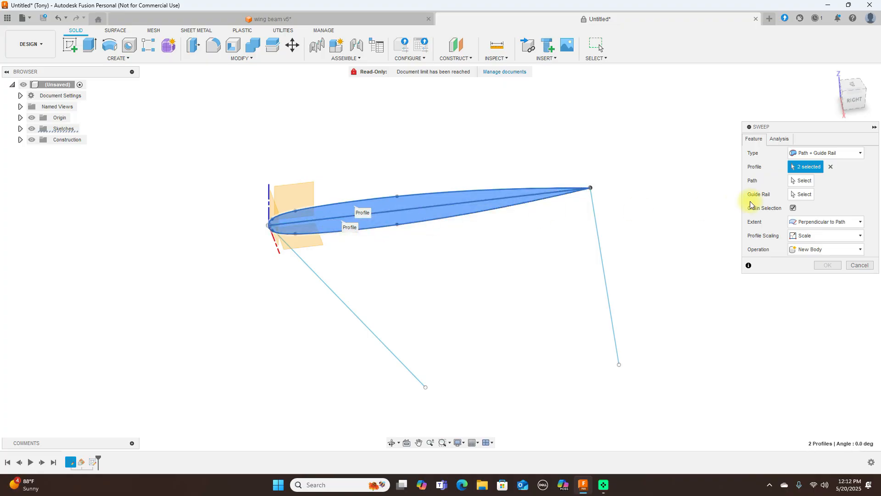
left_click(325, 280)
left_click(807, 194)
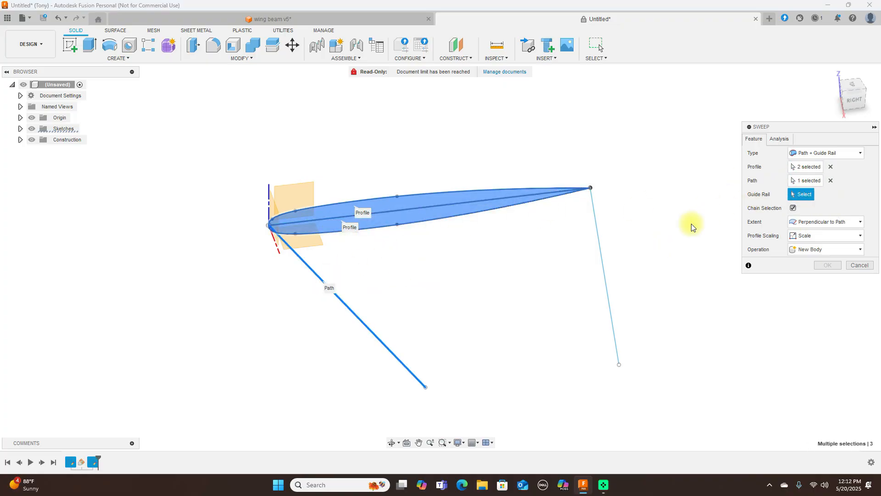
left_click(602, 256)
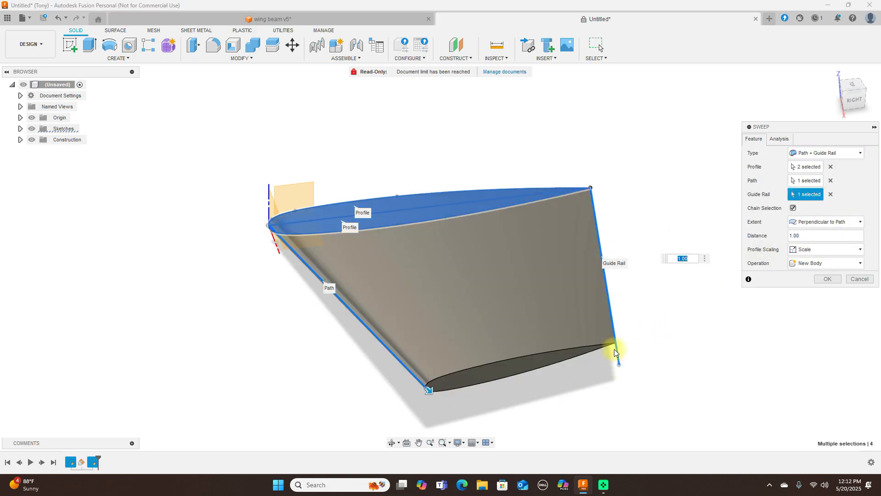
Step: Set the sweep's extent to Full Extents and create the wing as a new body
left_click(859, 222)
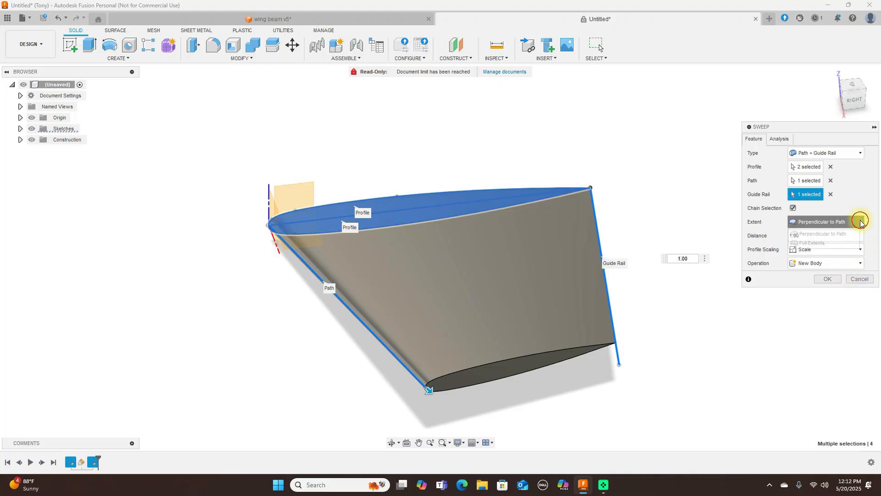
left_click(832, 244)
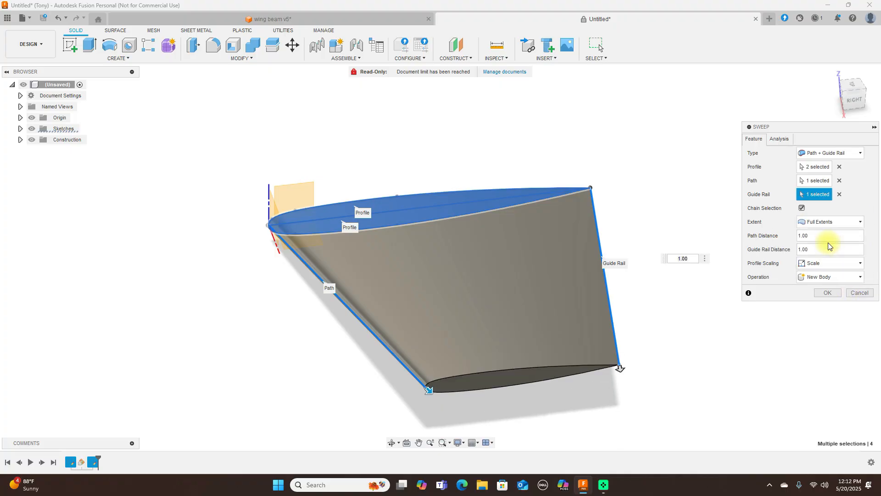
left_click(826, 293)
Step: Examine the swept wing's upward slope and taper from the front, back and side
left_click(851, 101)
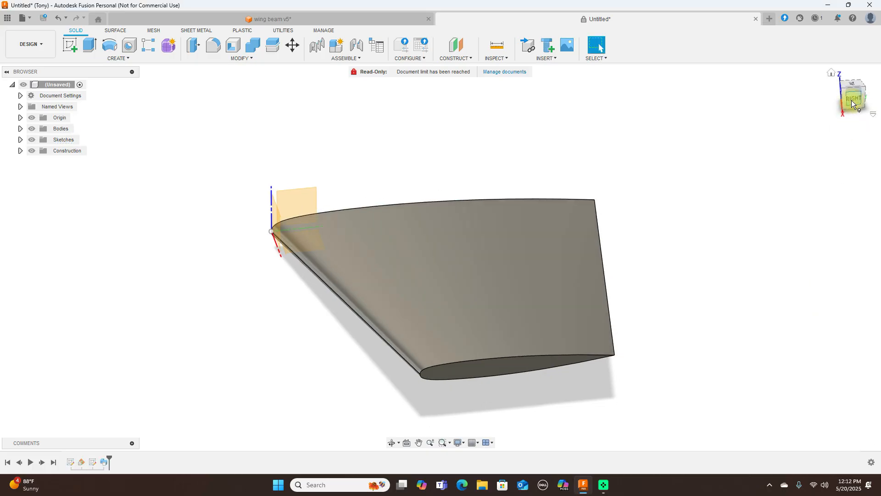
left_click(834, 93)
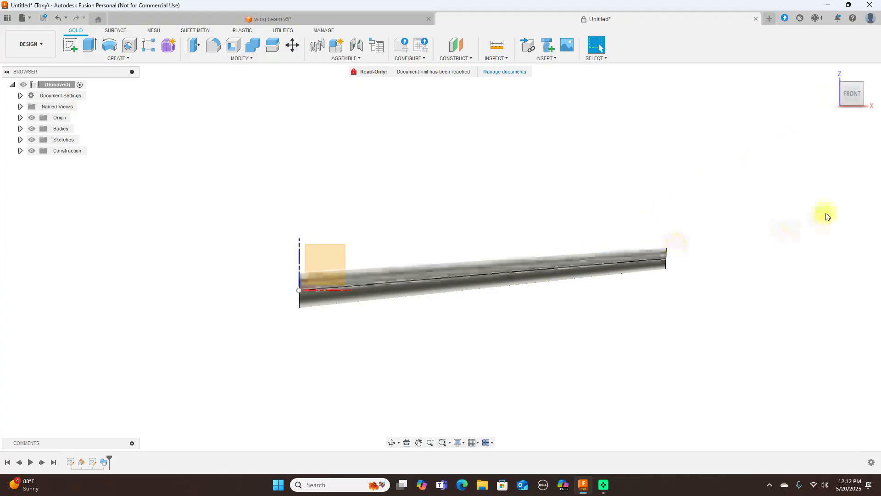
scroll(780, 197, "down", 3)
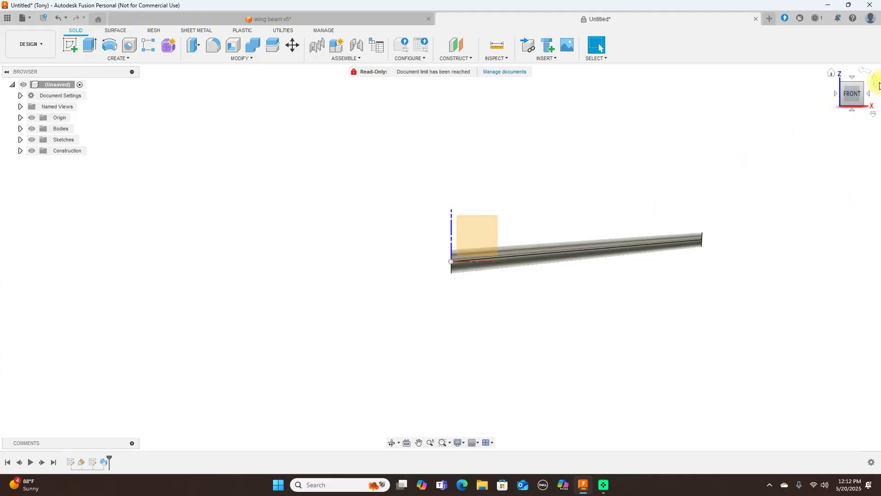
left_click_drag(863, 87, 596, 83)
left_click(855, 92)
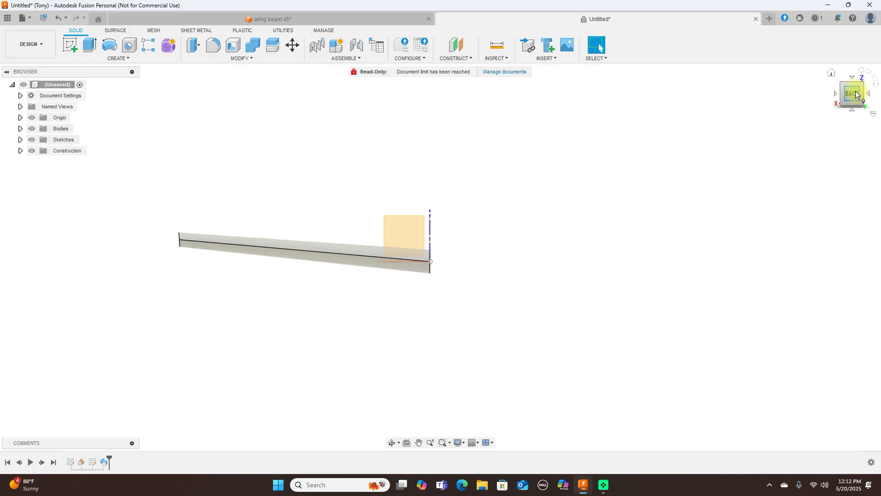
left_click(835, 93)
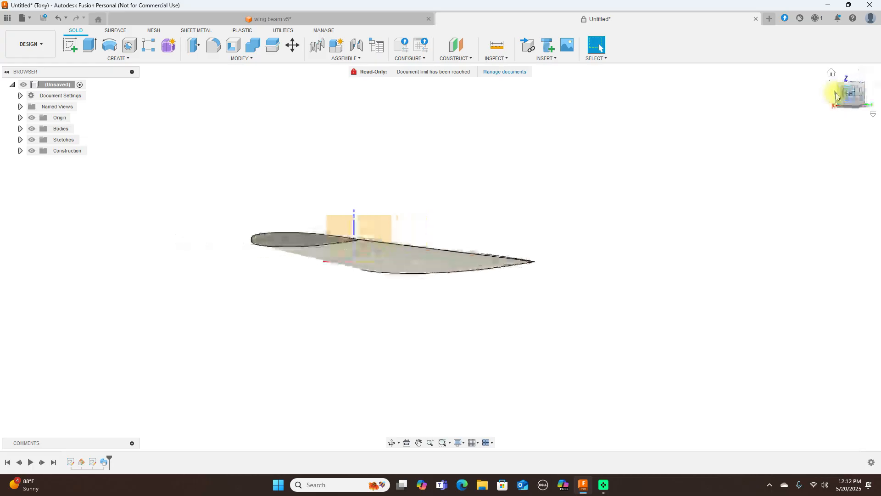
left_click(835, 93)
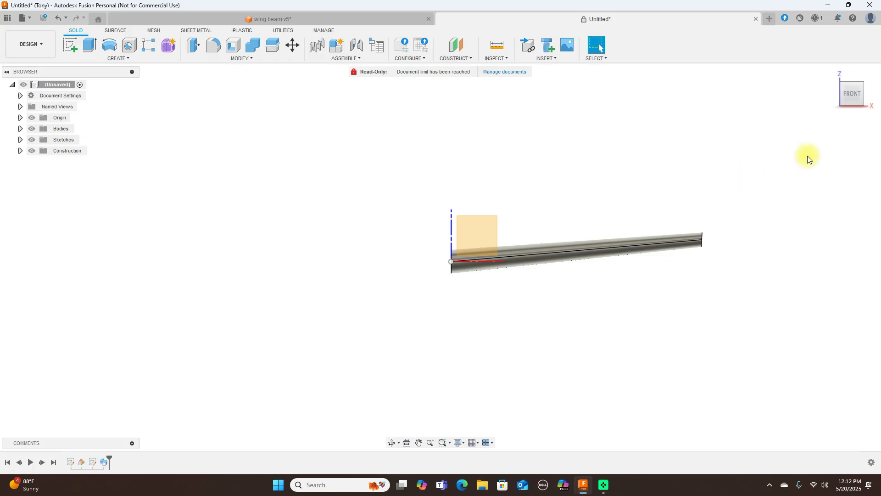
mouse_move(840, 97)
left_mouse_down()
mouse_move(858, 123)
mouse_move(810, 95)
mouse_move(847, 96)
left_mouse_up()
Step: Sketch a vertical line on the XZ plane crossing the wing about three-fifths of the way out along the span, and finish the sketch
left_click(473, 237)
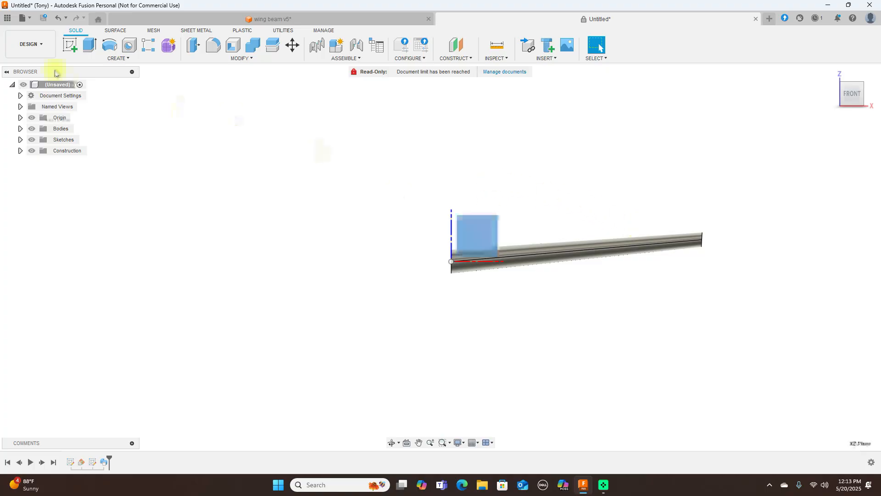
left_click(69, 44)
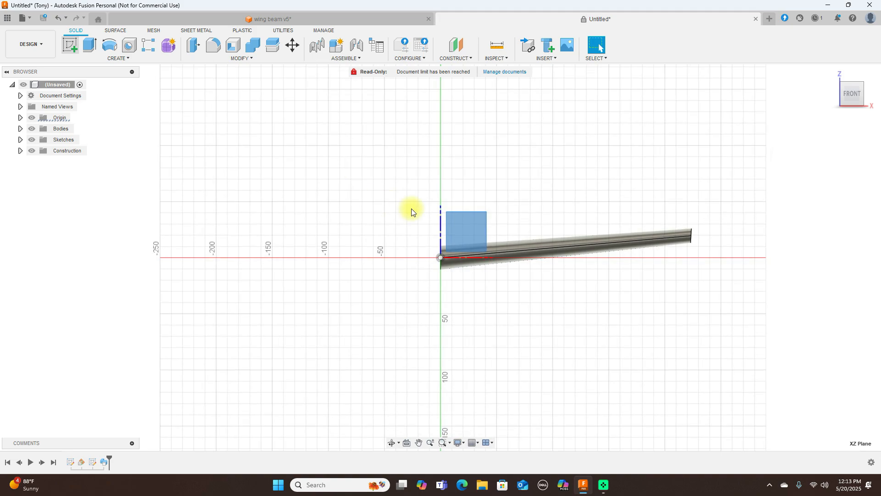
key("l")
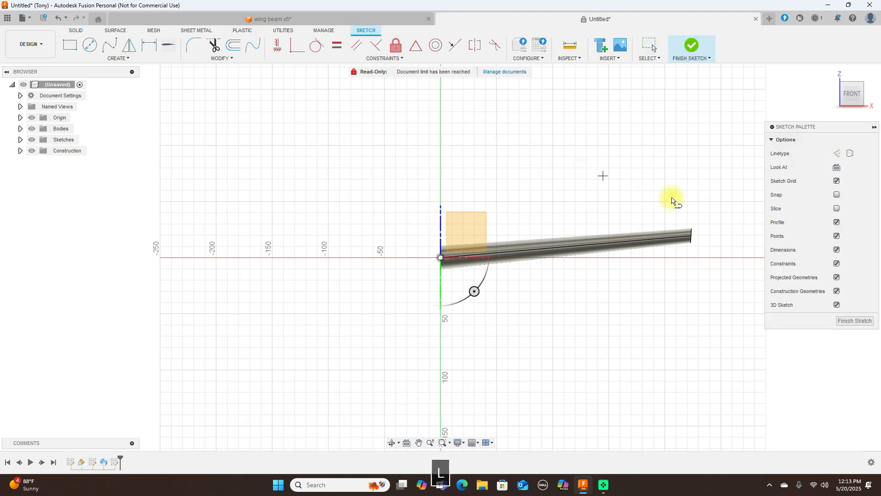
left_click(594, 220)
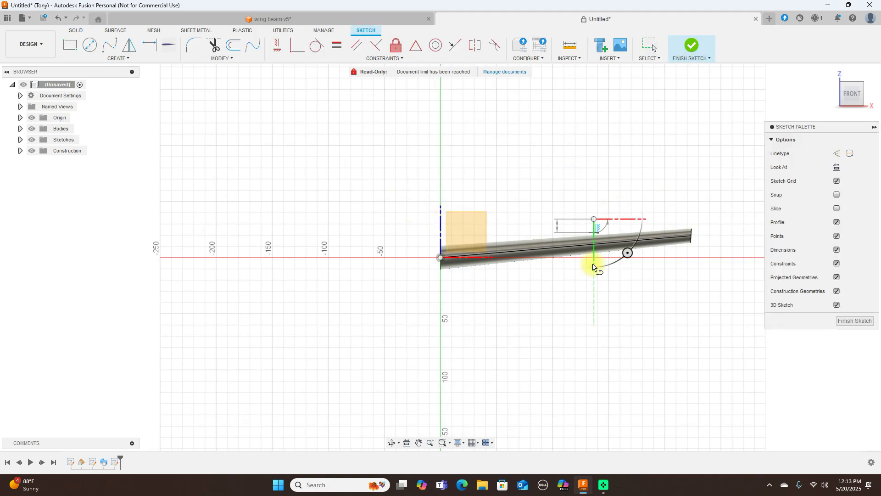
left_click(593, 284)
right_click(592, 286)
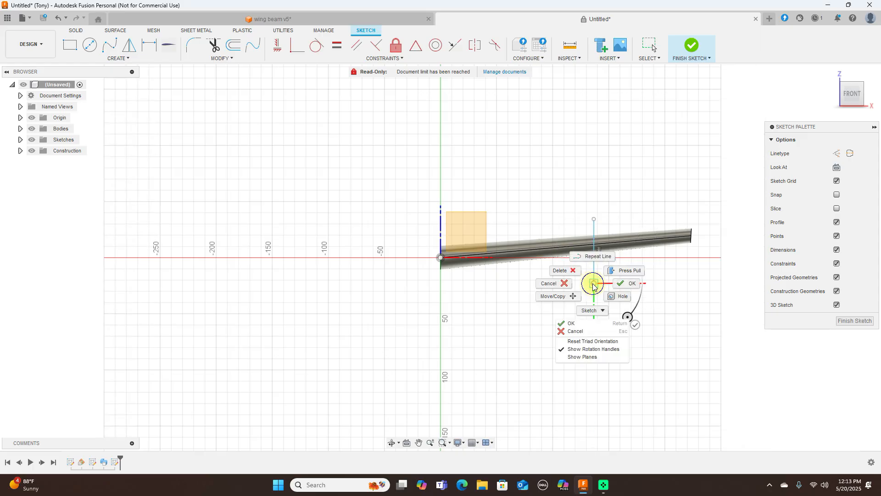
left_click(624, 282)
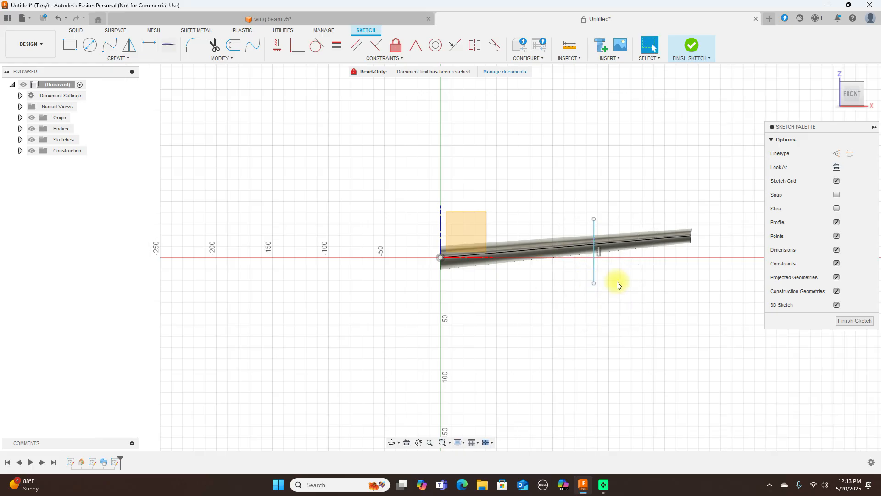
left_click(696, 53)
Step: Split the wing body using the vertical sketch line as the splitting tool
left_click_drag(864, 100, 826, 108)
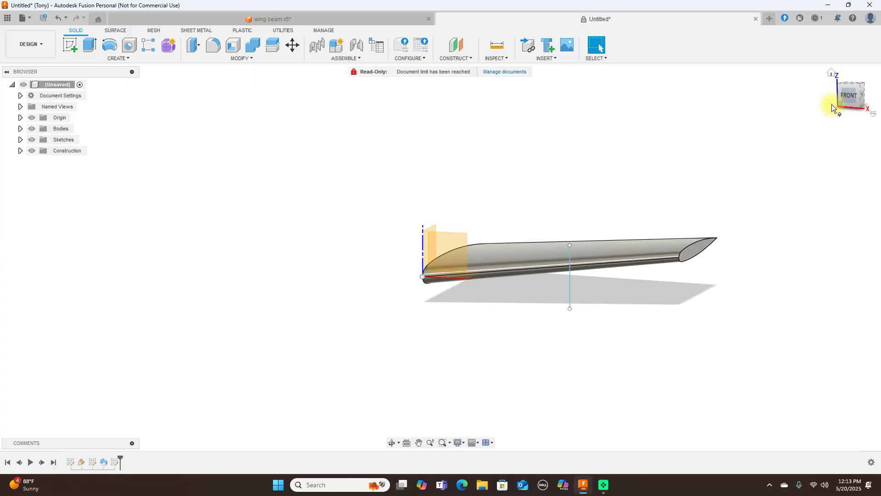
left_click(274, 46)
left_click(505, 255)
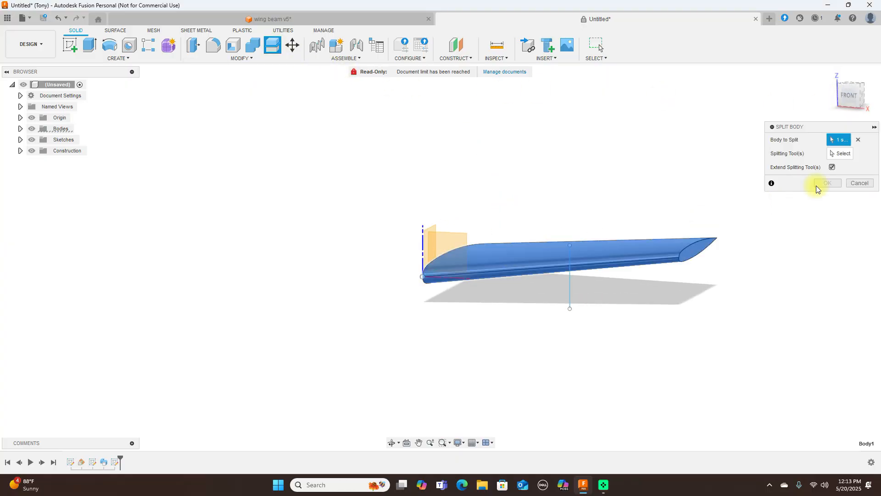
left_click(835, 156)
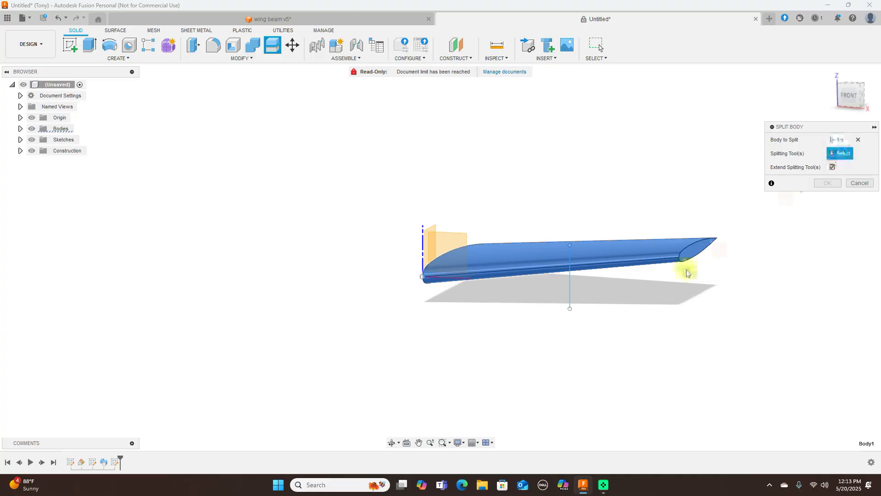
left_click(571, 288)
left_click(820, 184)
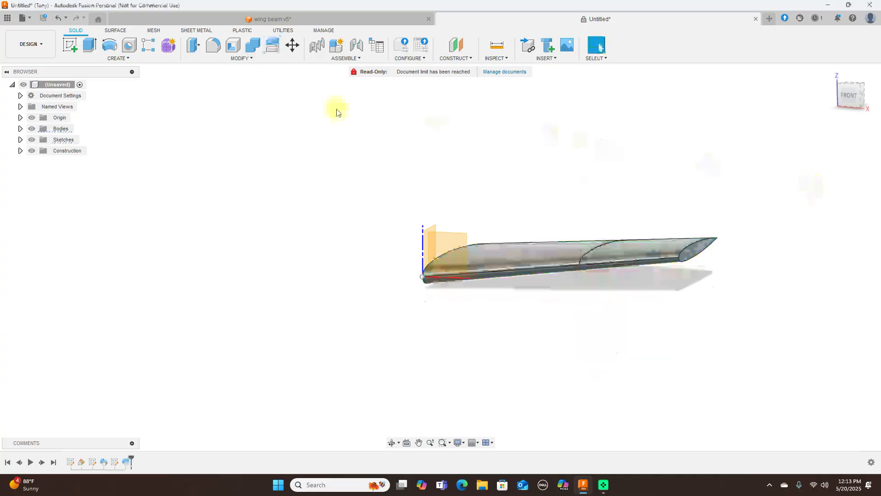
Step: Hide the outer wing piece beyond the split, keeping the root piece shown
left_click(843, 92)
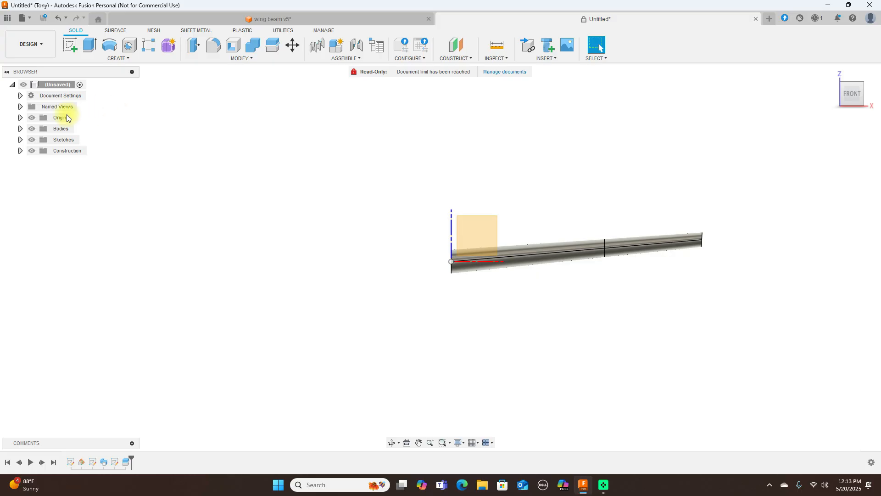
left_click(18, 129)
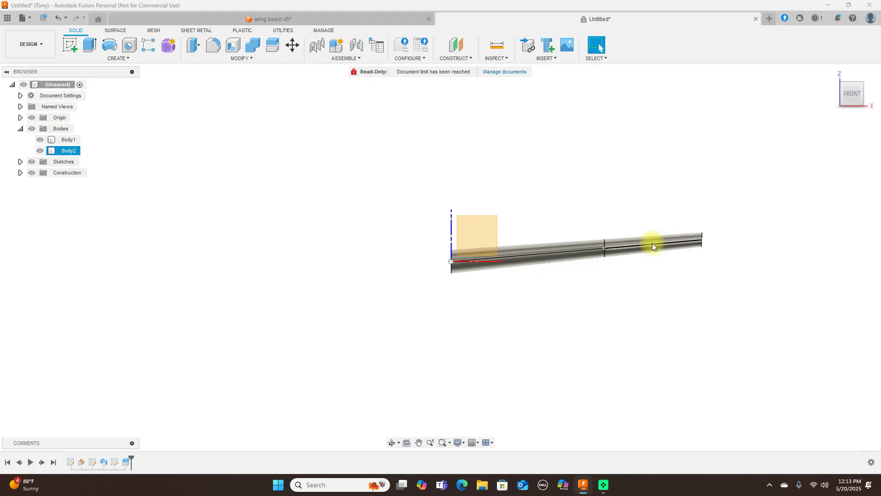
left_click(40, 151)
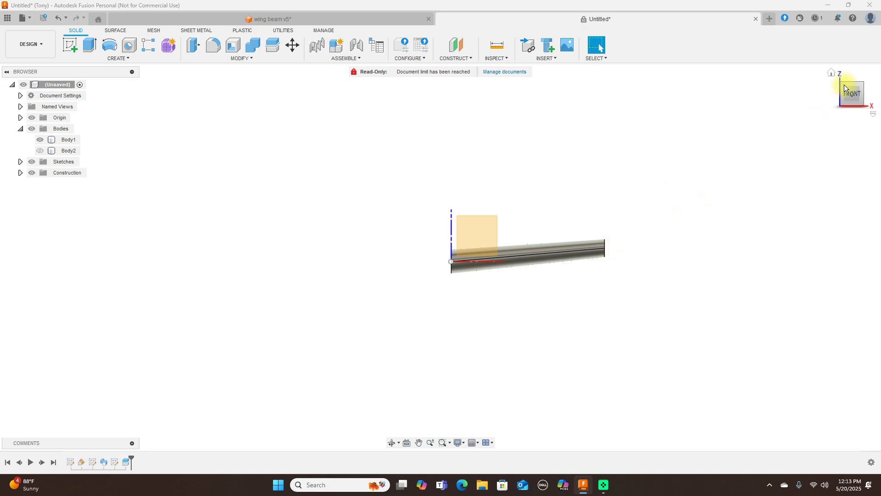
Step: Start a sketch on the wing's cut face and project the airfoil face outline into it
left_click(866, 96)
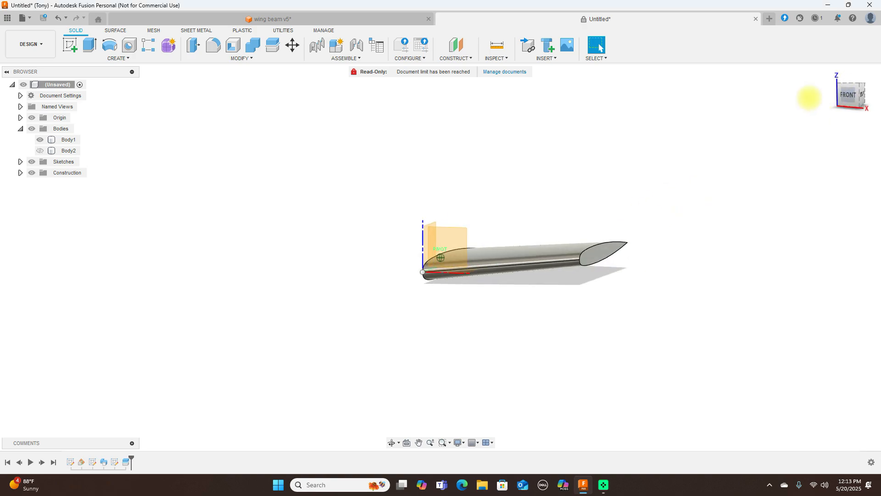
left_click(569, 252)
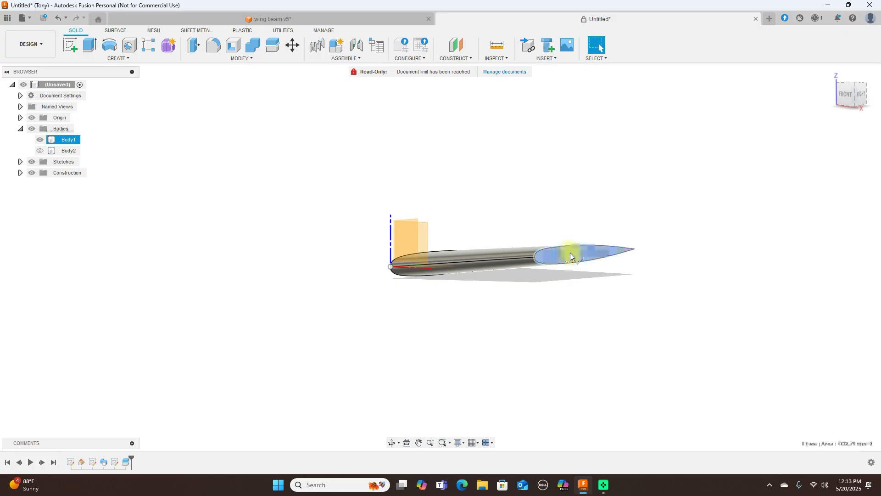
left_click(72, 44)
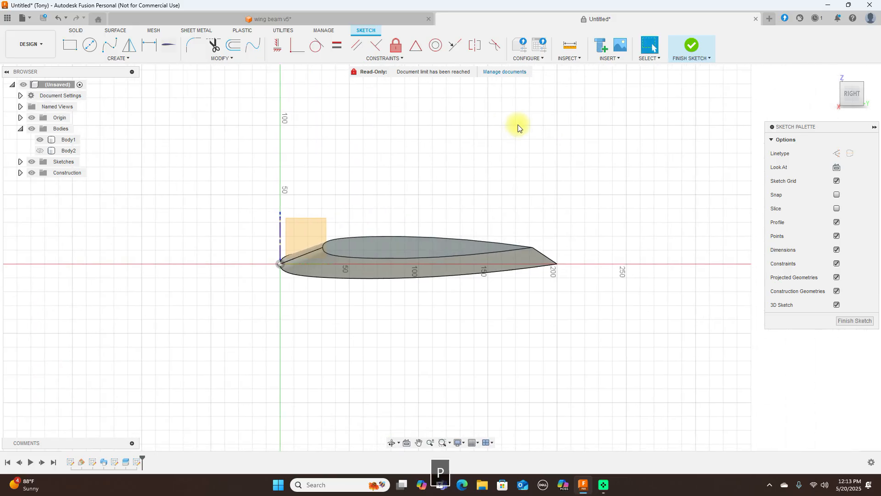
key("p")
left_click(413, 248)
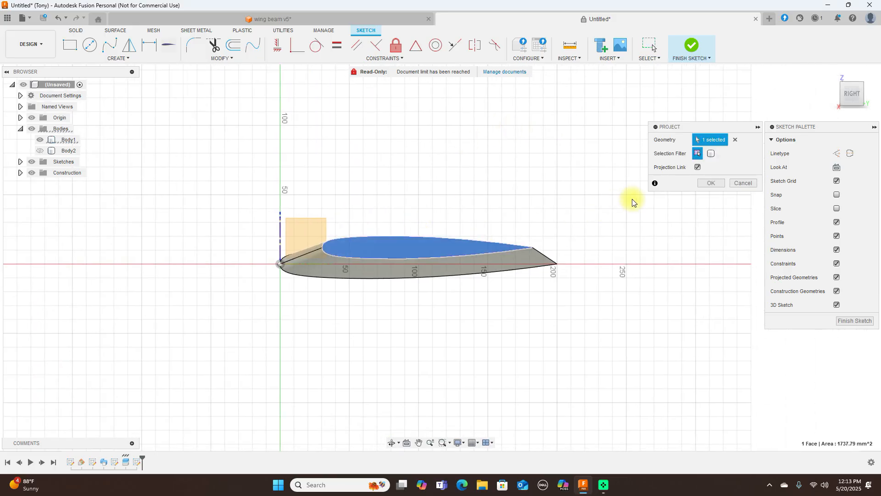
left_click(703, 182)
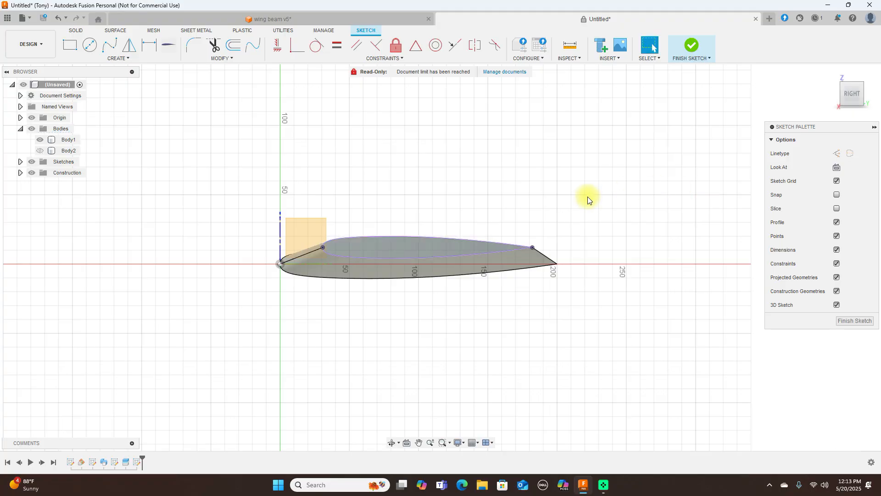
Step: Draw the chord line from the projected airfoil's leading-edge point to its trailing-edge point and finish the sketch
scroll(590, 191, "up", 2)
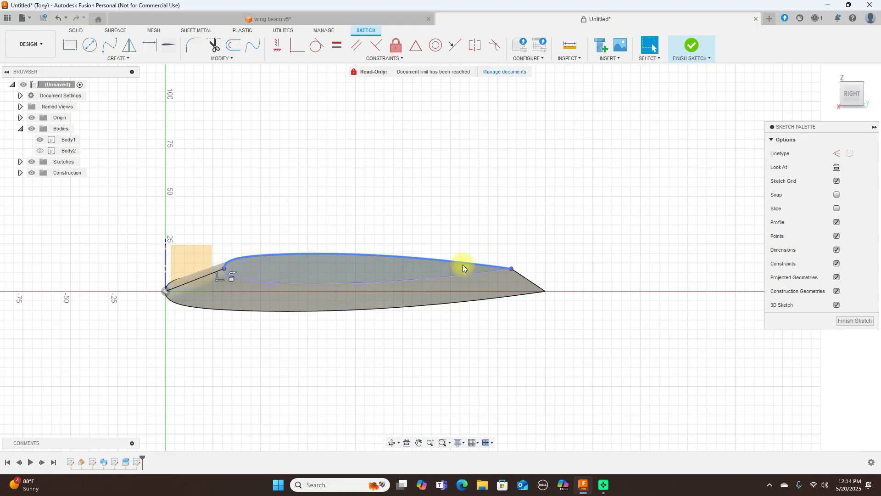
key("l")
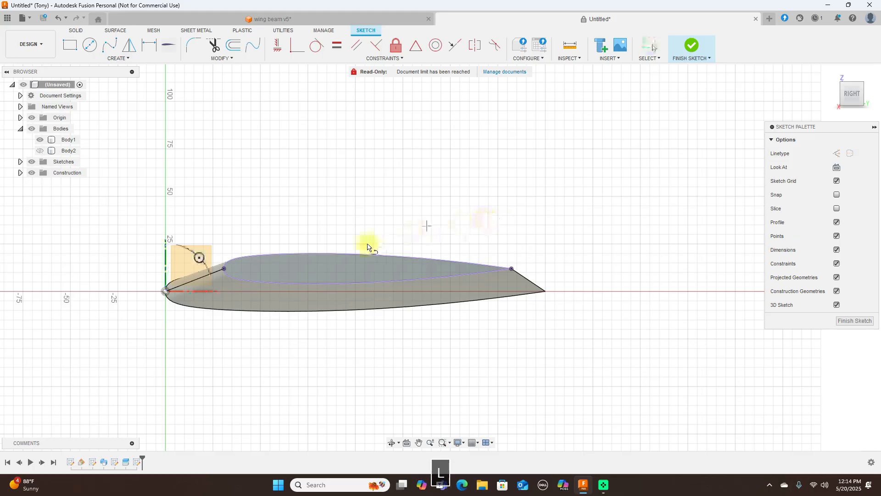
left_click(224, 268)
left_click(512, 269)
right_click(509, 265)
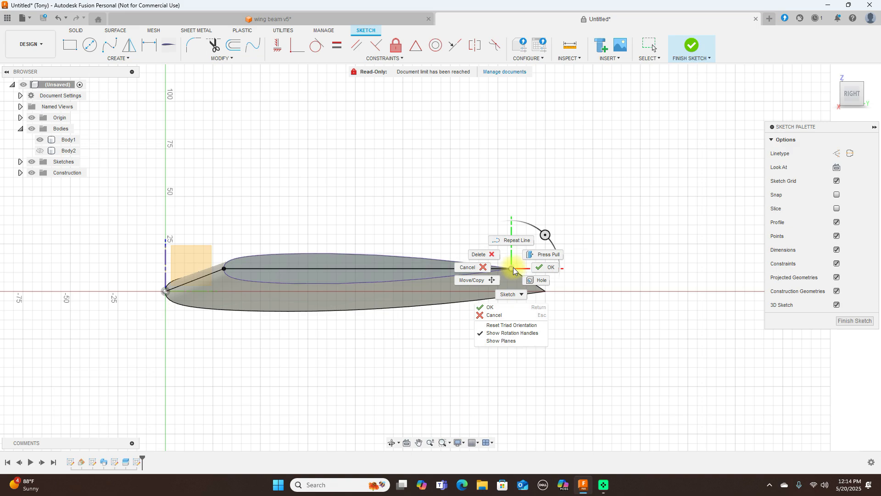
left_click(546, 257)
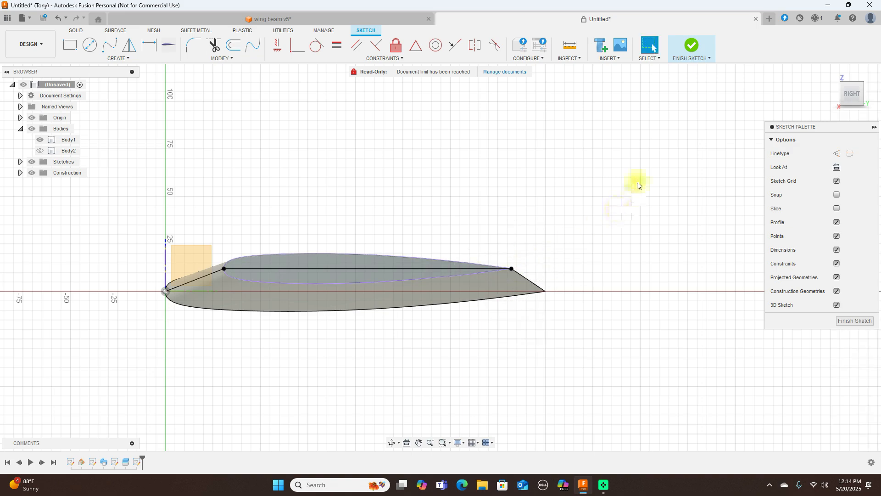
left_click(690, 46)
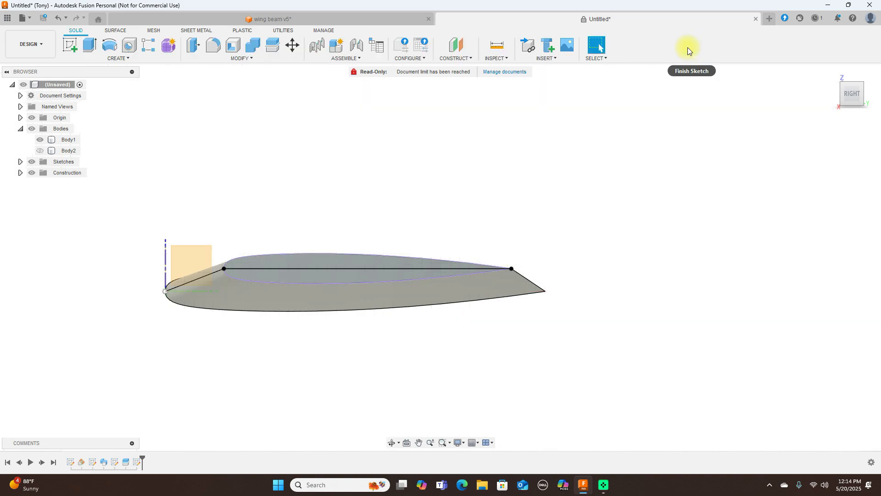
Step: Construct a plane at angle through the chord line on the cut face, with the angle at 0 degrees
left_click(472, 59)
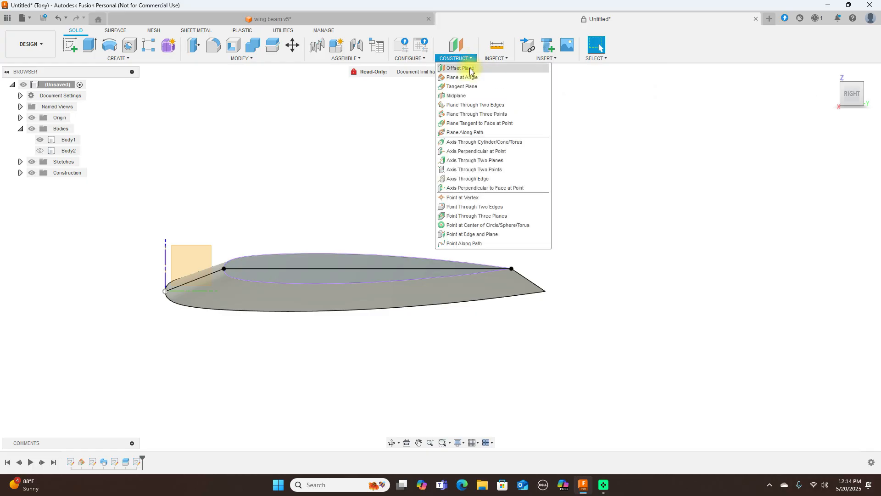
left_click(466, 79)
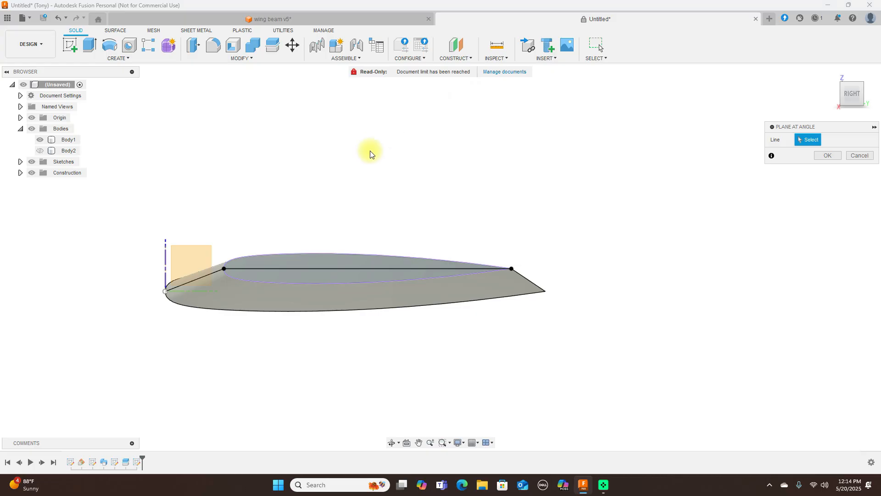
left_click(324, 268)
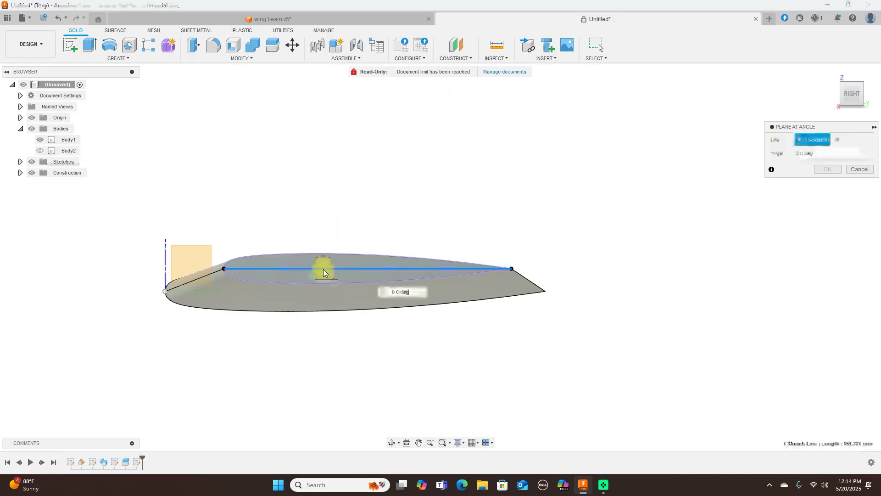
left_click(836, 91)
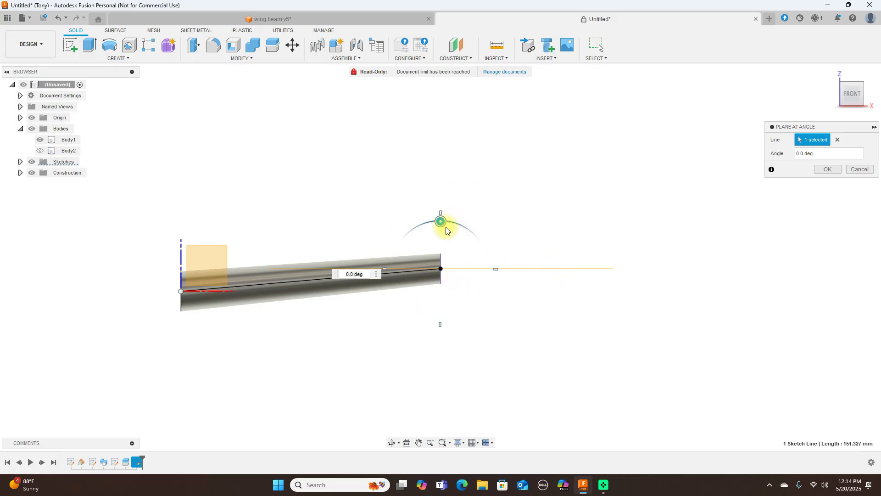
mouse_move(441, 222)
left_mouse_down()
mouse_move(413, 224)
mouse_move(473, 229)
mouse_move(440, 221)
left_mouse_up()
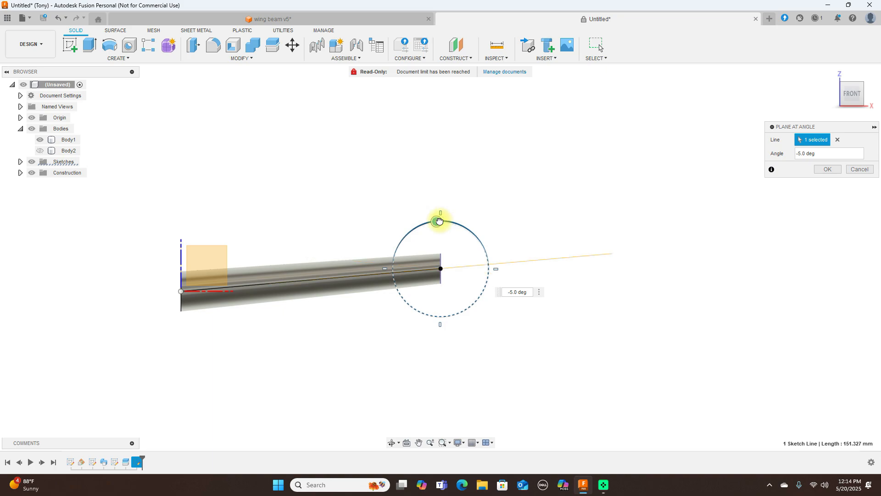
left_click(822, 170)
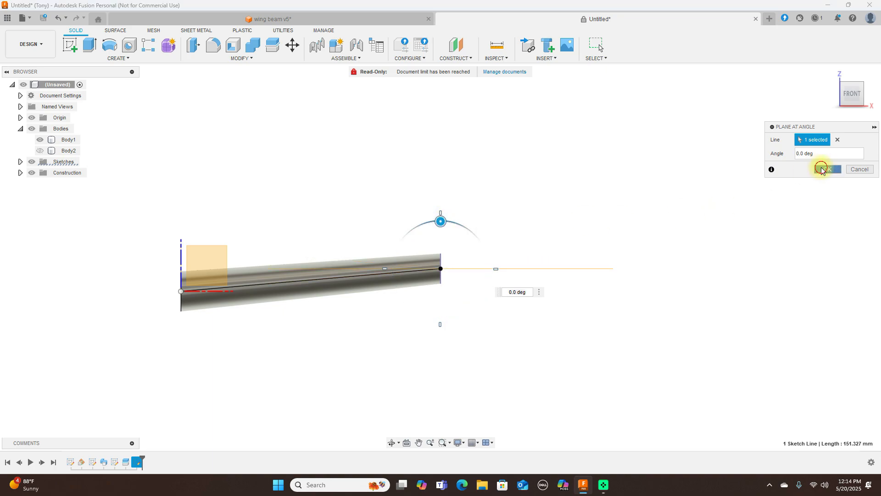
Step: Start a new sketch on the 0-degree plane through the chord line
left_click(851, 81)
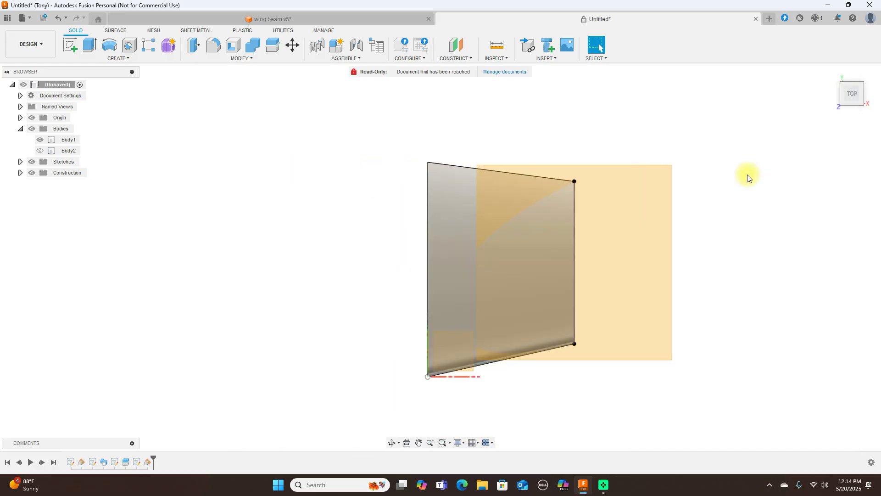
left_click(628, 258)
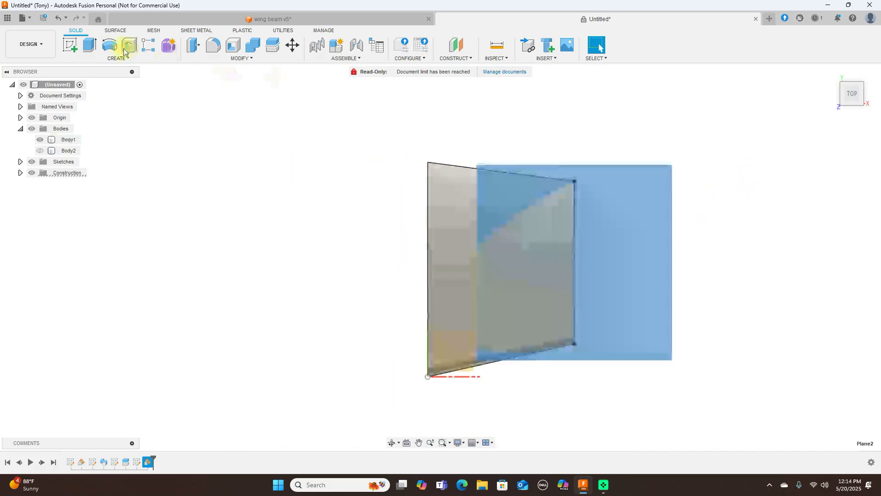
left_click(69, 45)
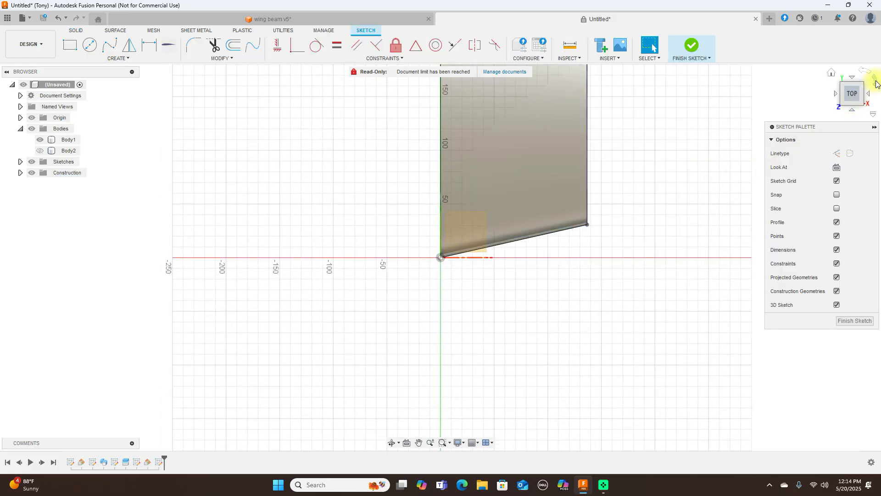
left_click(876, 83)
scroll(537, 197, "down", 2)
middle_click_drag(556, 168, 422, 82)
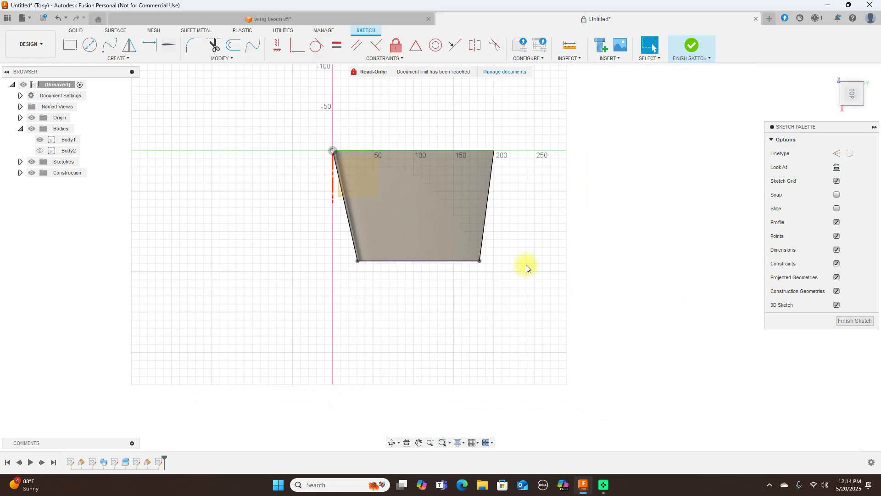
Step: Sketch a line about 123 mm long at about 8 degrees from the cut face's trailing-edge corner, continuing the wing's trailing edge outward
key("l")
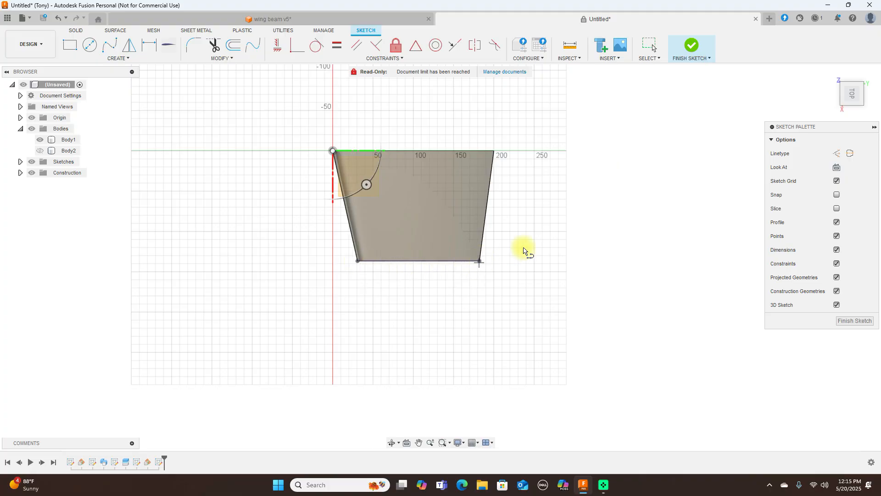
left_click_drag(850, 106, 565, 252)
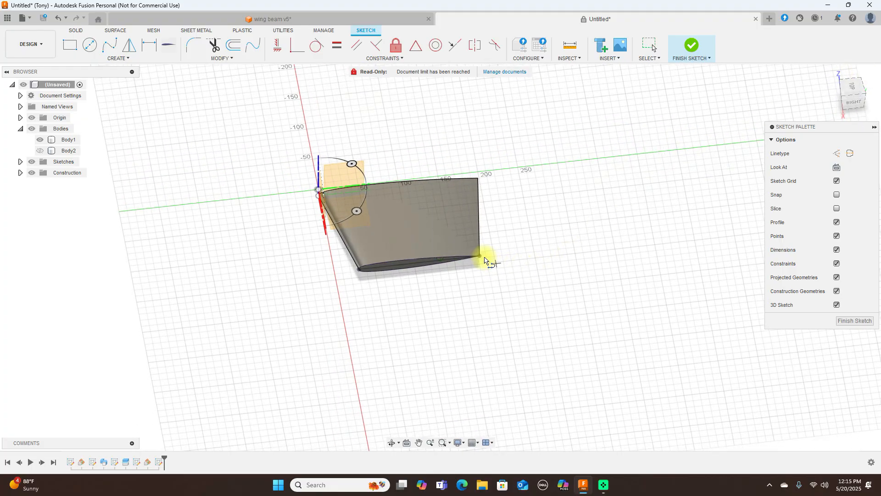
left_click(480, 256)
left_click(850, 91)
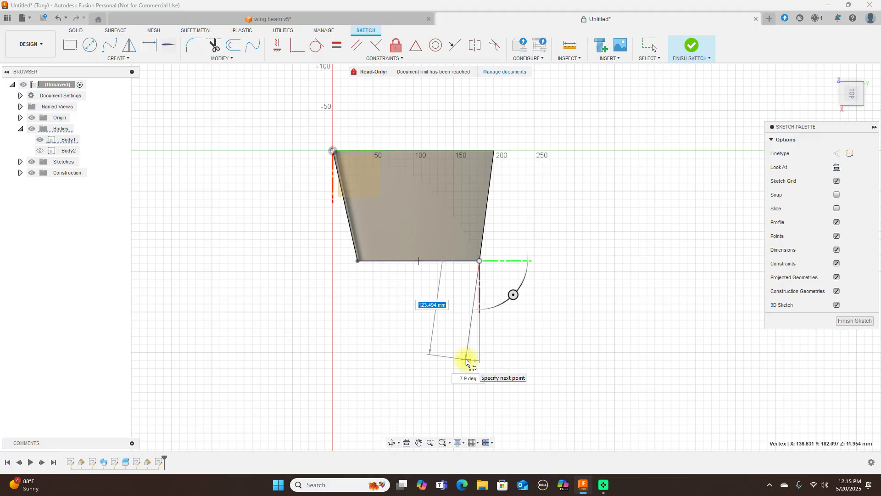
left_click(466, 362)
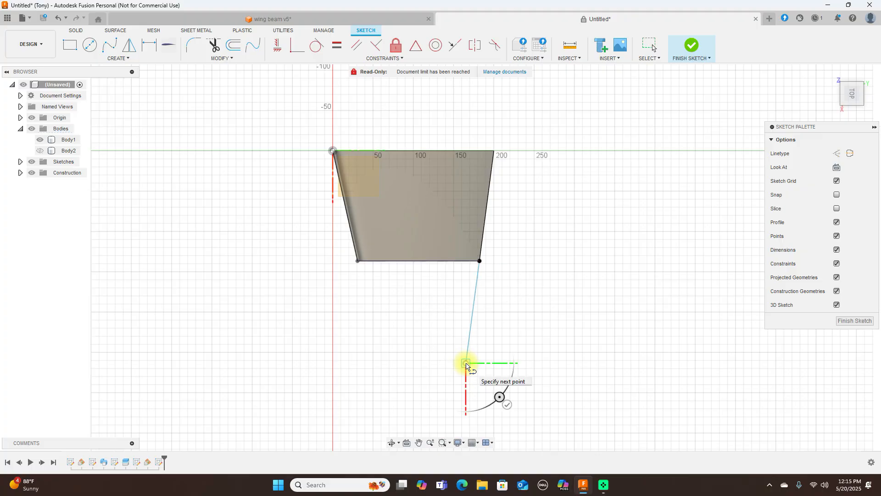
right_click(473, 367)
left_click(493, 364)
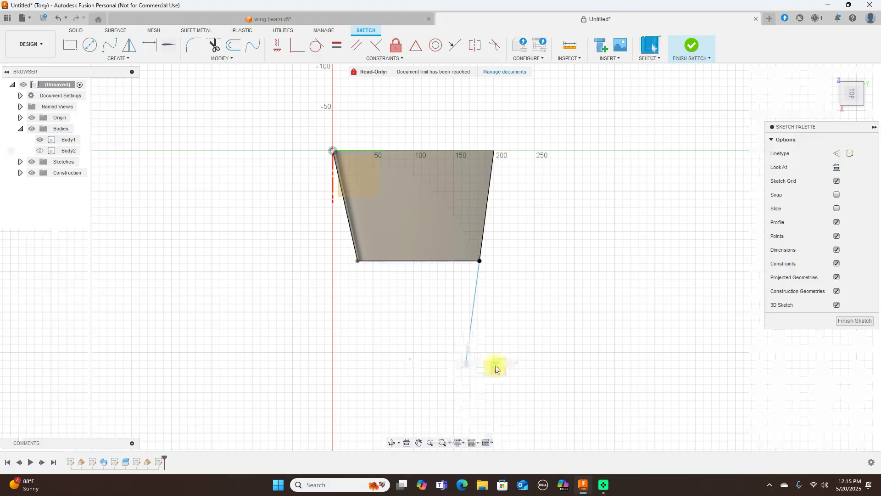
right_click(562, 333)
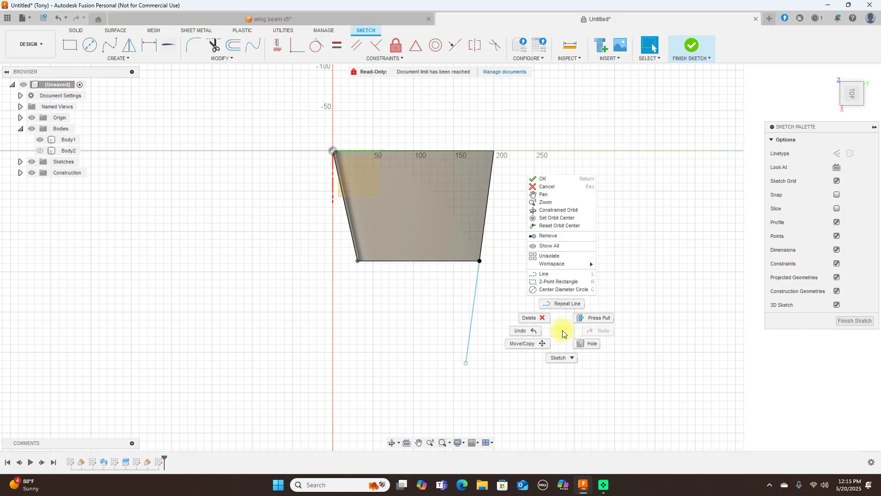
left_click(563, 305)
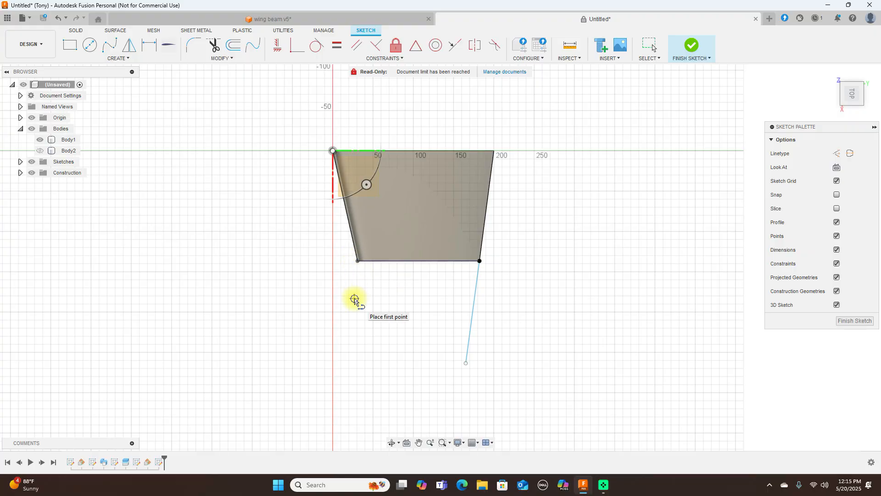
right_click(354, 301)
left_click(328, 298)
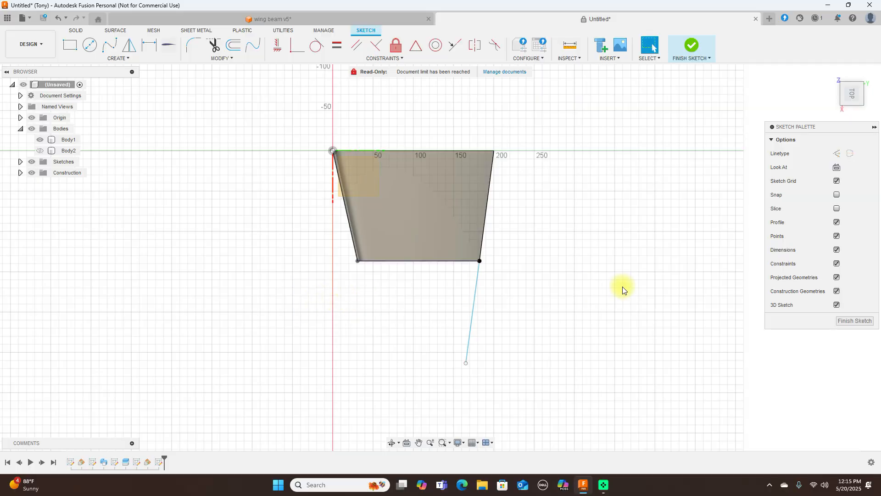
Step: Project the leading-edge corner point of the cut face into the sketch
key("p")
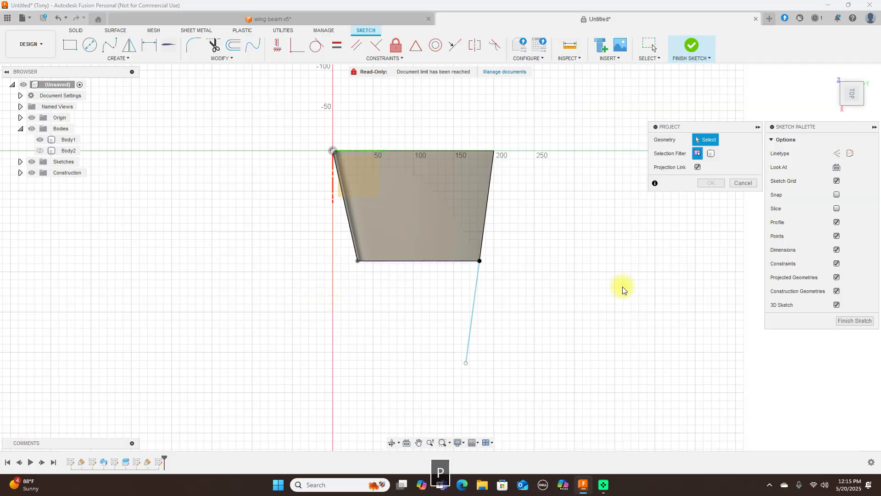
left_click(359, 265)
left_click(711, 184)
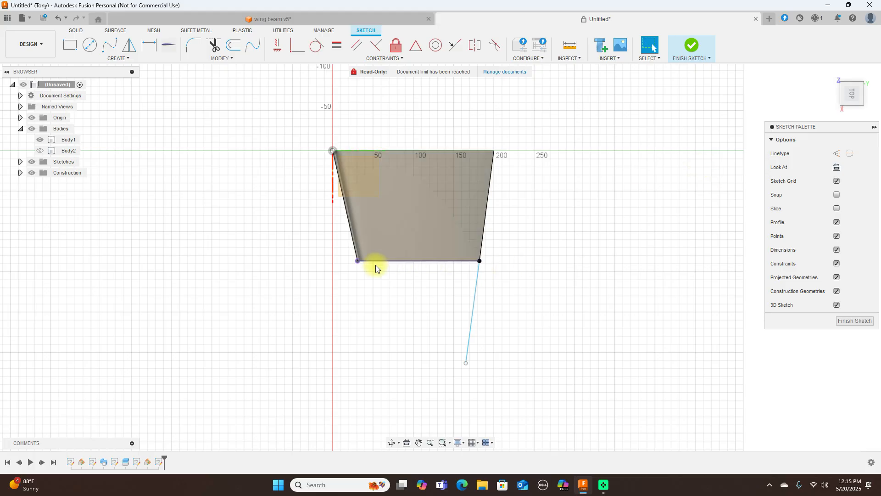
Step: Sketch a line from the projected point continuing the leading edge, shorten it roughly level with the trailing-edge line's end, and finish the sketch
key("l")
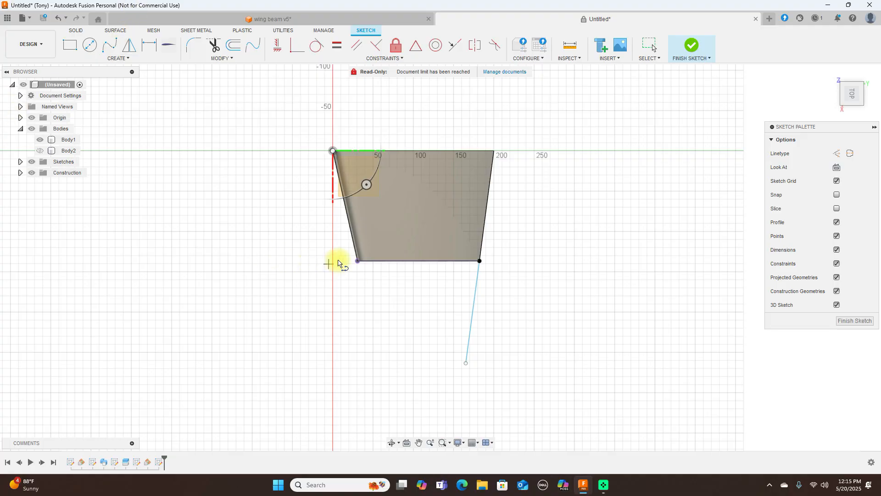
left_click(358, 261)
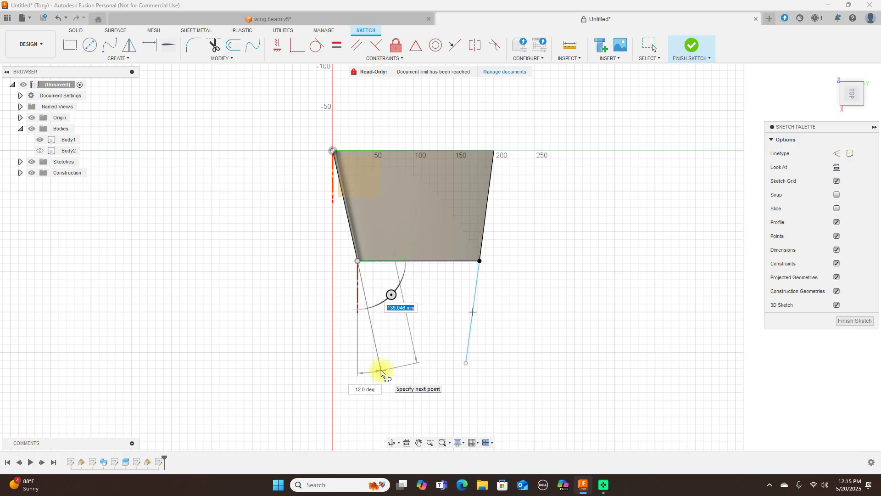
left_click(381, 371)
right_click(381, 370)
left_click(408, 372)
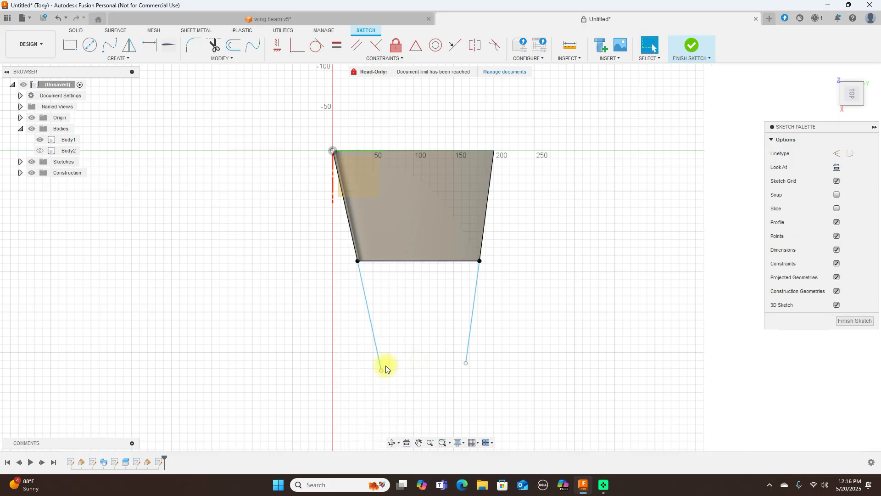
left_click_drag(381, 369, 380, 362)
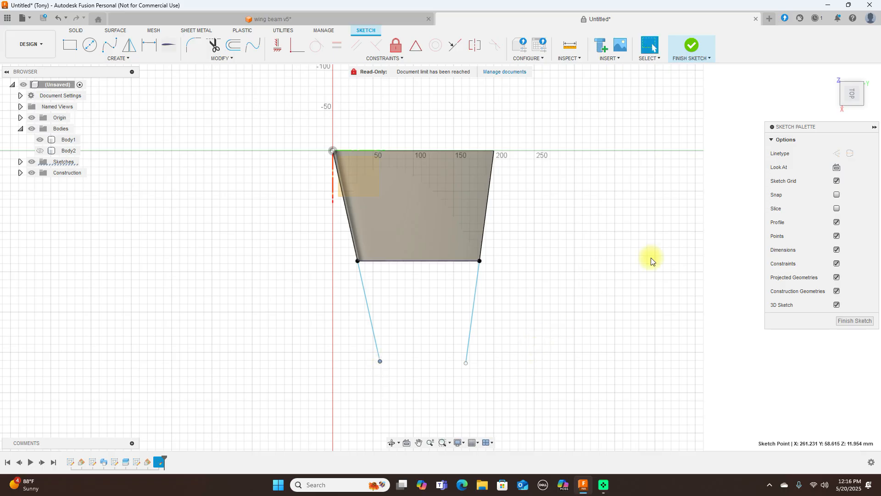
left_click(691, 46)
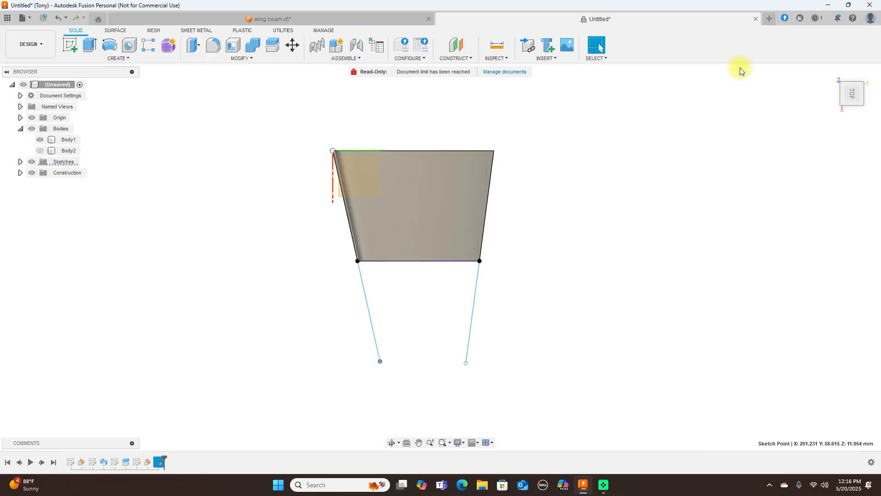
Step: Start a Path + Guide Rail sweep with both halves of the wing's cut airfoil face as the profile
left_click(853, 96)
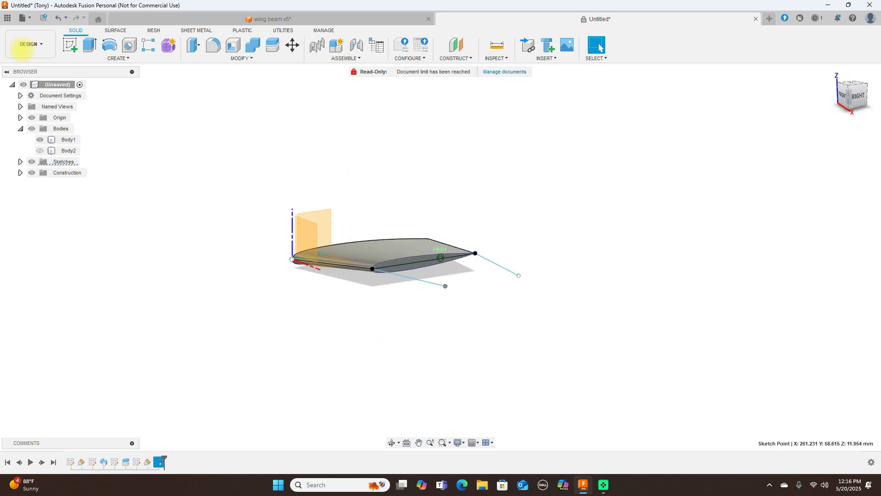
left_click(138, 60)
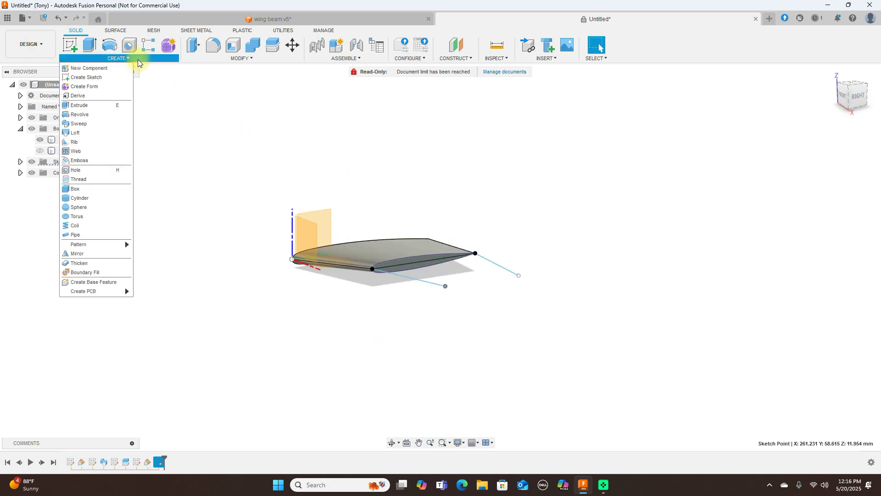
left_click(90, 123)
scroll(517, 183, "up", 2)
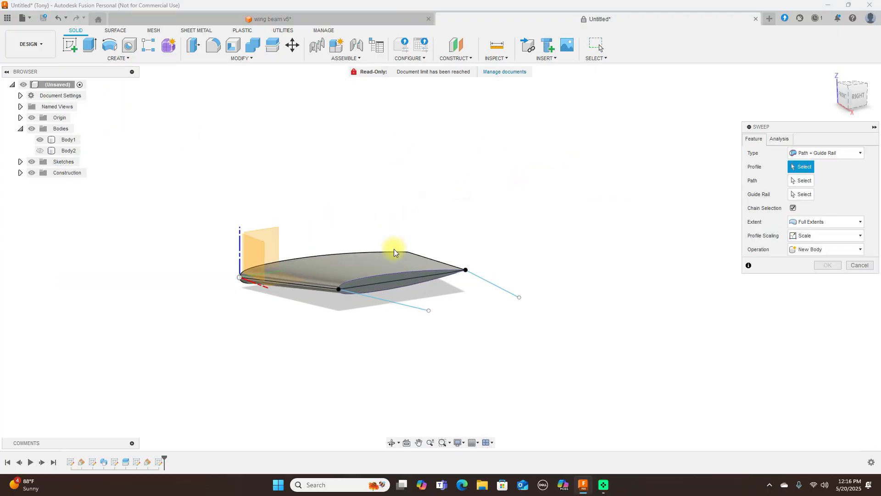
scroll(379, 276, "up", 1)
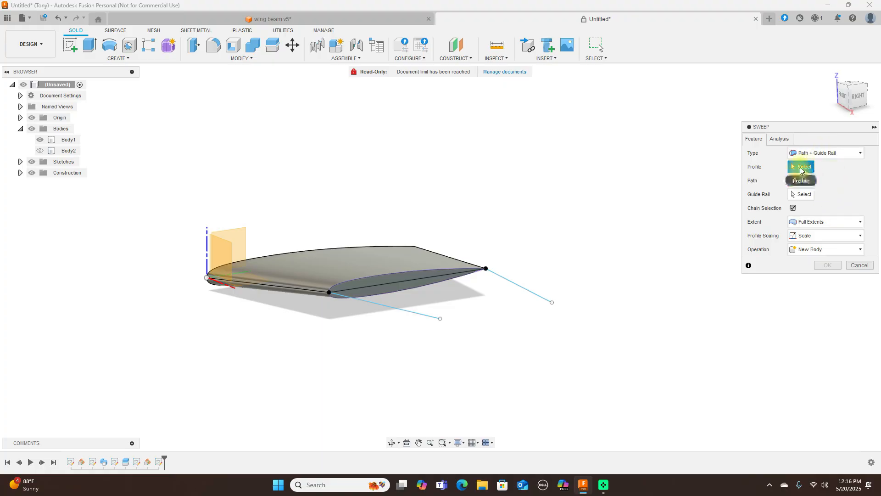
left_click(392, 287)
left_click(387, 278)
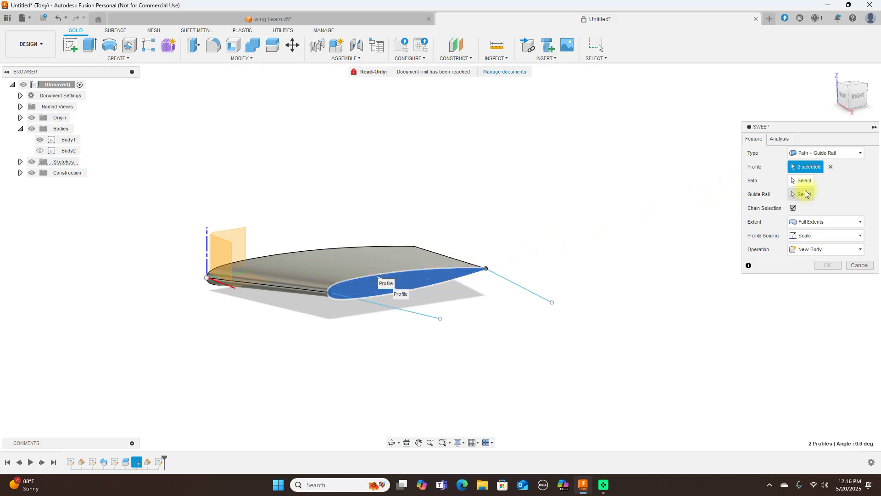
Step: Use the leading-edge line as the path and the trailing-edge line as the guide rail, and complete the sweep with the Join operation
left_click(806, 180)
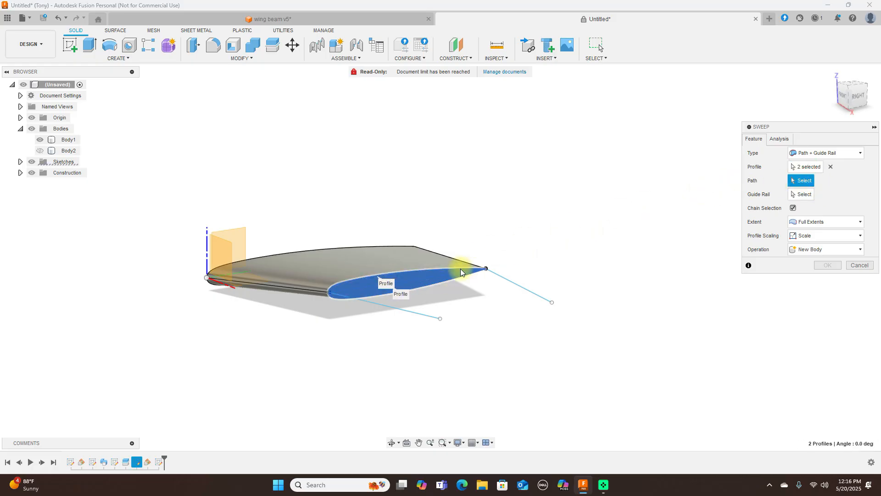
left_click(413, 314)
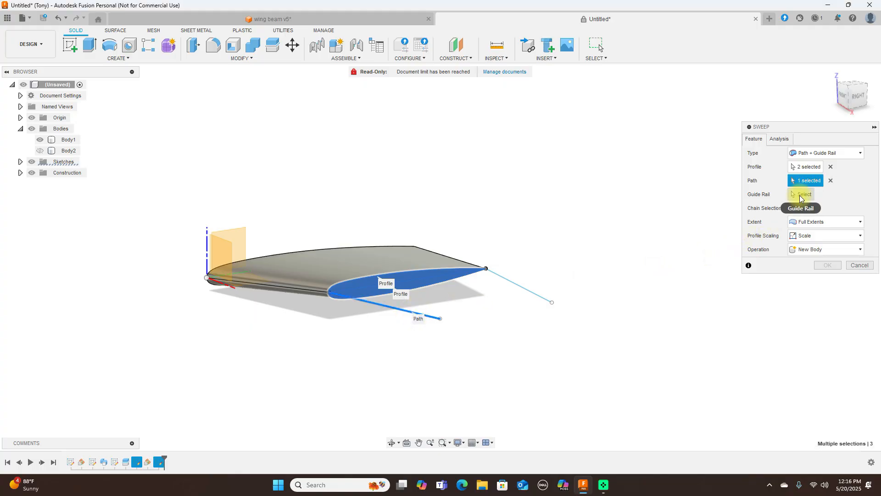
left_click(800, 194)
left_click(518, 287)
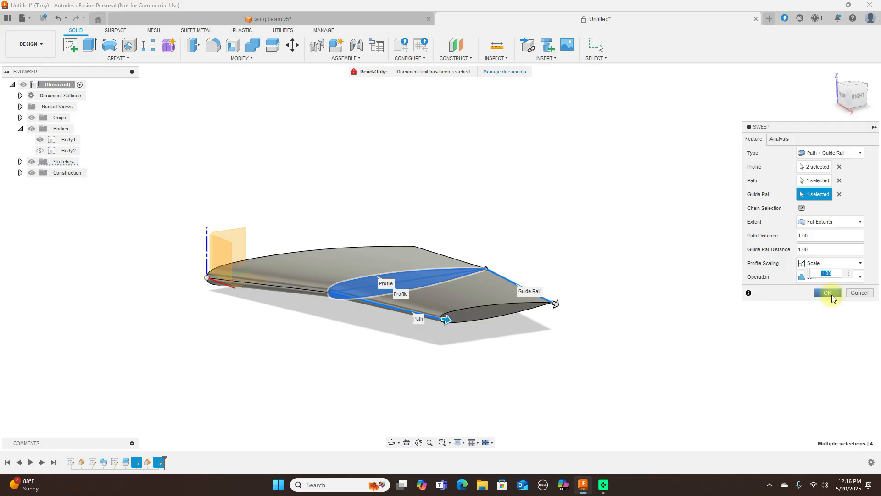
left_click(827, 293)
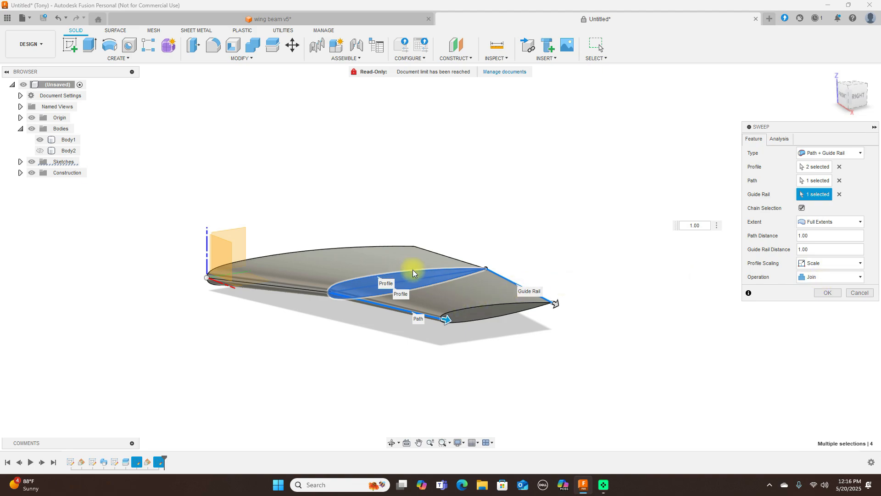
left_click(845, 278)
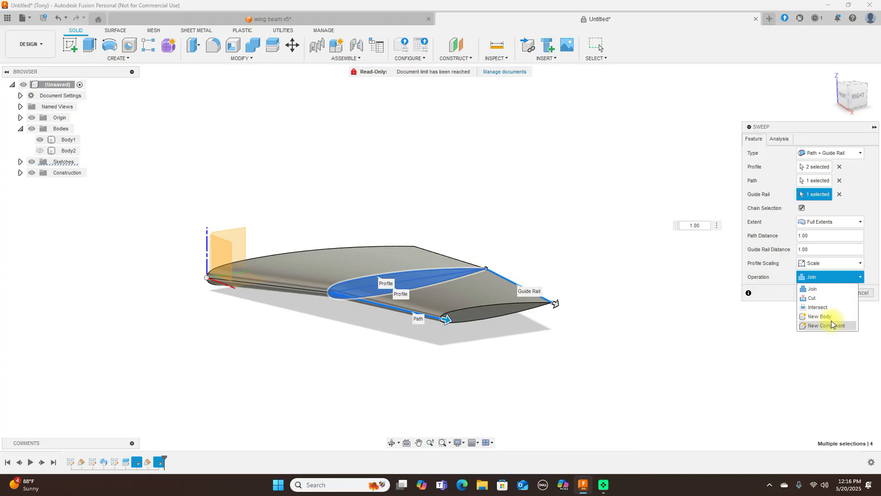
left_click(733, 321)
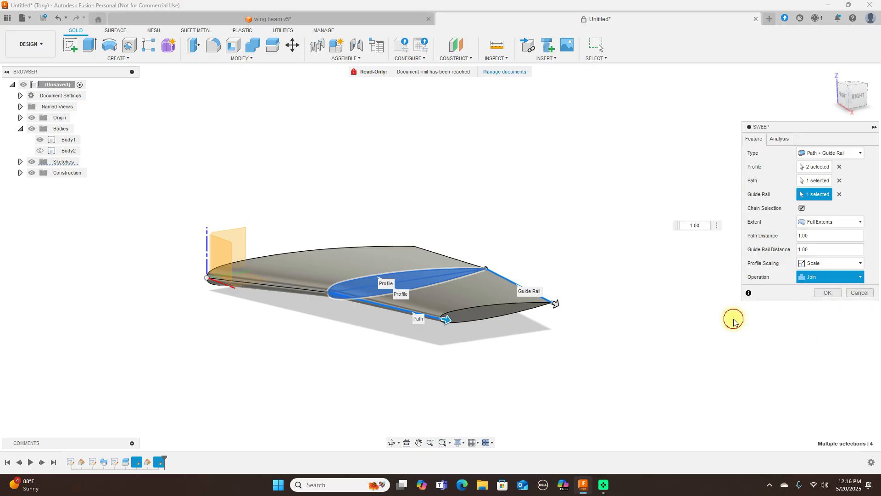
left_click(828, 293)
Step: Examine the extended wing from the front and the top, checking the angle change between its inner and outer sections
left_click(842, 95)
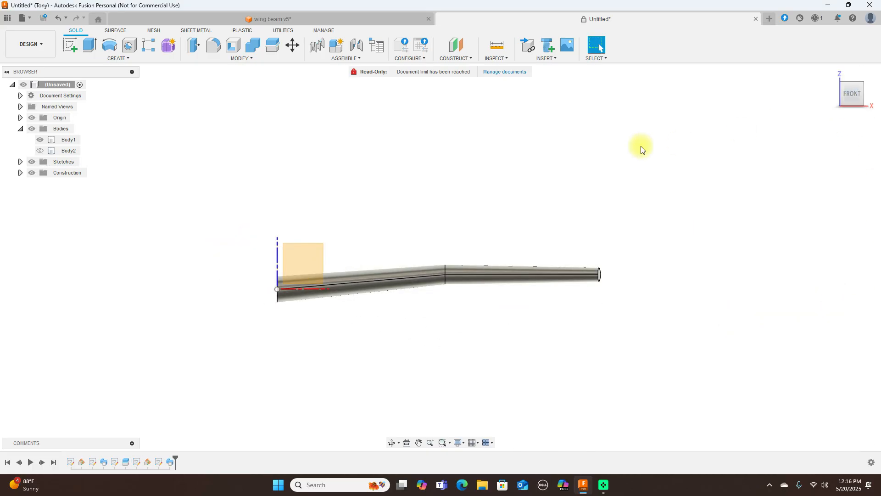
left_click(42, 140)
left_click(40, 140)
left_click(40, 139)
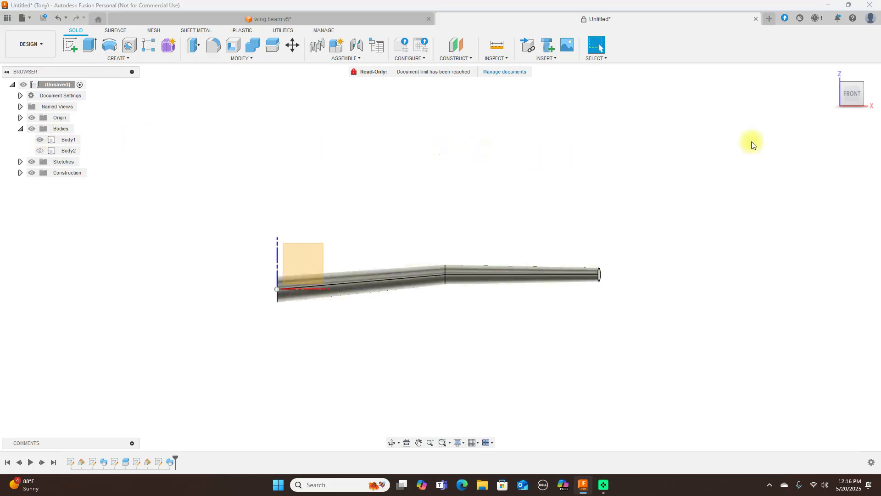
mouse_move(853, 87)
left_mouse_down()
mouse_move(852, 117)
mouse_move(761, 150)
mouse_move(721, 106)
mouse_move(848, 91)
mouse_move(868, 103)
mouse_move(806, 98)
mouse_move(836, 96)
mouse_move(844, 106)
mouse_move(848, 149)
mouse_move(836, 153)
mouse_move(854, 92)
left_mouse_up()
left_click(854, 102)
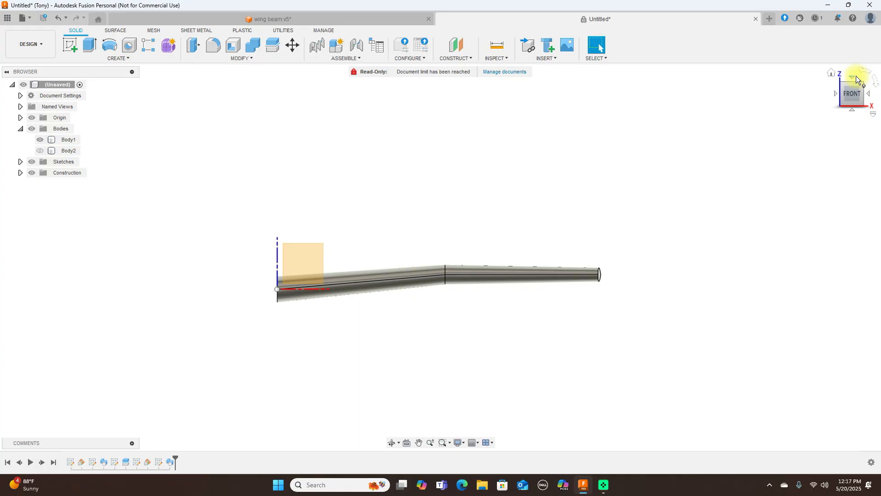
left_click(854, 77)
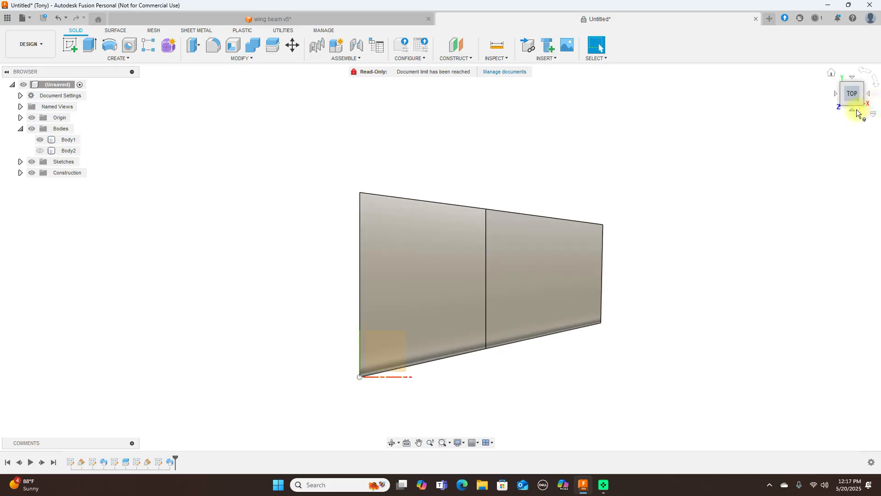
left_click(853, 111)
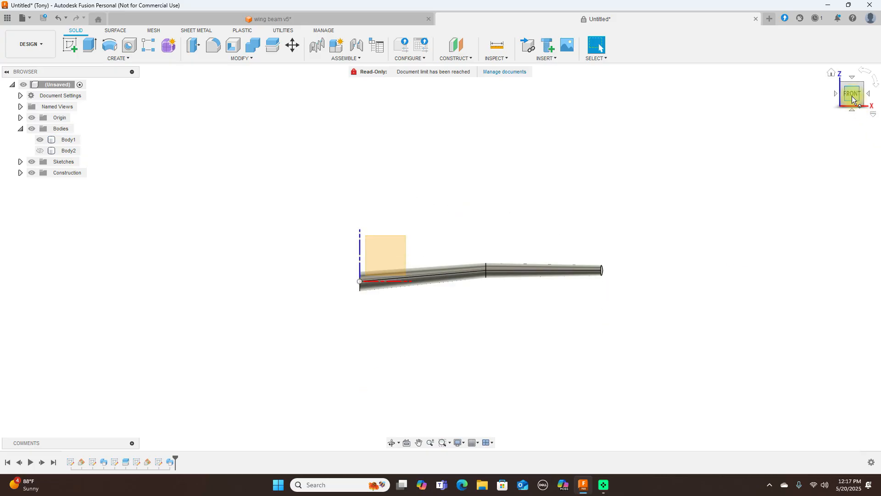
left_click(855, 76)
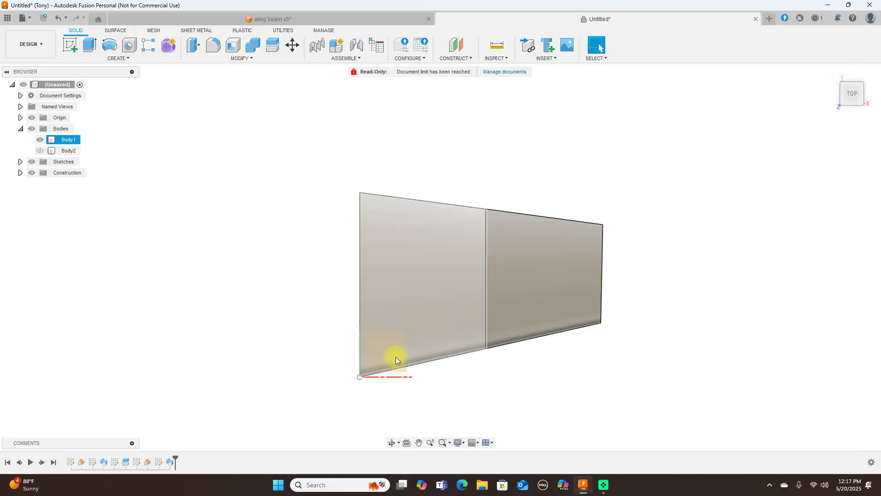
Step: Hide Body1 and start a new sketch on the XY origin plane
left_click(40, 140)
left_click(381, 344)
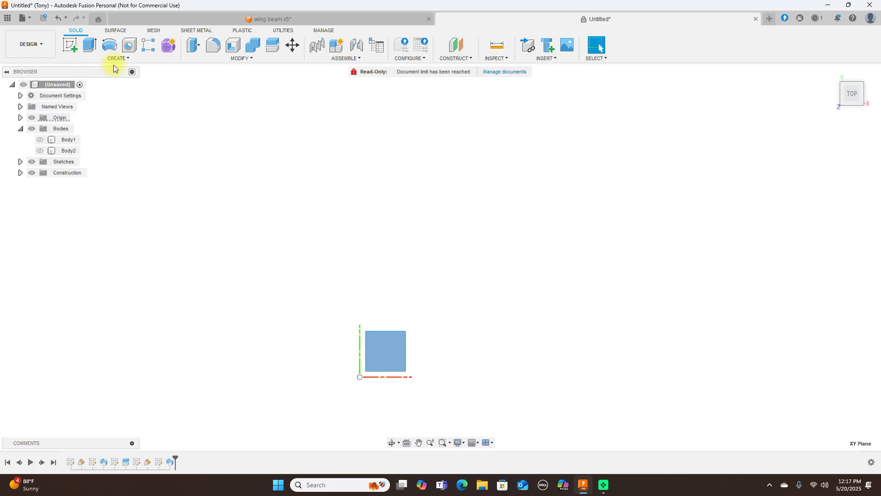
left_click(70, 45)
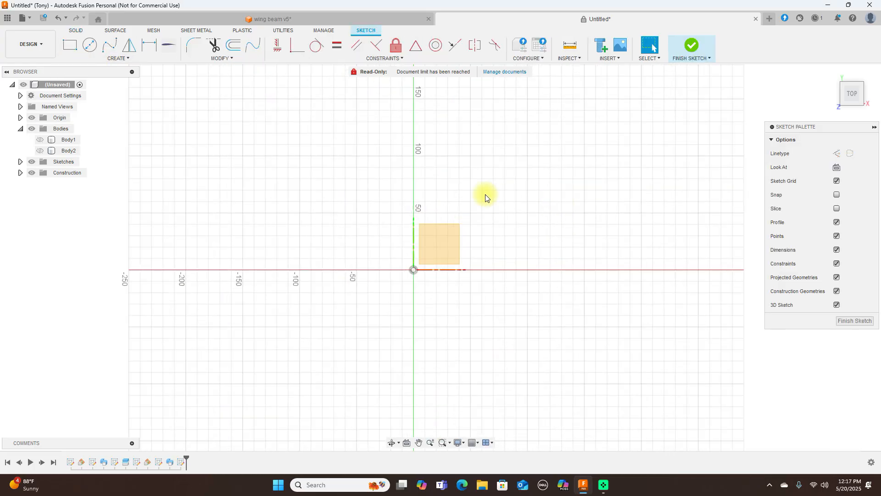
Step: Sketch a chord line about 120 mm long from the origin along the positive Y axis
key("l")
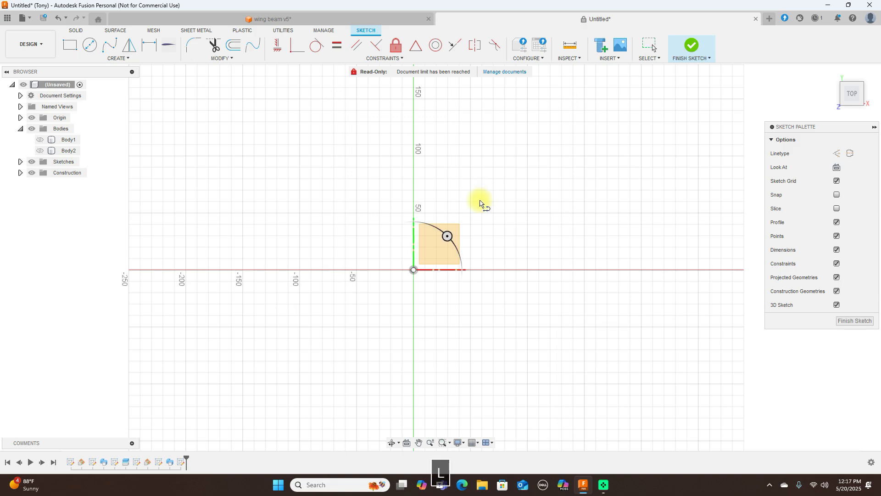
left_click(418, 263)
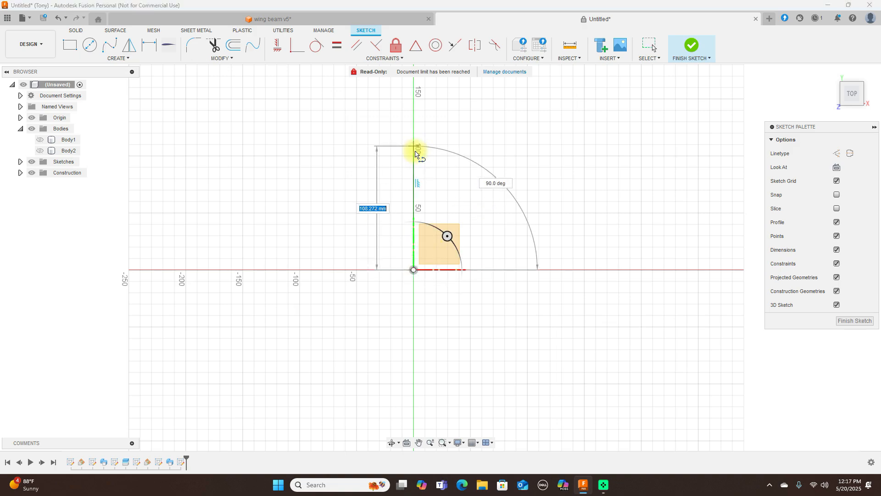
scroll(414, 143, "up", 2)
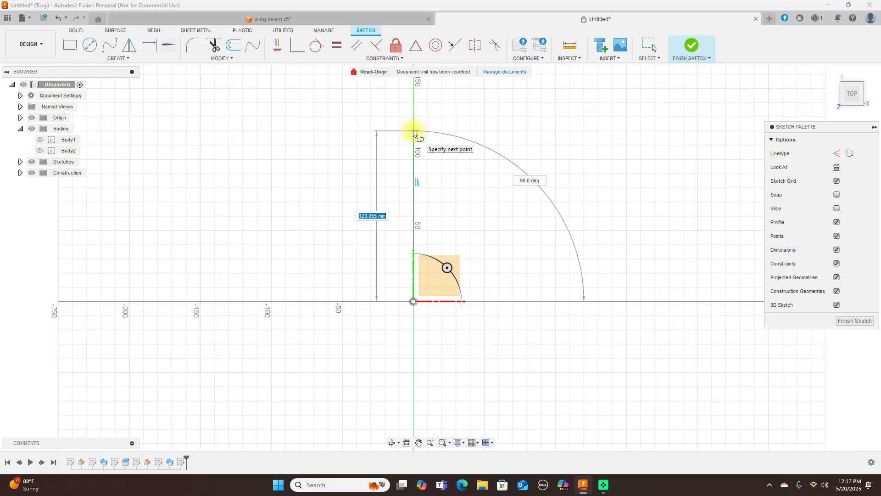
left_click(414, 132)
right_click(415, 133)
left_click(447, 131)
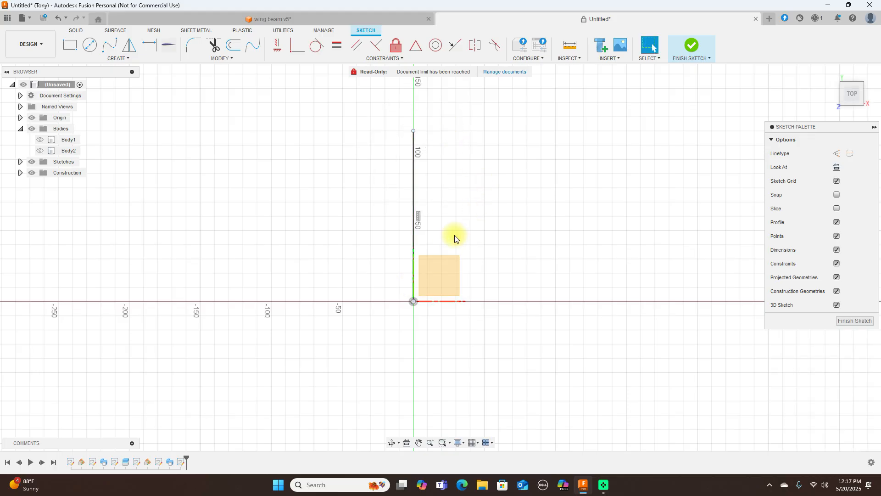
Step: Draw a fit point spline from the origin to the chord line's far end, bulging toward positive X, and move its two upper intermediate points closer to the line
scroll(453, 234, "up", 1)
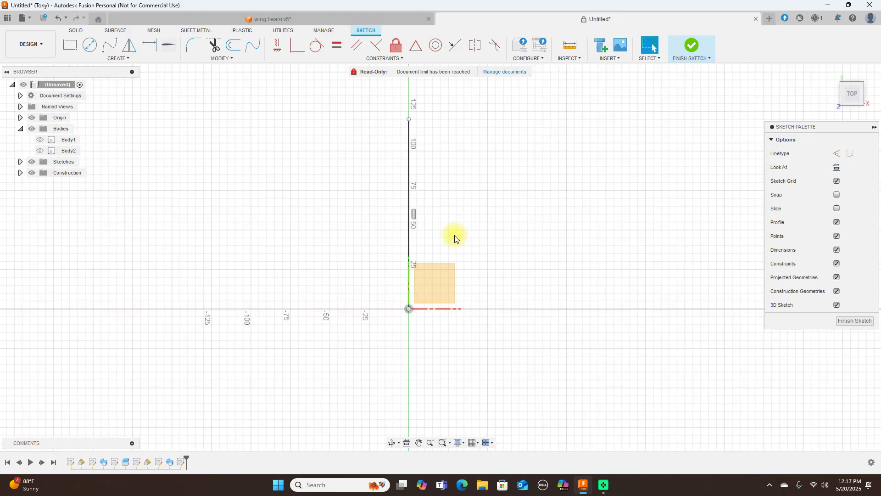
left_click(113, 51)
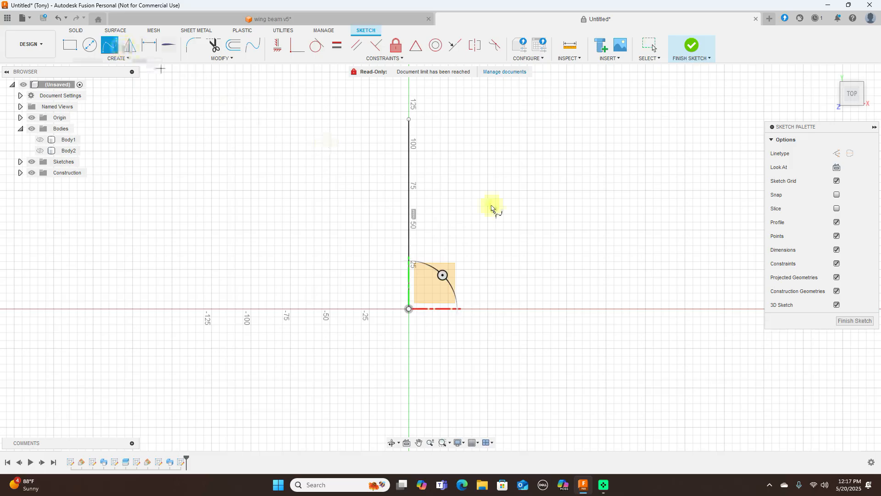
left_click(419, 304)
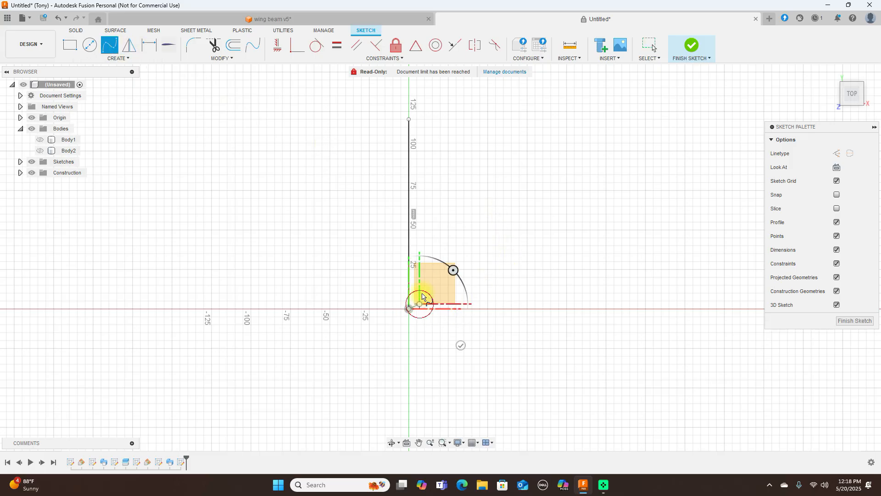
left_click(433, 260)
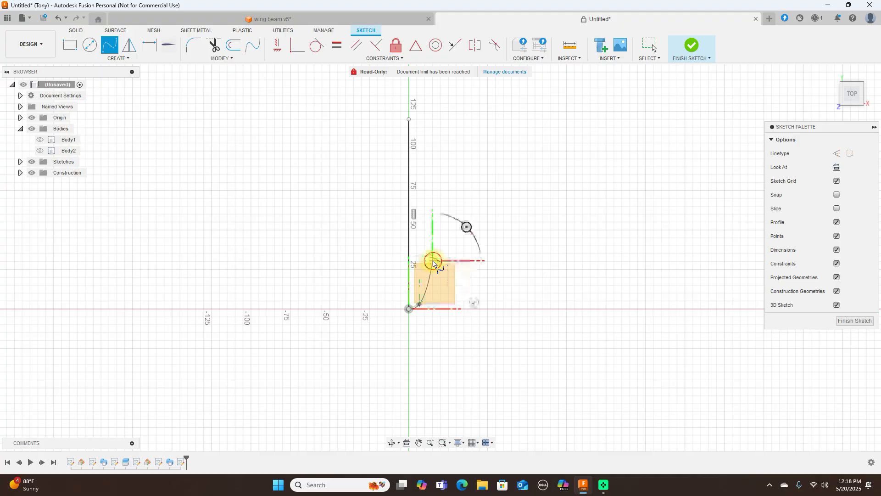
left_click(425, 192)
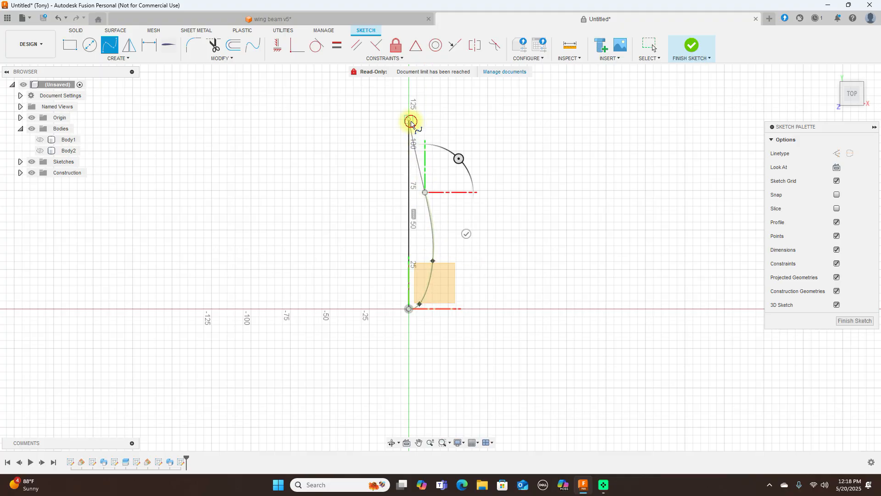
left_click(408, 120)
right_click(409, 121)
left_click(442, 120)
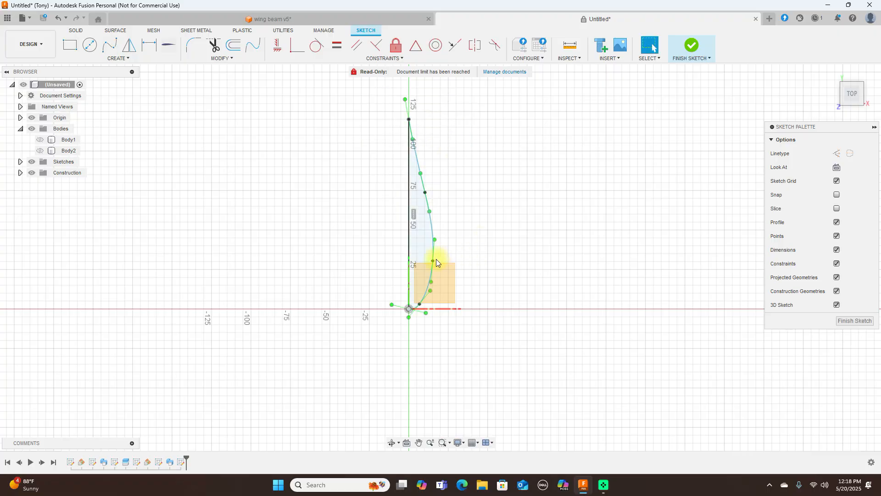
left_click_drag(432, 260, 425, 260)
left_click_drag(425, 193, 421, 192)
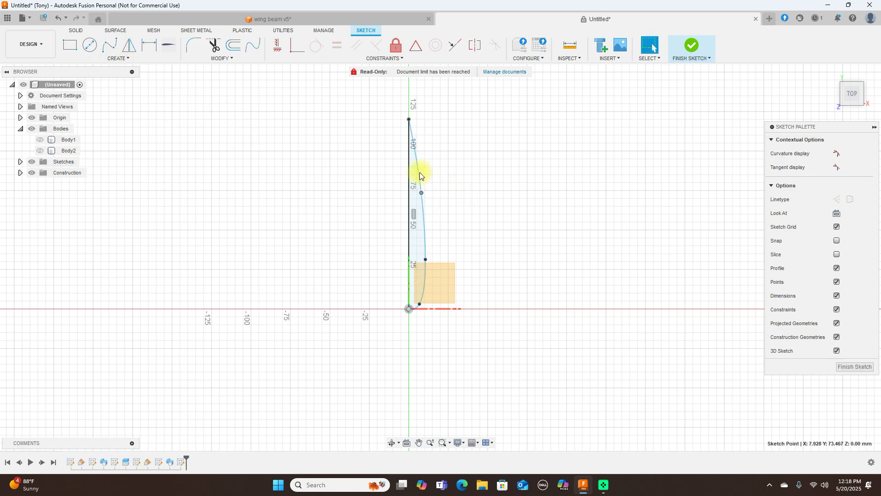
Step: Mirror the spline about the chord line to complete a symmetrical airfoil outline
left_click(132, 50)
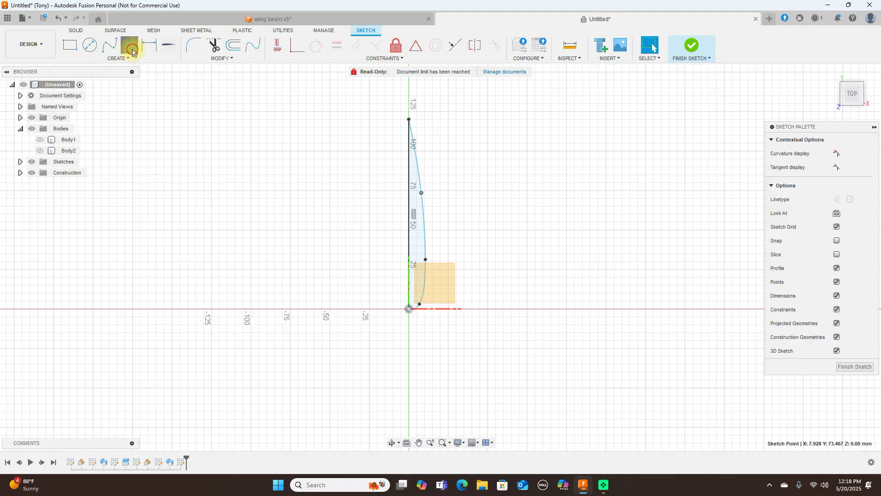
left_click(419, 176)
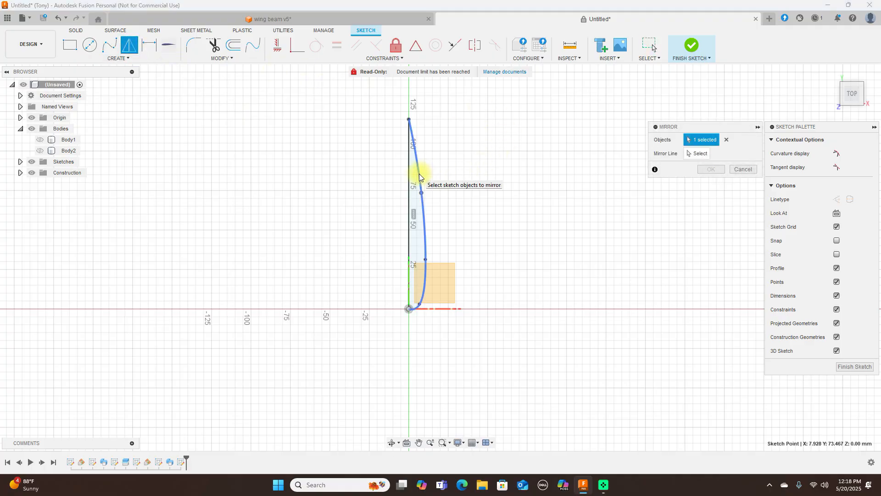
left_click(695, 154)
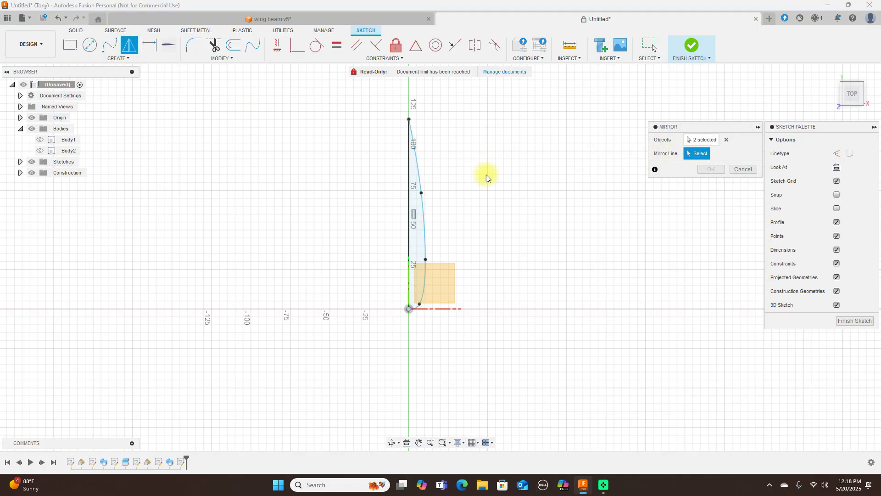
left_click(408, 202)
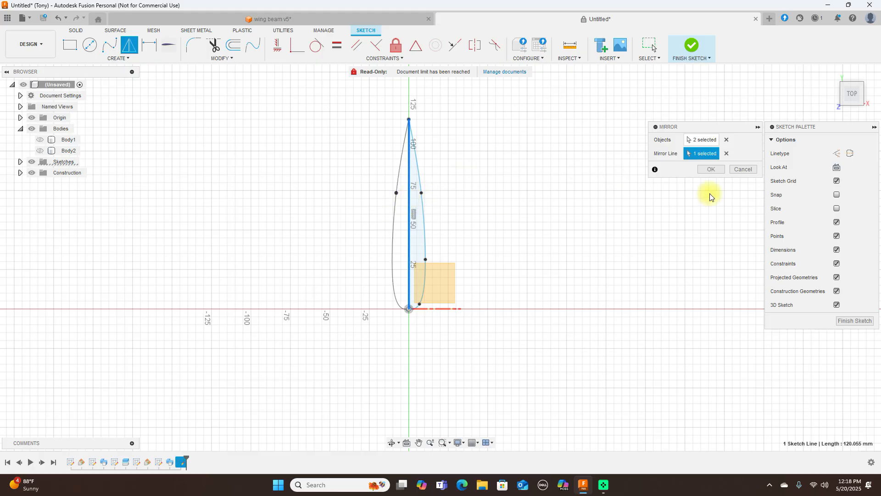
left_click(710, 170)
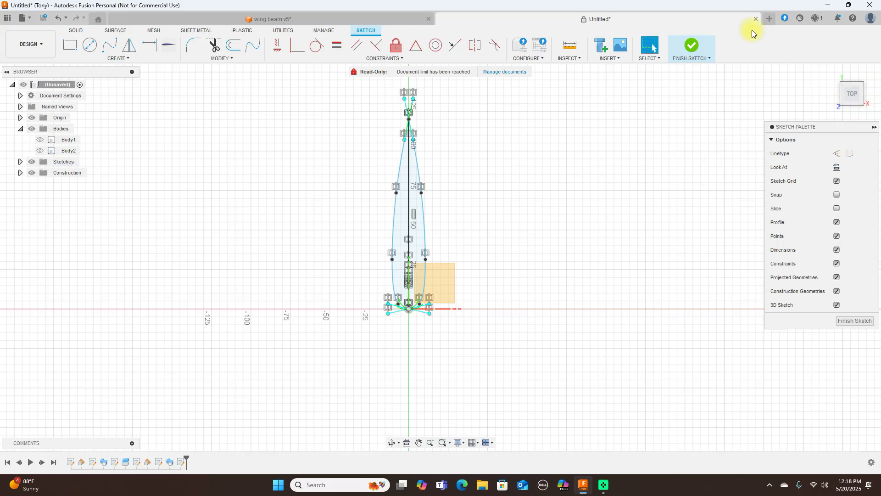
Step: Finish the airfoil sketch and start a new sketch on the YZ origin plane
left_click(691, 46)
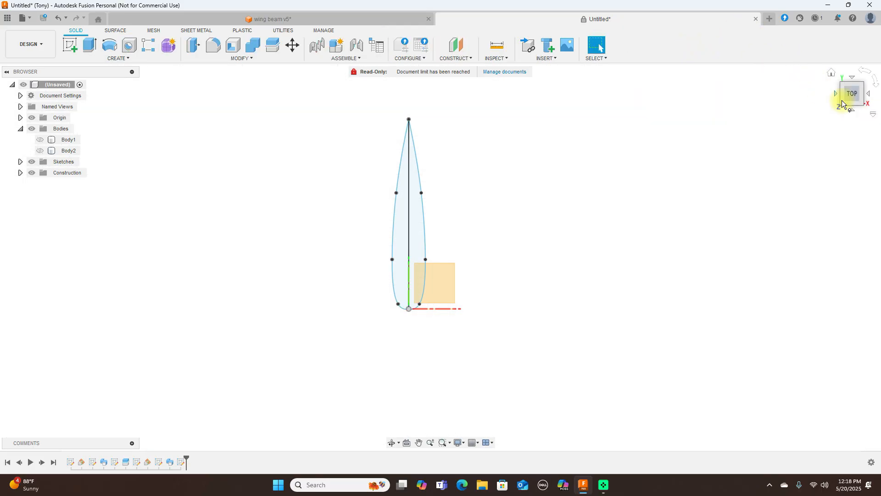
left_click(851, 110)
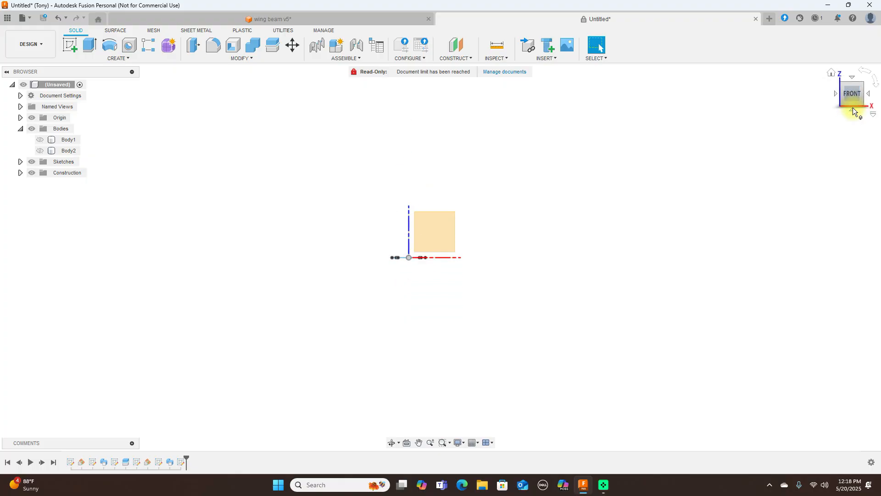
left_click(873, 97)
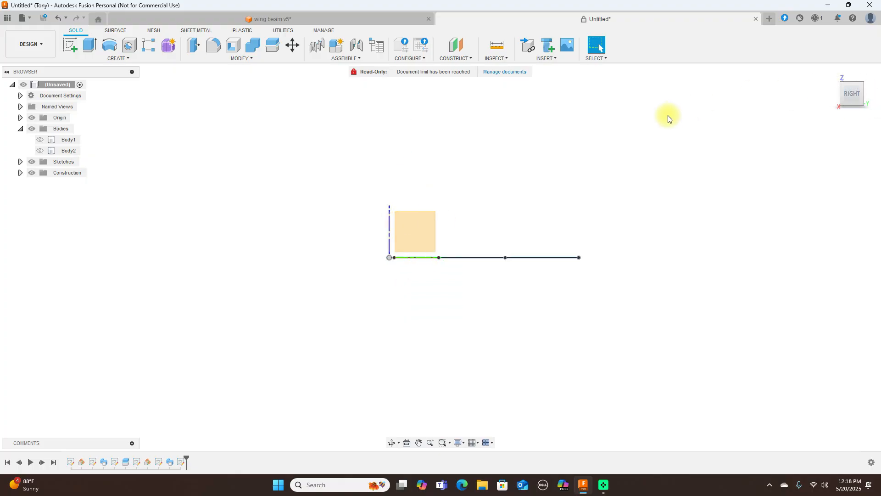
left_click_drag(855, 87, 855, 109)
left_click(855, 102)
left_click(417, 228)
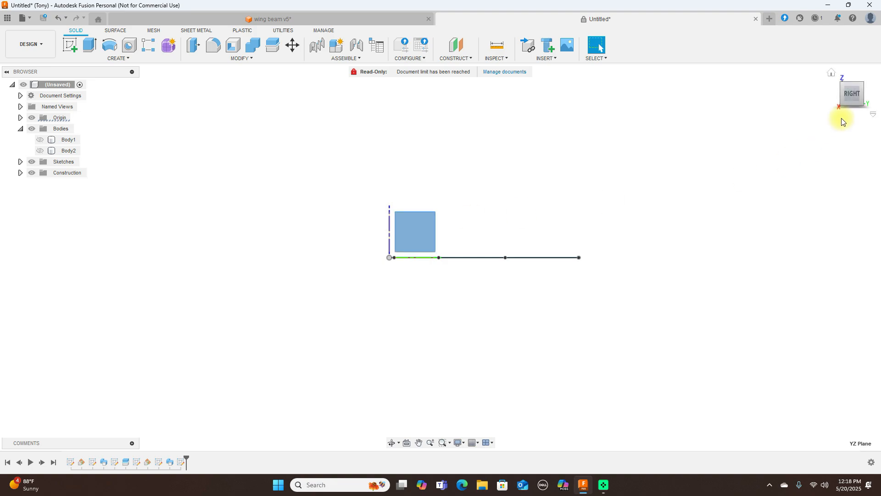
left_click(850, 87)
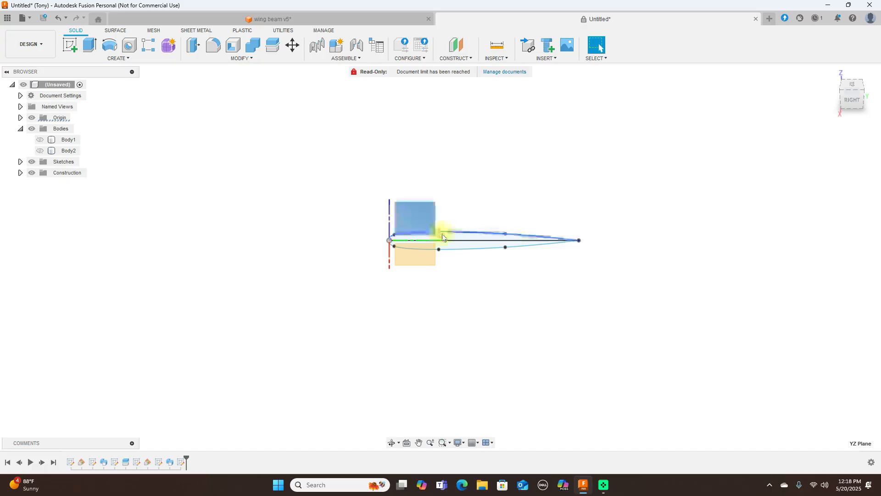
left_click(853, 95)
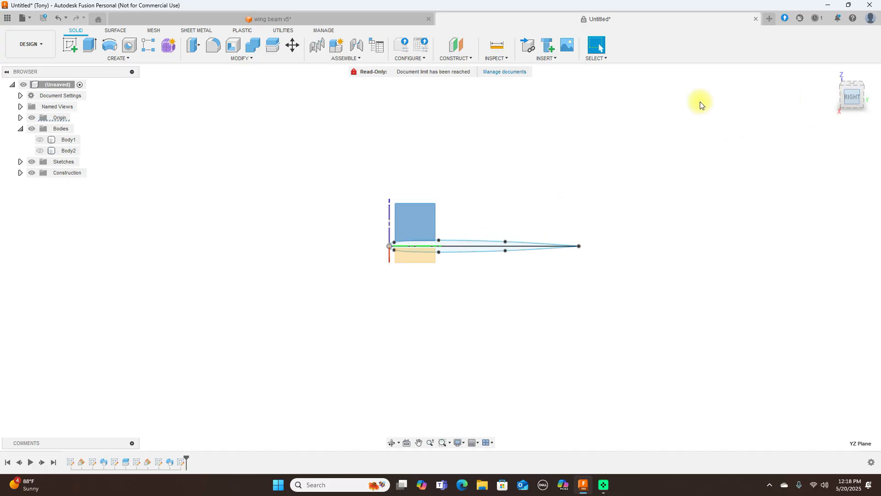
left_click(421, 228)
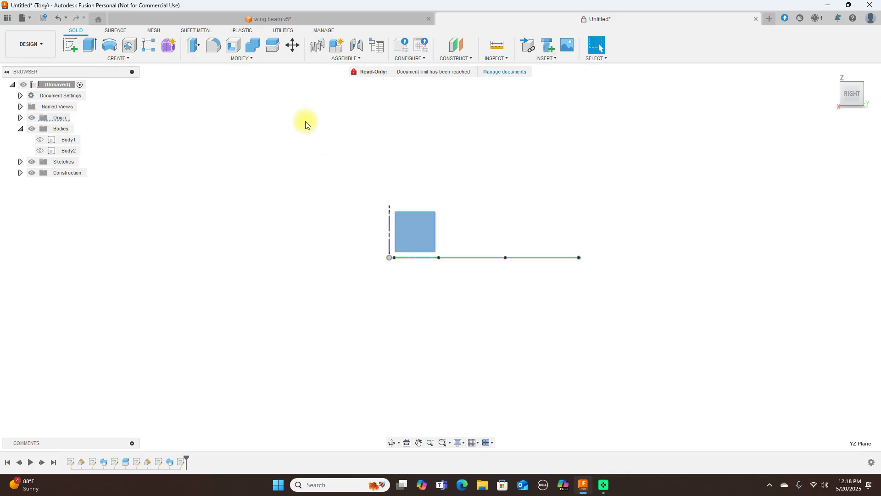
left_click(74, 49)
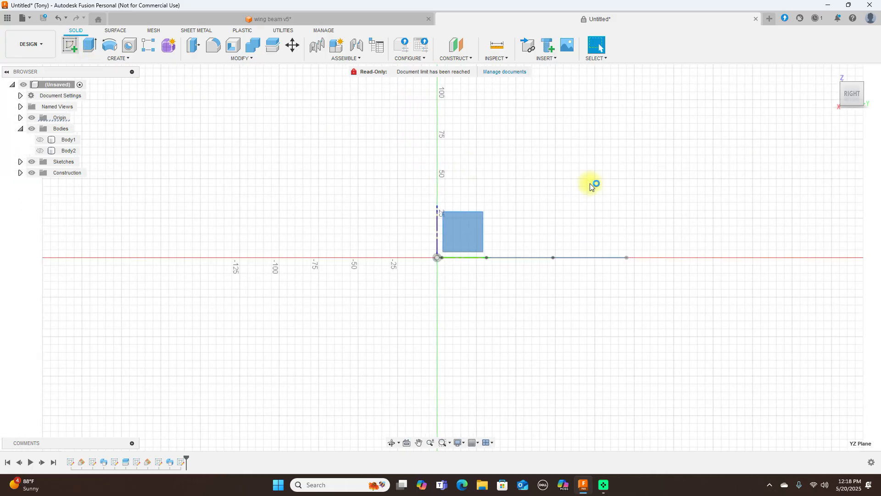
left_click(849, 91)
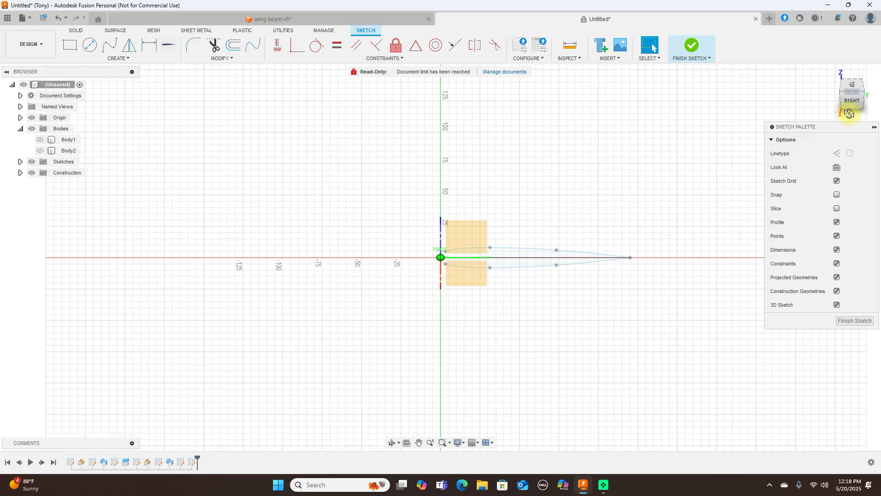
Step: Draw an S-shaped fit point spline from the origin upward along positive Z, levelling off about 118 mm high near the airfoil's far end
left_click(109, 46)
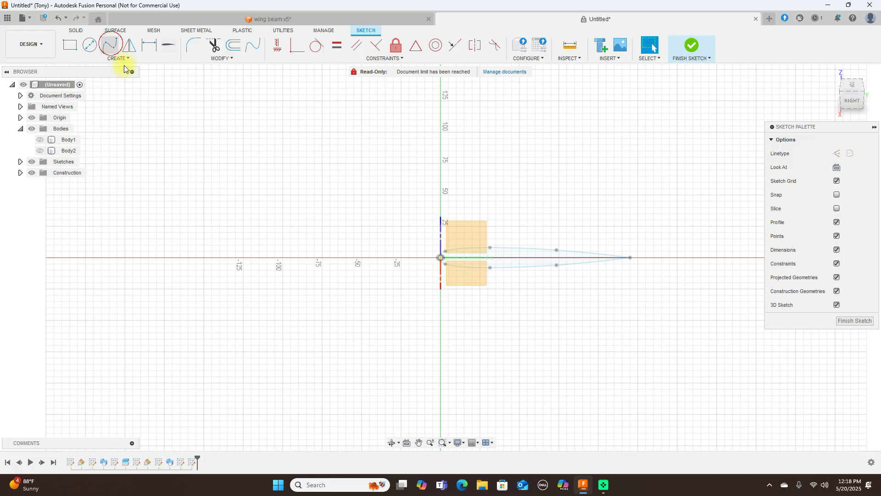
left_click(441, 257)
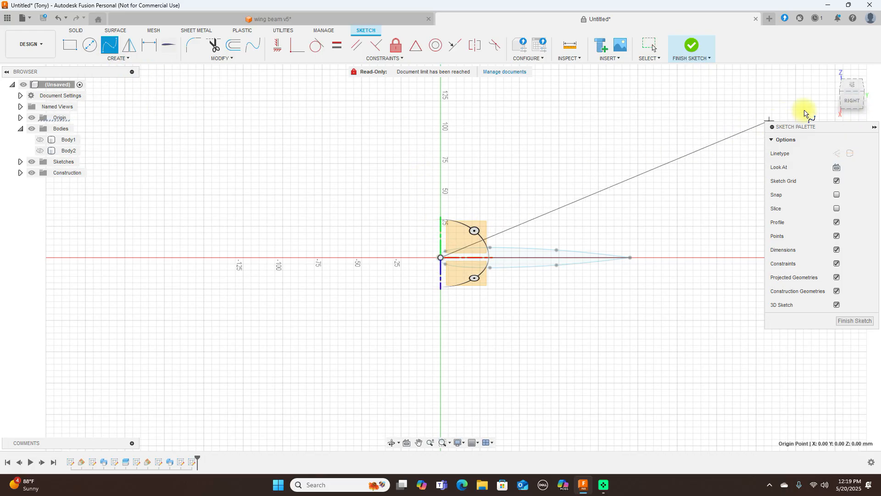
left_click(848, 101)
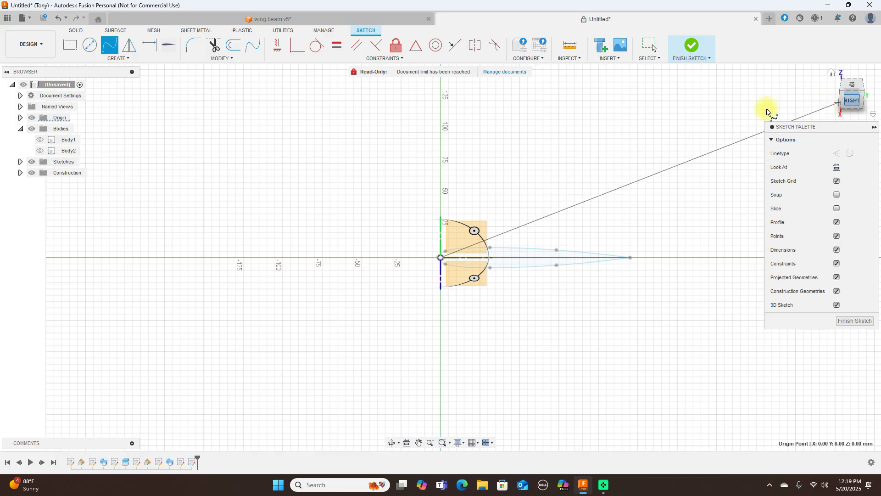
left_click(478, 216)
left_click(523, 158)
scroll(568, 120, "down", 3)
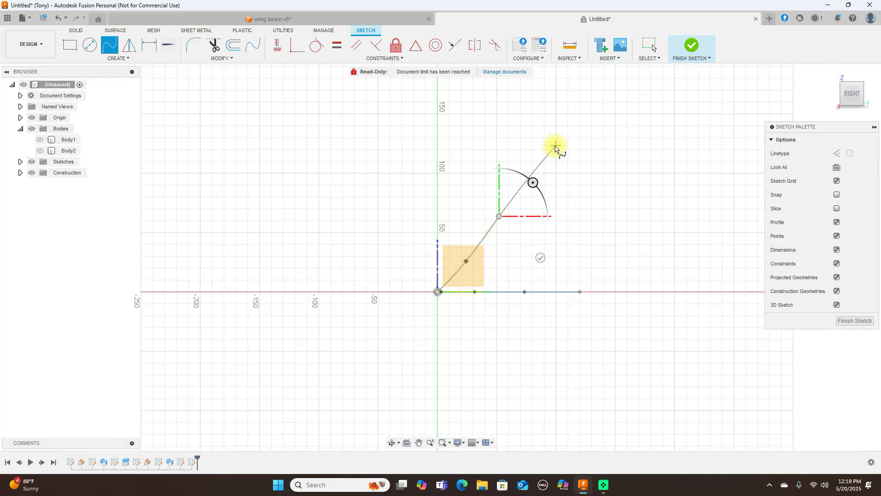
left_click(528, 158)
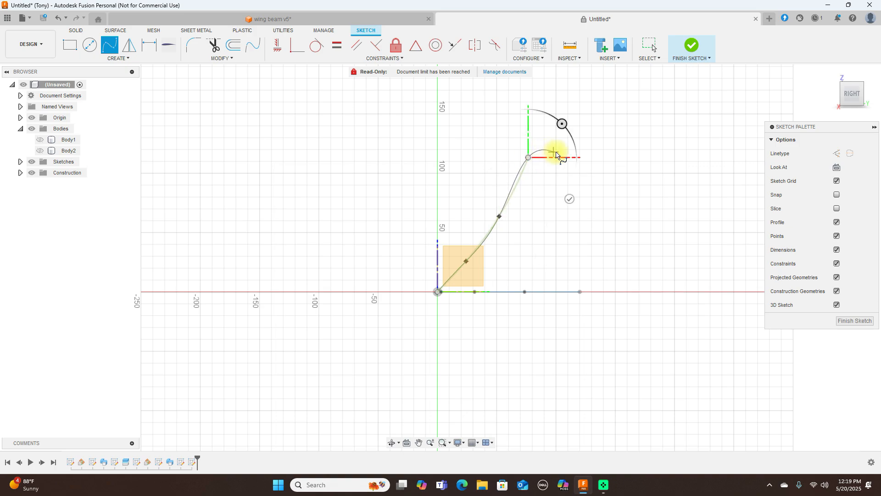
left_click(550, 151)
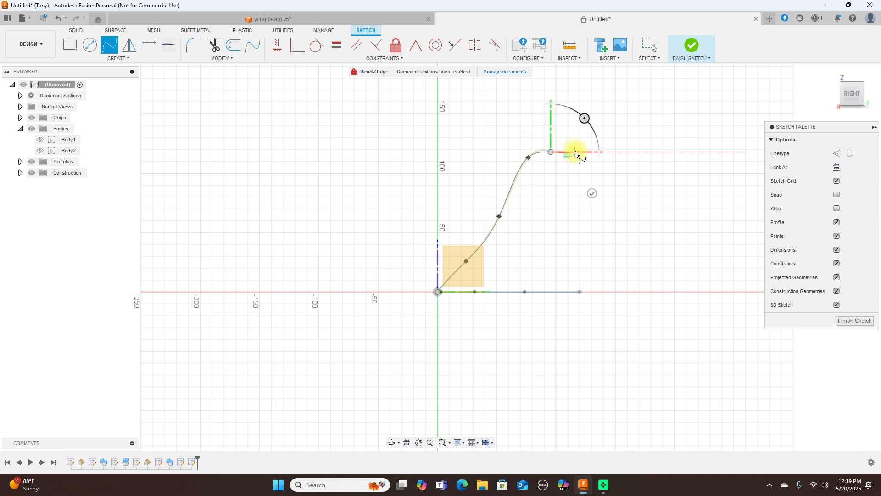
left_click(571, 152)
right_click(570, 152)
left_click(606, 154)
left_click(623, 196)
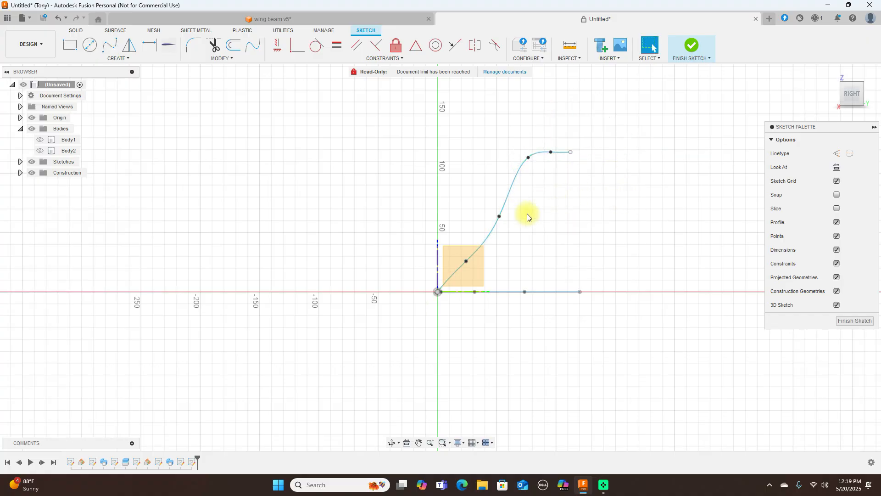
Step: Move the spline's first intermediate point to about Y 20, Z 23 mm and nudge its next-to-last point to about Z 119 mm
left_click(467, 260)
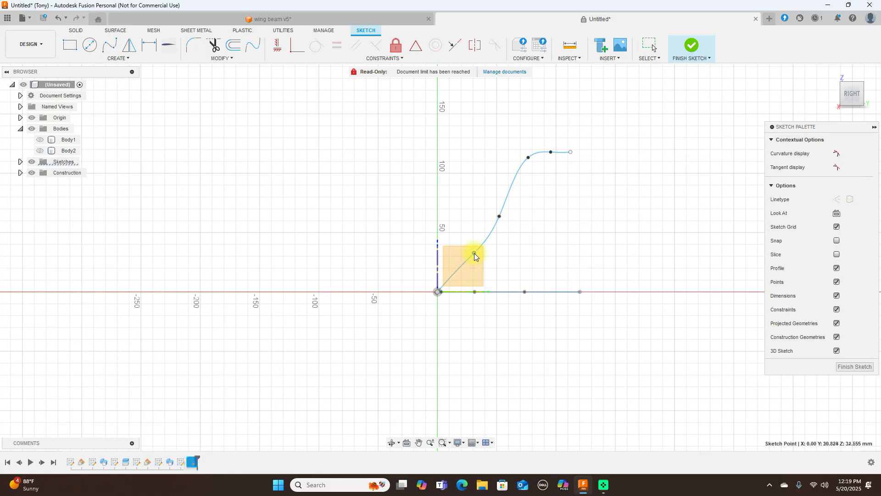
left_click_drag(459, 266, 463, 265)
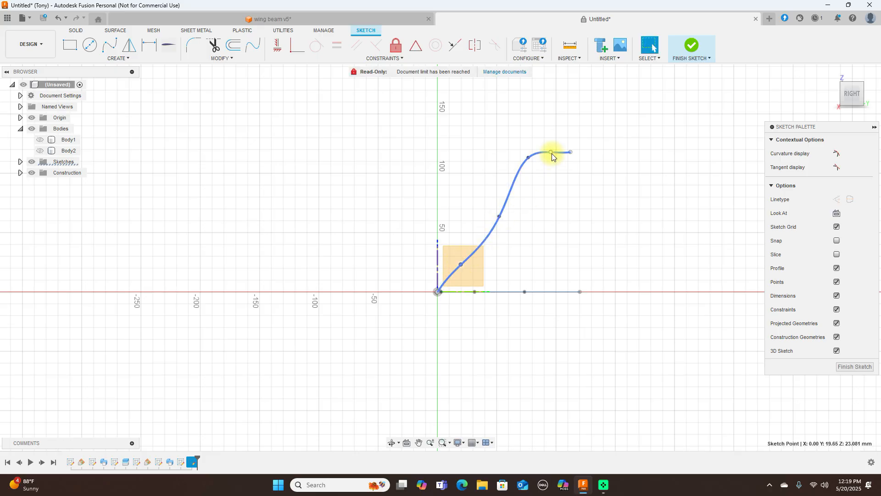
left_click_drag(551, 152, 551, 152)
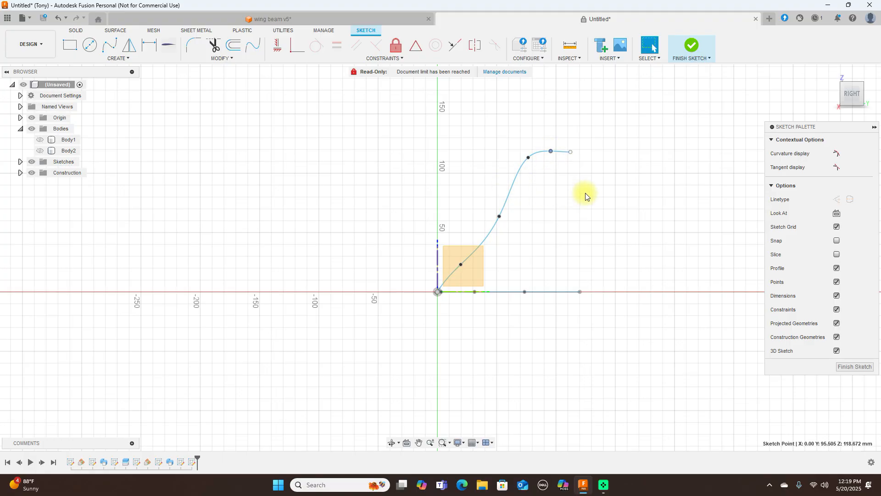
key("l")
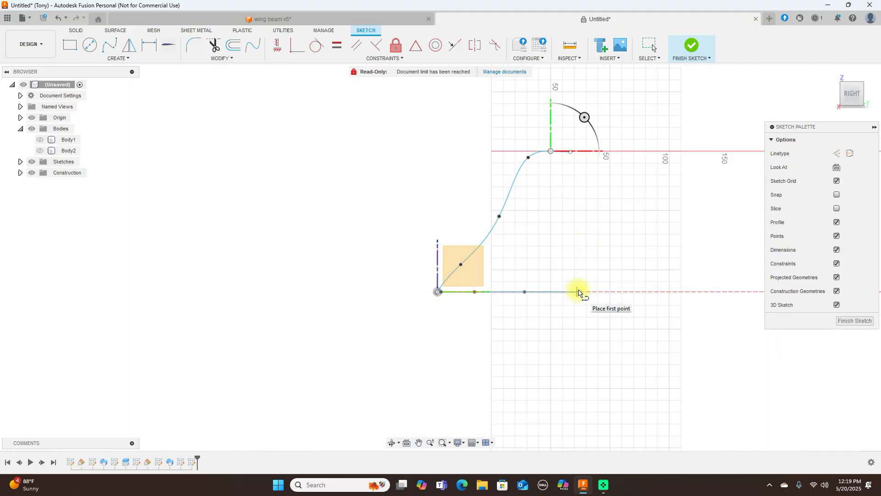
right_click(614, 272)
left_click(584, 274)
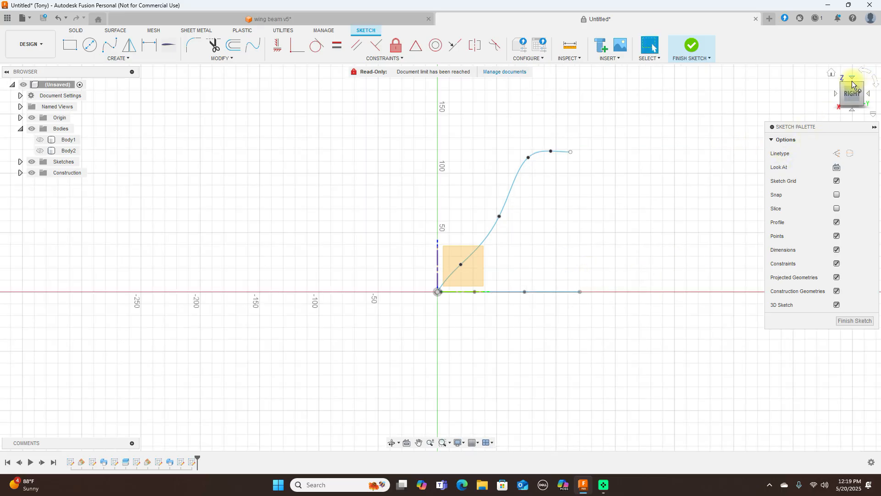
Step: Draw a vertical line about 116 mm long from the airfoil's trailing point up to just beside the spline's end
left_click_drag(851, 87, 838, 112)
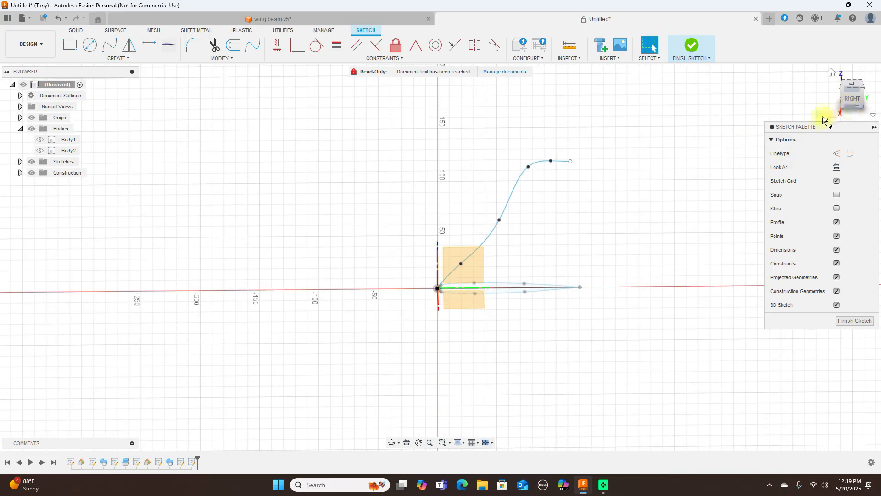
key("l")
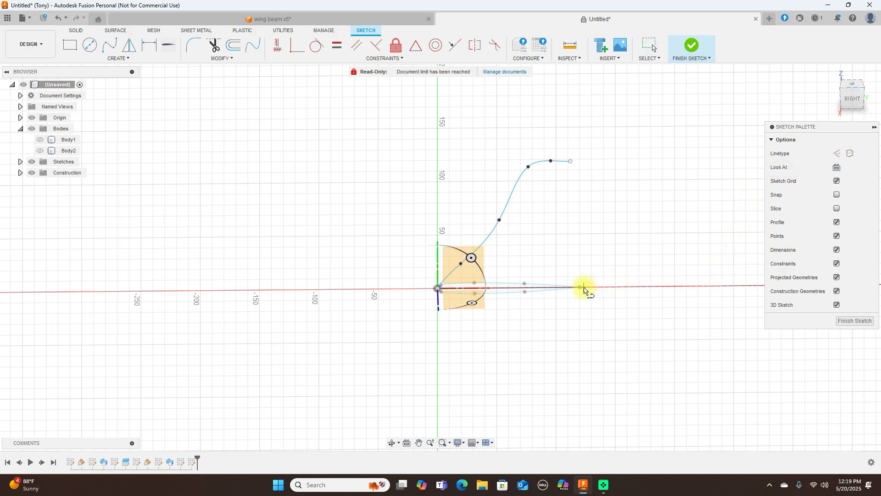
left_click(580, 288)
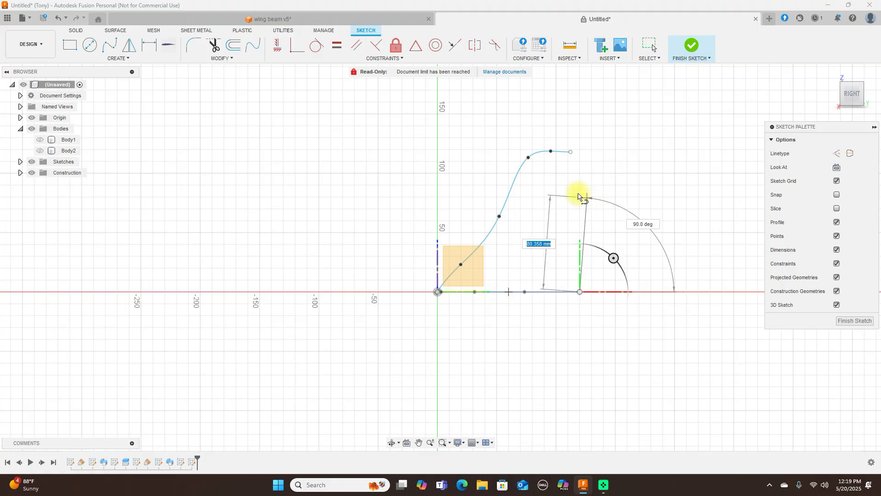
scroll(574, 176, "up", 2)
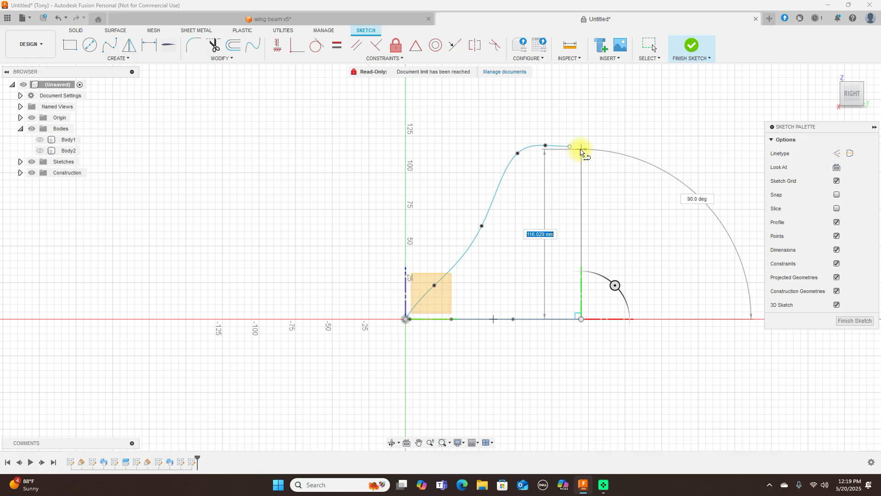
left_click(581, 150)
right_click(592, 151)
left_click(596, 149)
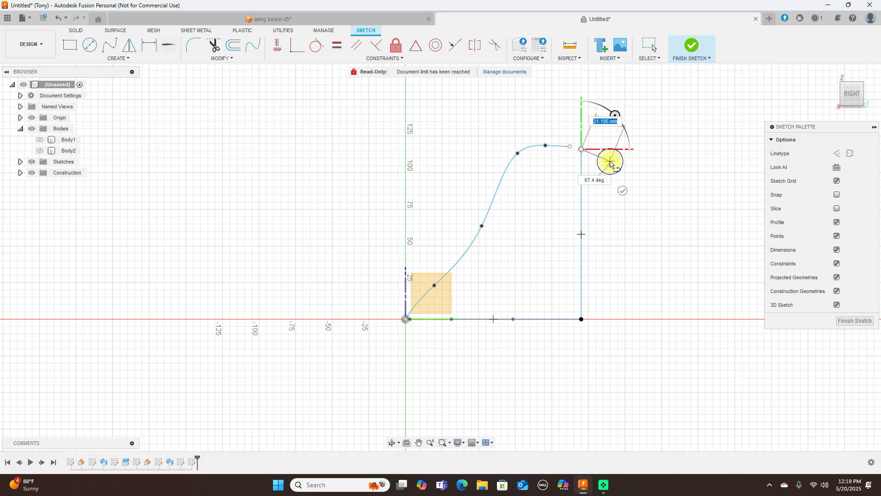
right_click(609, 161)
left_click(579, 151)
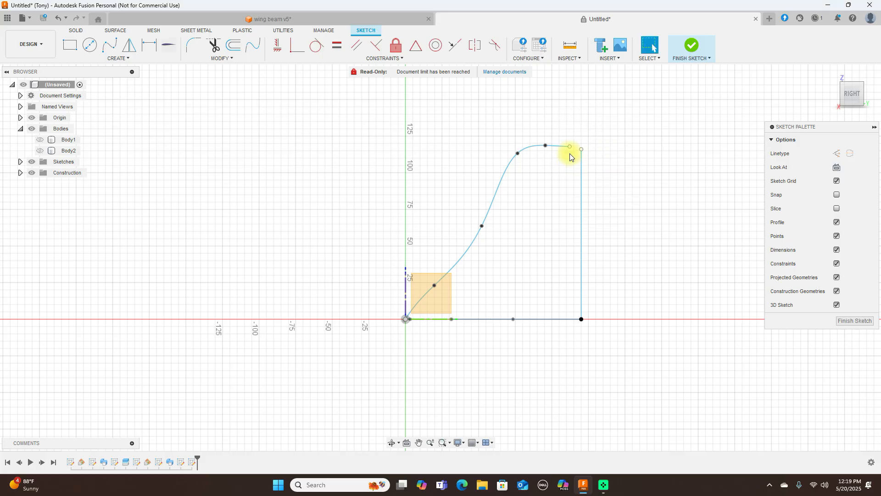
Step: Move the spline's end point closer to the vertical line, shift its next-to-last point to about Y 95, Z 119 mm, and finish the sketch
left_click(546, 146)
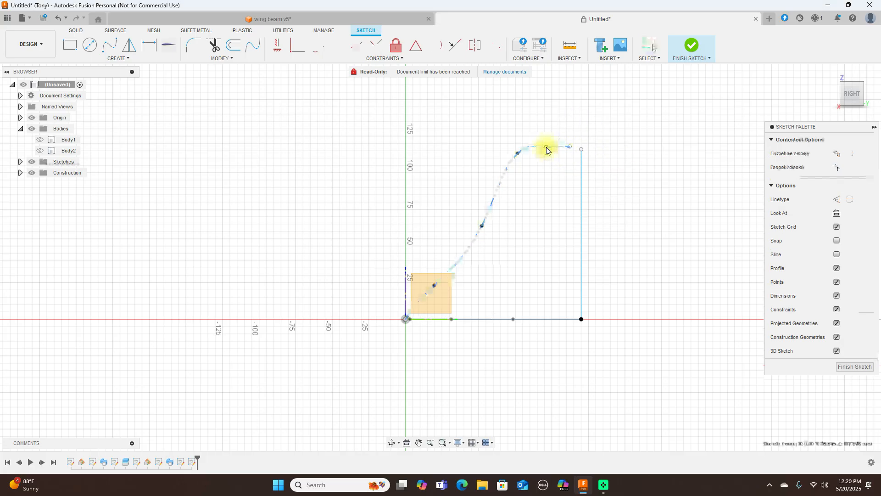
left_click_drag(572, 147, 575, 147)
left_click(547, 148)
left_click_drag(546, 146, 544, 146)
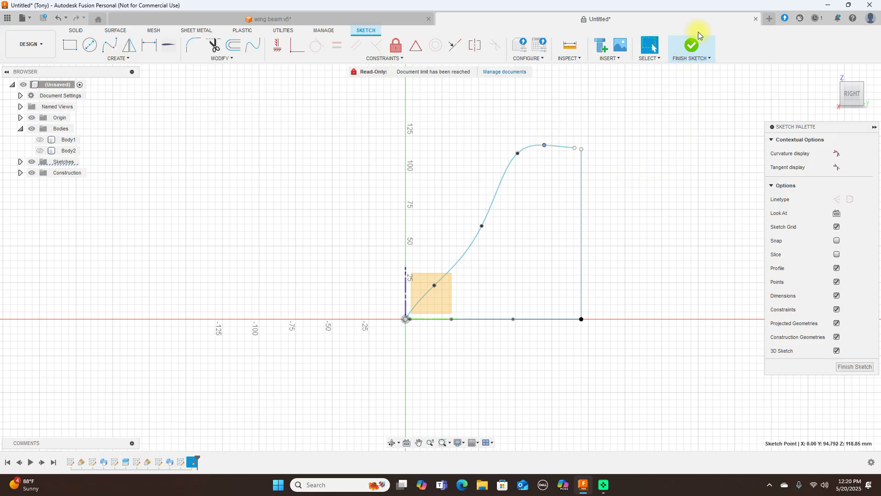
left_click(694, 45)
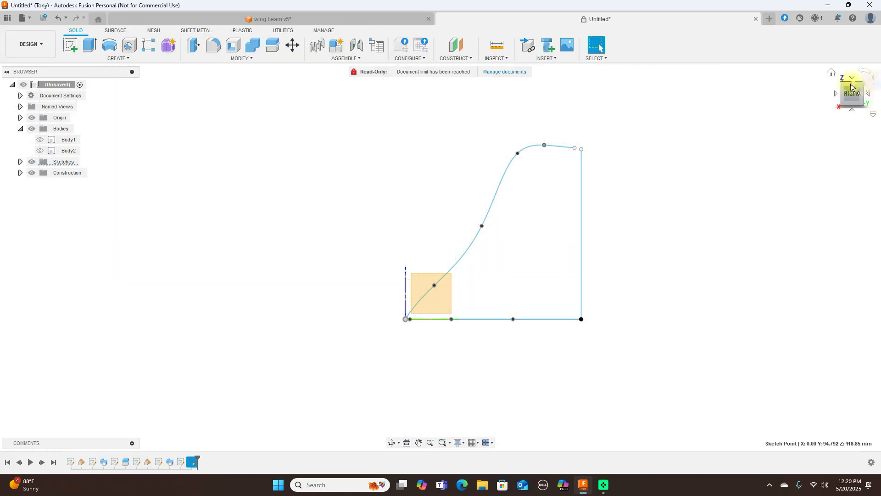
Step: Sweep both halves of the airfoil profile as a new body, using the S-shaped spline as path and the vertical line as guide rail
left_click_drag(844, 87, 849, 98)
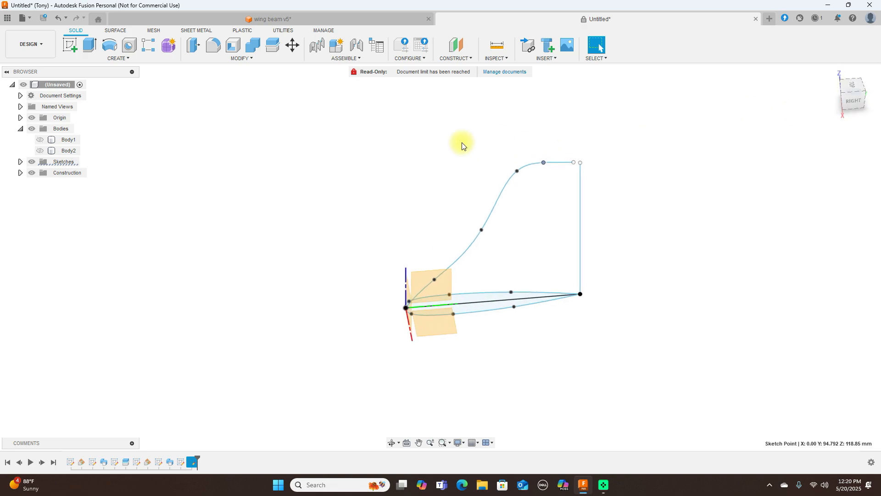
left_click(127, 58)
left_click(97, 124)
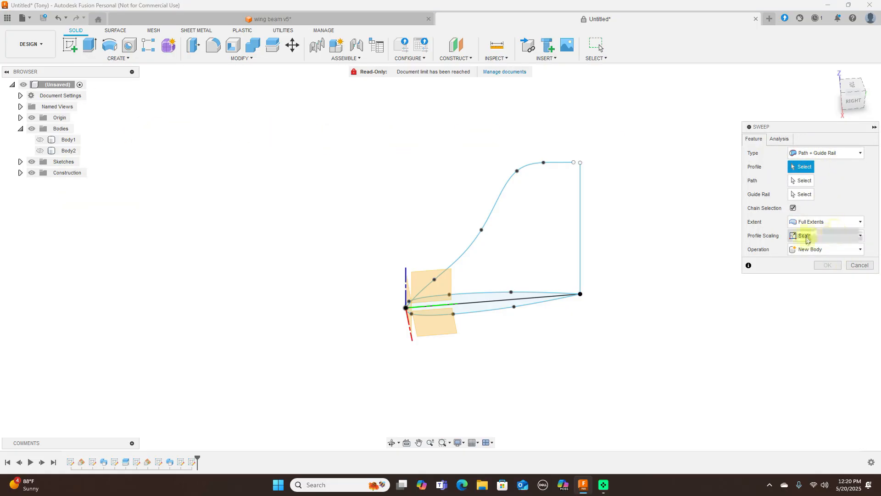
left_click(461, 298)
left_click(462, 311)
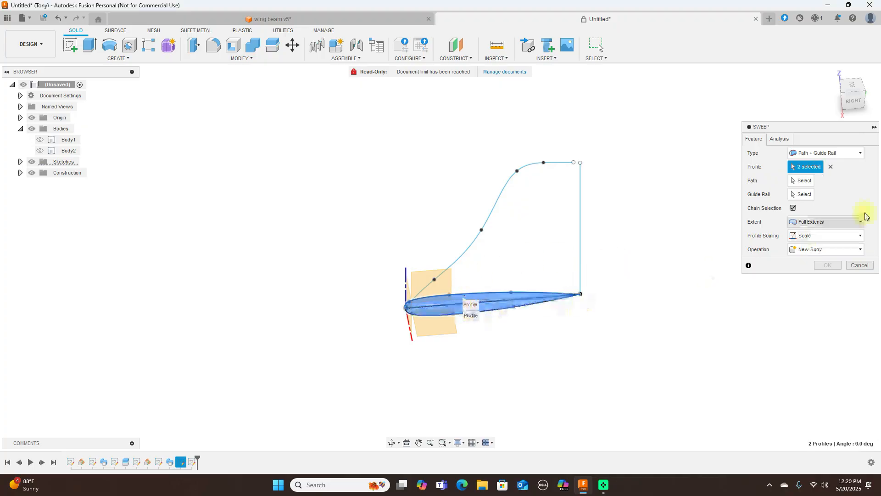
left_click(807, 183)
left_click(486, 210)
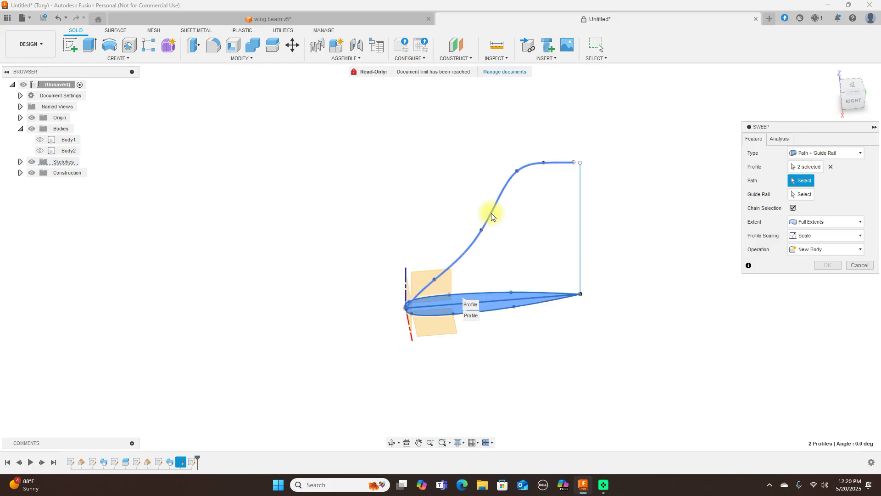
left_click(807, 192)
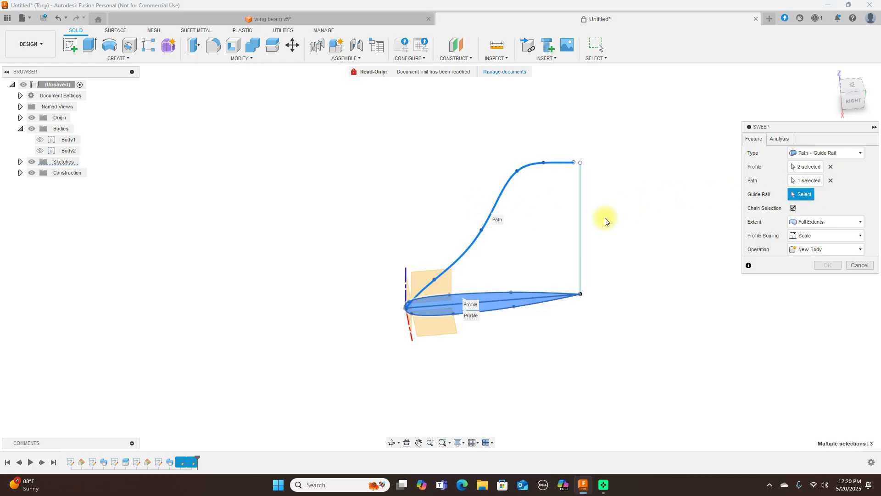
left_click(580, 228)
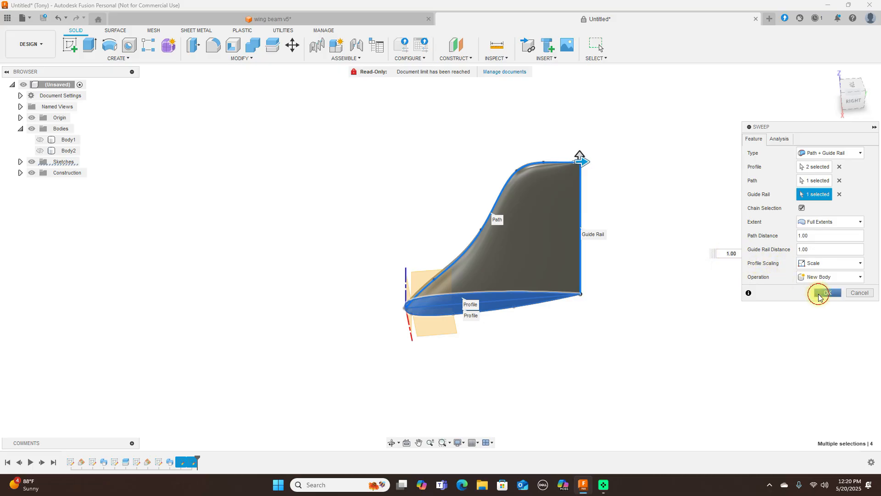
left_click(818, 296)
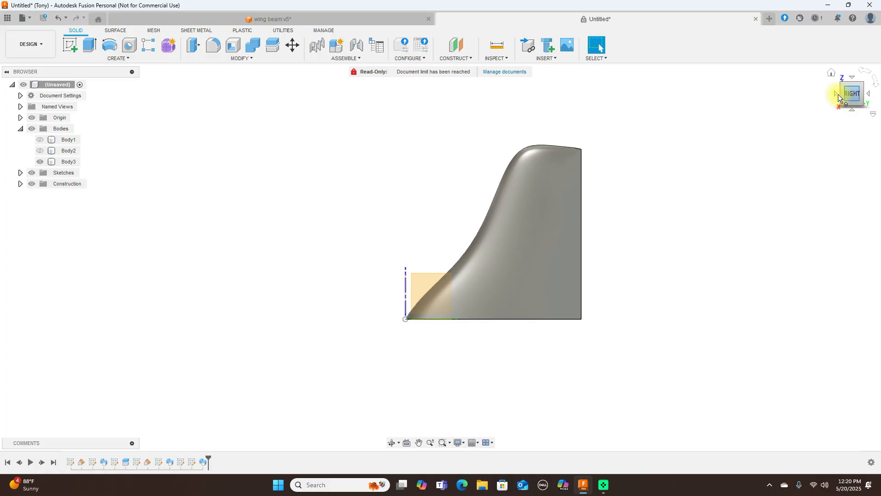
Step: Examine the swept fin from the front and right, then show Body1 beside it and view both at an angle
left_click(837, 95)
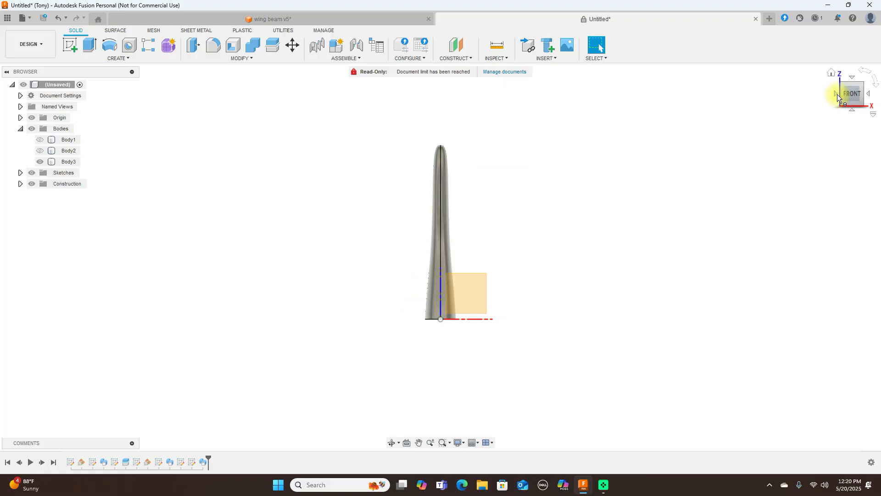
left_click(868, 95)
left_click(40, 139)
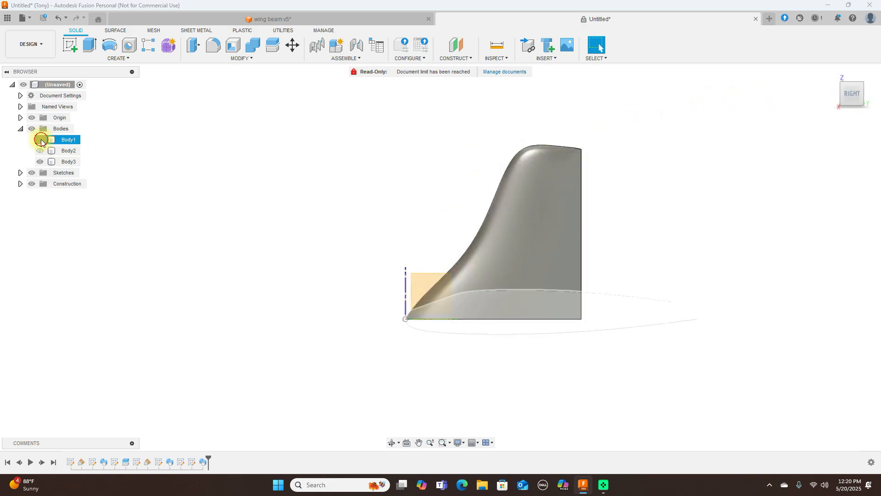
left_click(848, 109)
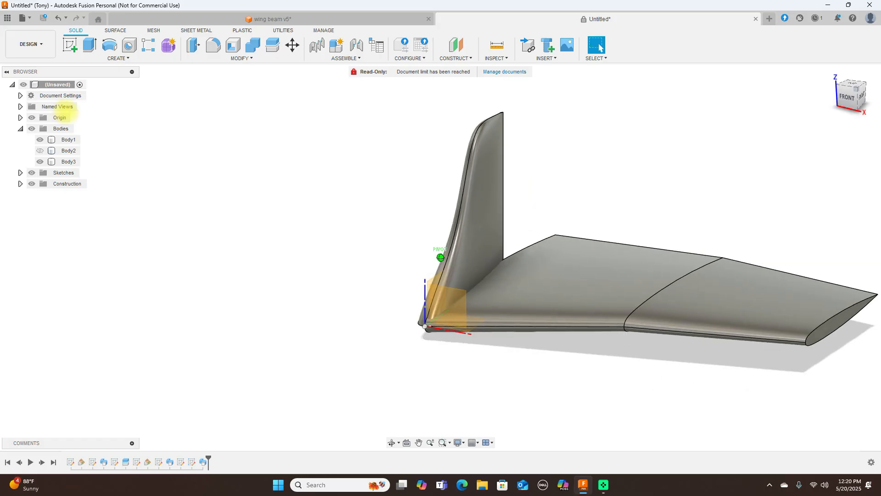
left_click_drag(862, 104, 51, 156)
Step: Hide Body1 and the swept fin body to leave the modelling area empty for a new airfoil
left_click(40, 140)
left_click(40, 151)
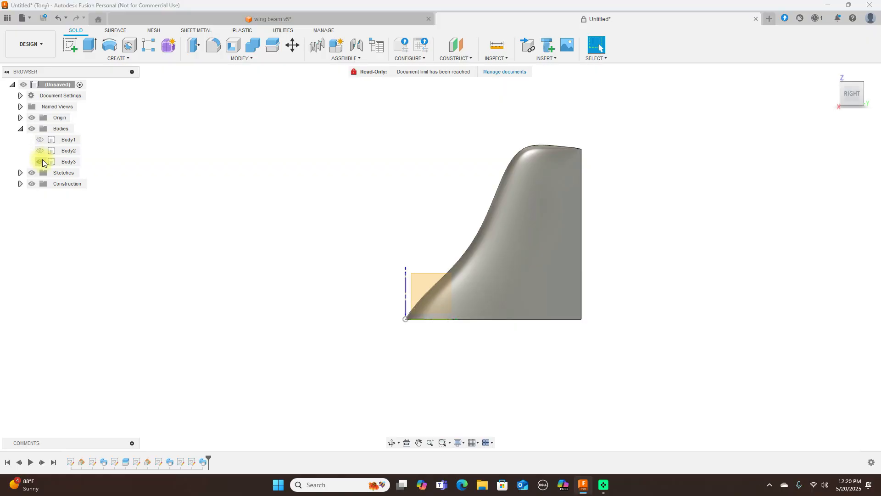
left_click(40, 162)
middle_click_drag(523, 253, 565, 191)
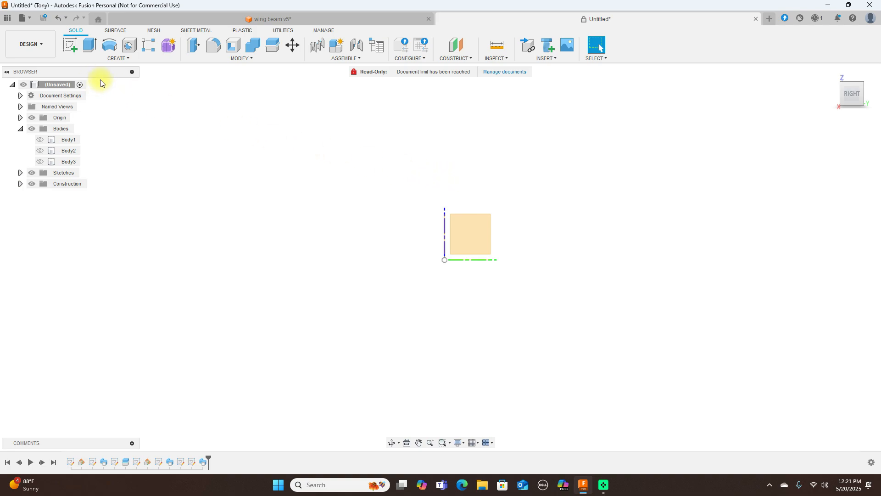
Step: Run the Airfoil_DAT_to_Spline_v2.0 script from the personal scripts
left_click(285, 31)
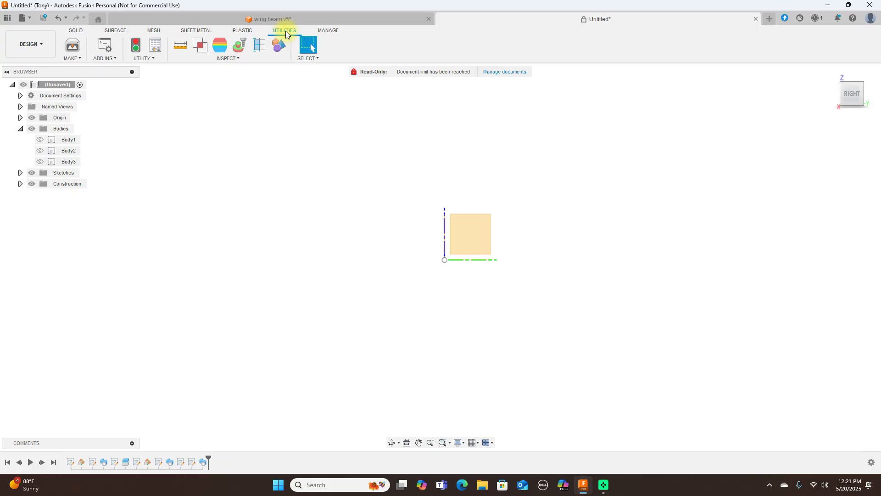
left_click(114, 57)
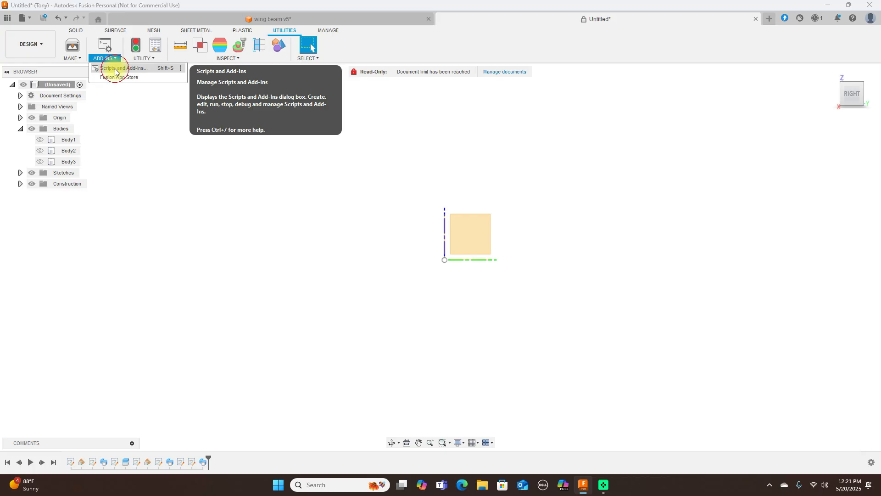
left_click(115, 68)
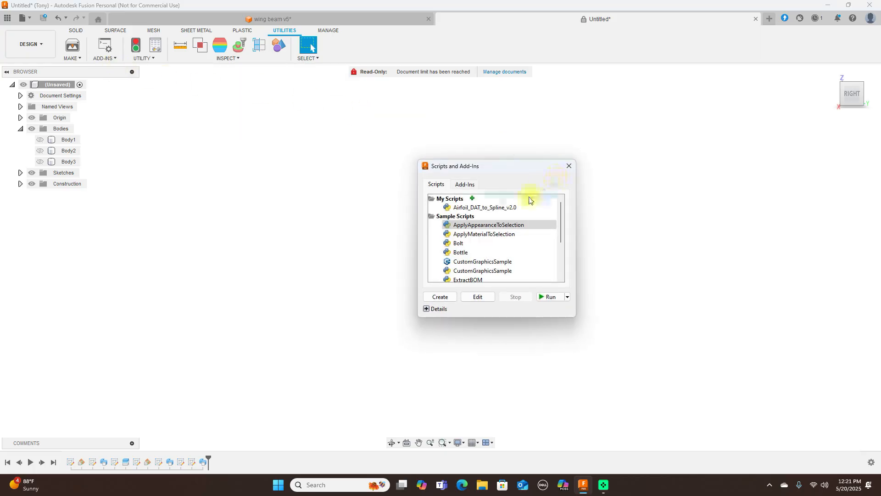
left_click(486, 208)
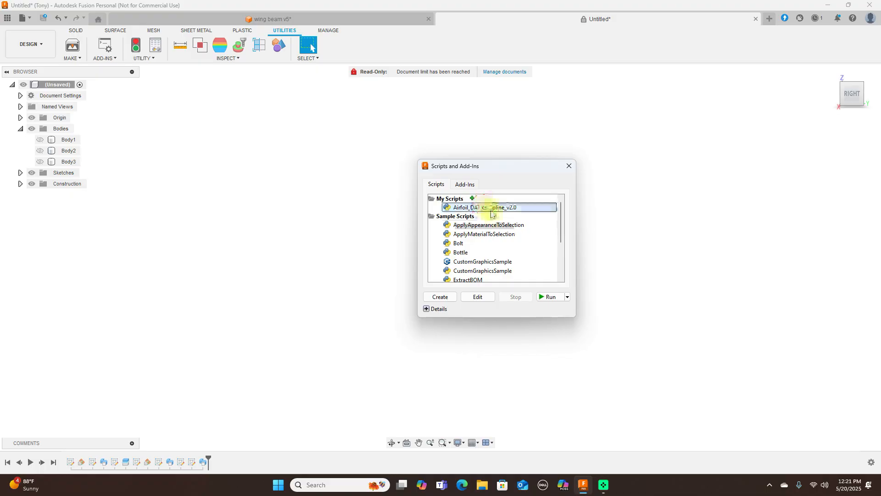
left_click(551, 297)
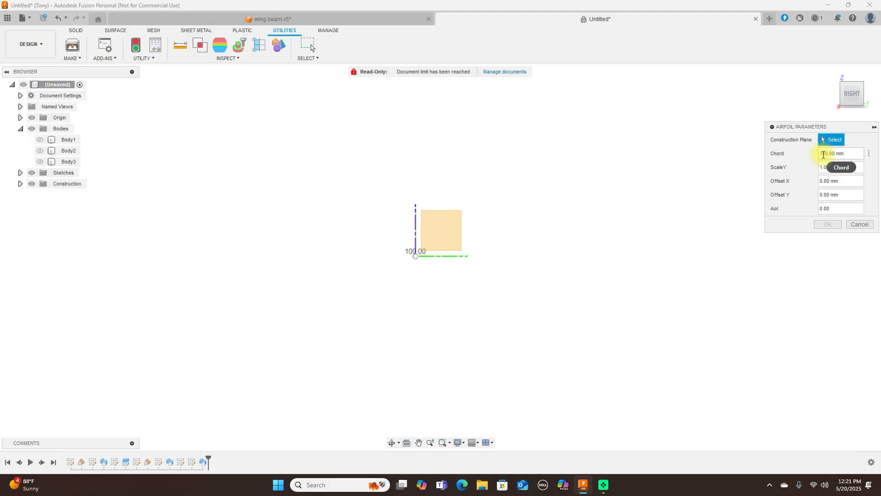
Step: Set the airfoil chord to 200 mm and use the YZ plane as its construction plane
key("BackSpace")
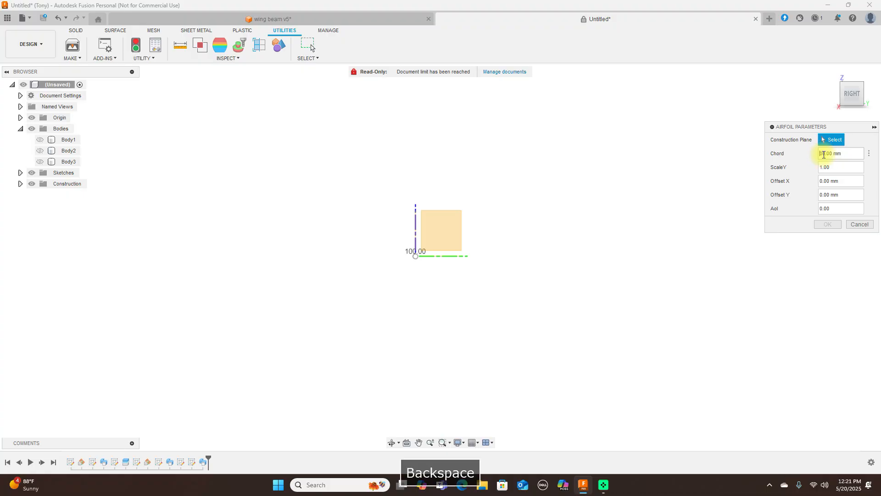
type("2")
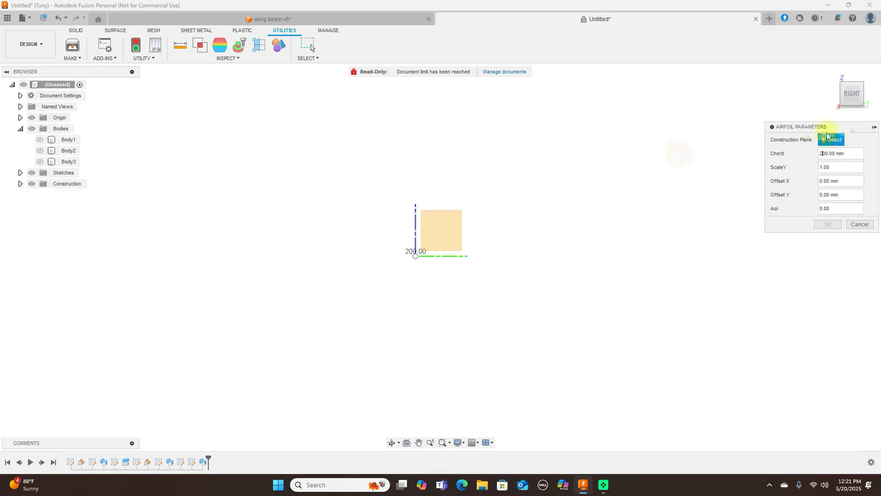
left_click(443, 222)
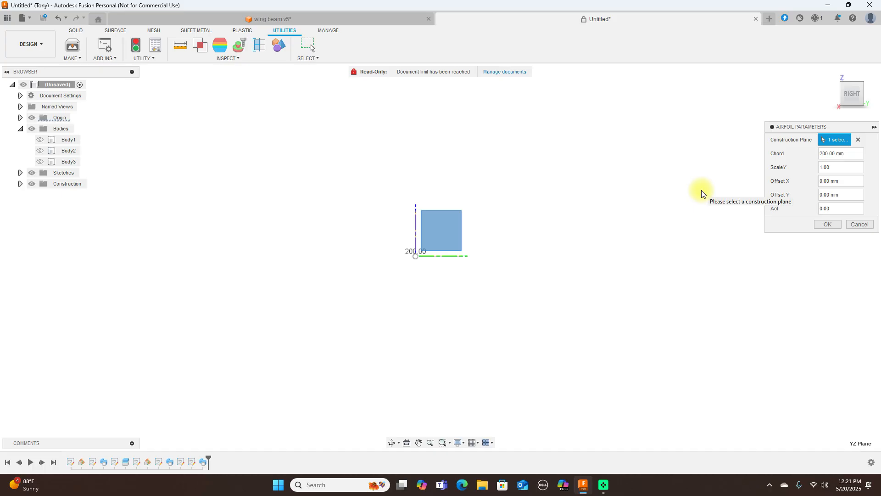
left_click(828, 223)
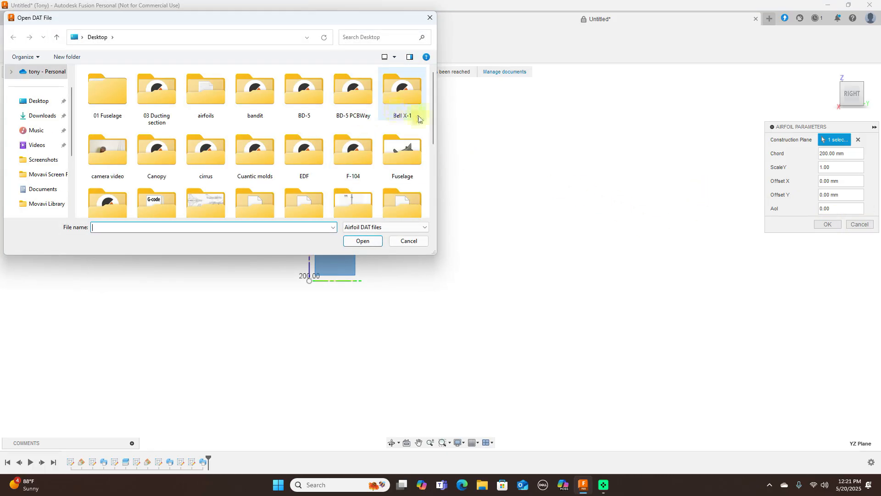
Step: Import the seligdatfilebandit airfoil DAT file from the Desktop
scroll(432, 126, "down", 3)
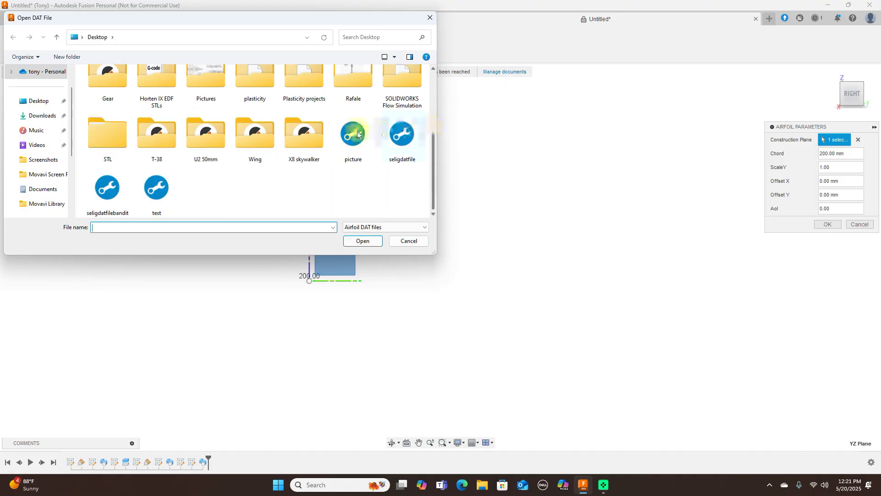
left_click(113, 189)
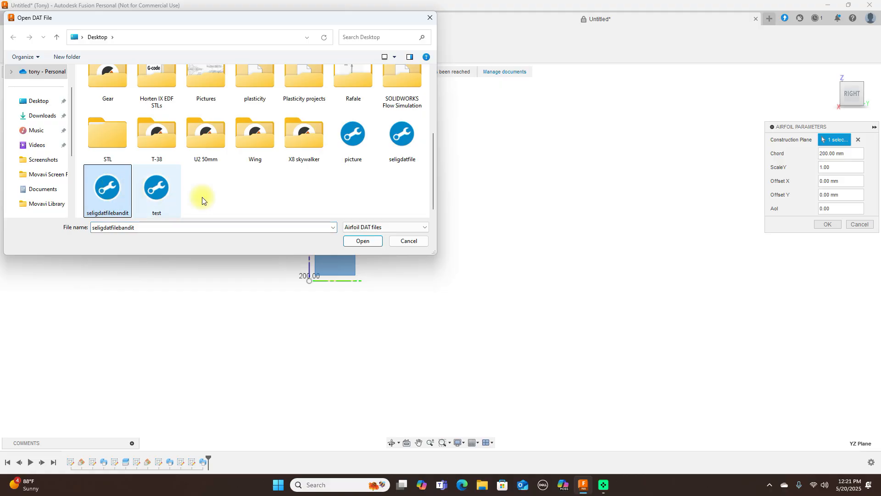
left_click(363, 241)
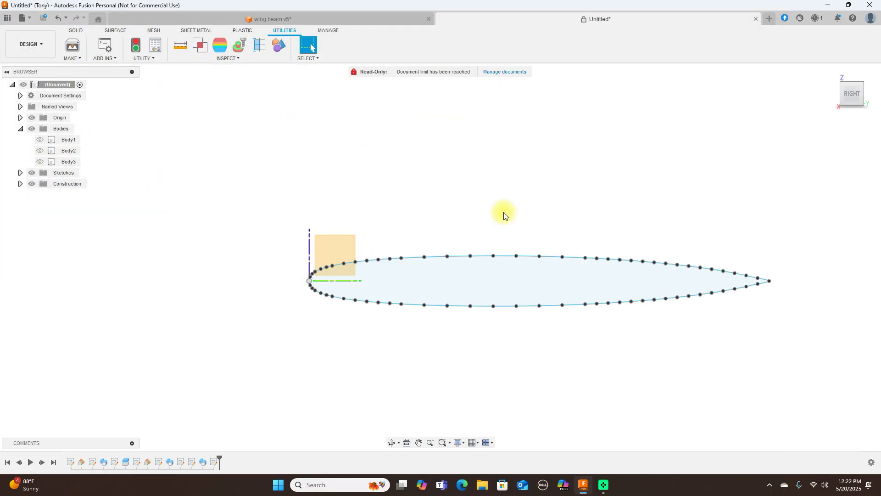
scroll(504, 215, "up", 1)
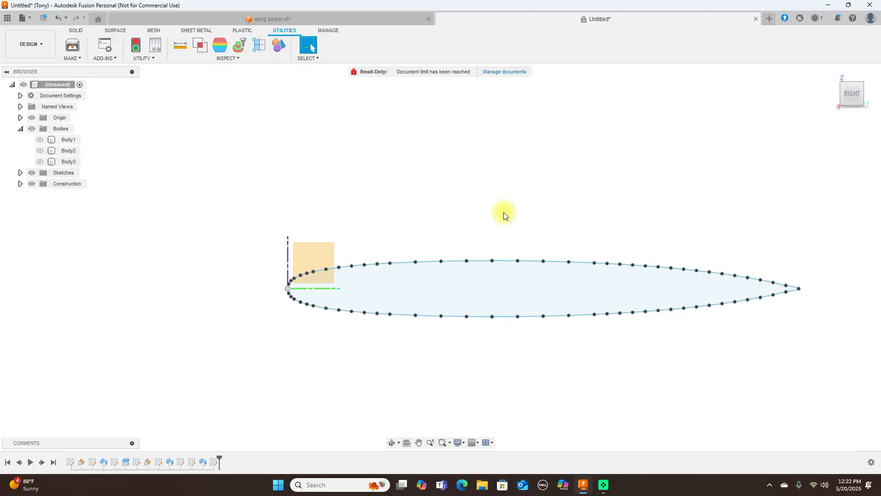
scroll(503, 216, "down", 1)
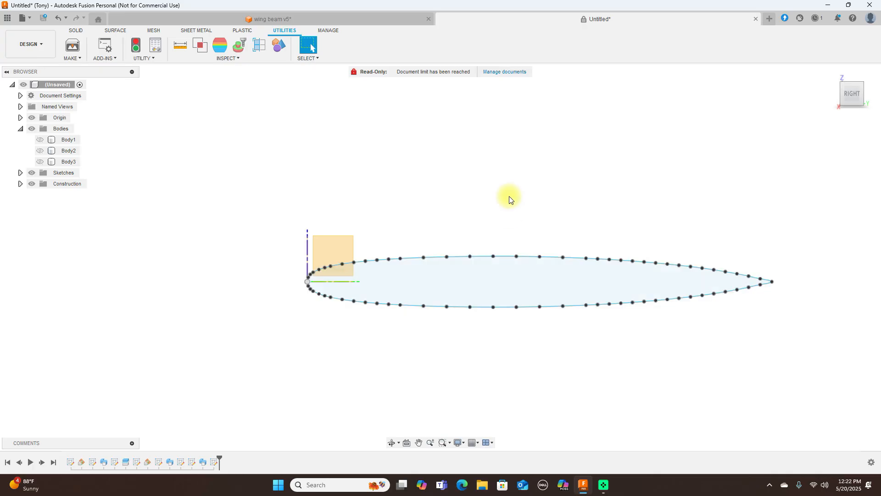
Step: Identify the imported airfoil sketch among the design's sketches by toggling its visibility off and back on
left_click(20, 173)
left_click(40, 261)
left_click(40, 261)
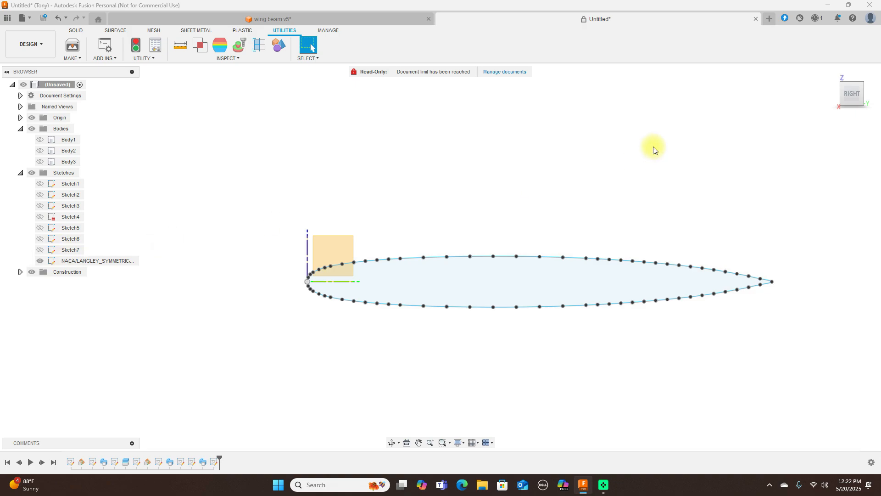
scroll(668, 128, "down", 2)
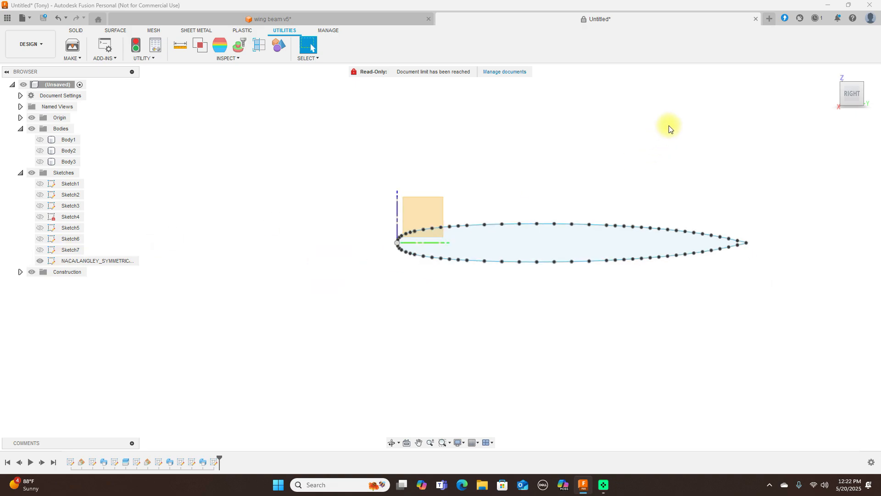
scroll(668, 127, "up", 1)
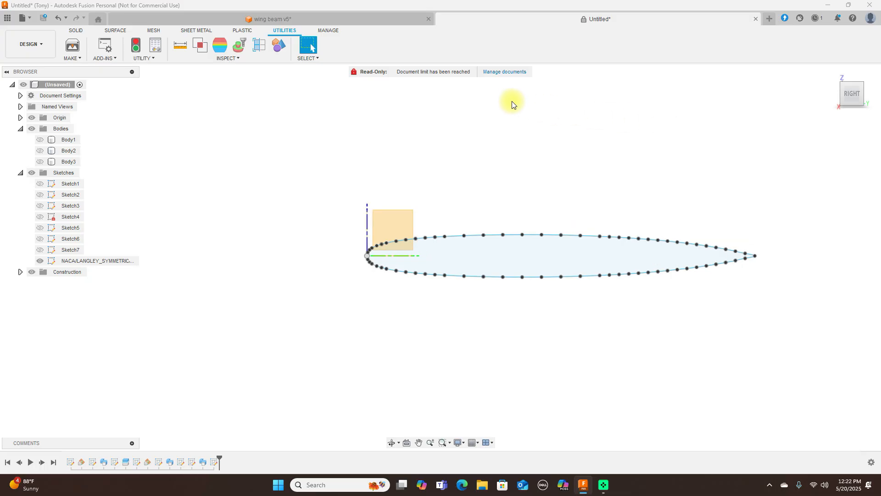
Step: Extrude the imported airfoil profile about 90 mm to one side as a new body, and check it from an angle and from the right
key("e")
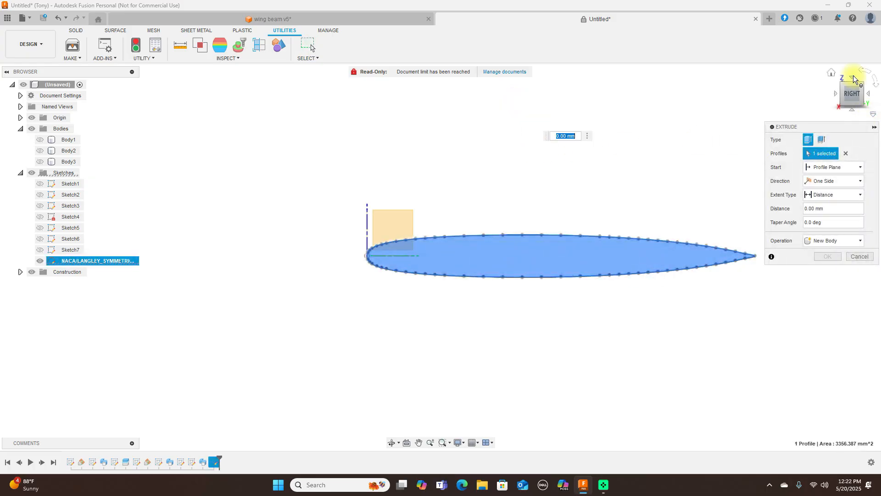
left_click(853, 79)
left_click_drag(561, 265, 560, 367)
scroll(559, 157, "down", 3)
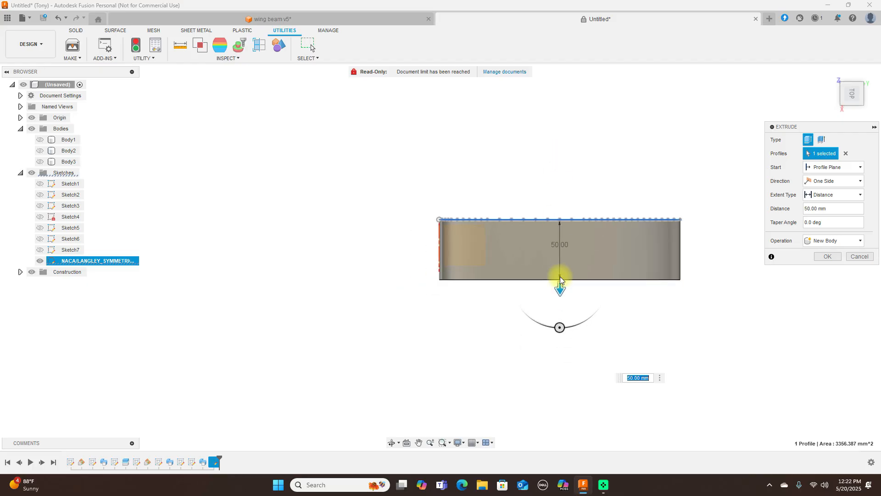
left_click_drag(559, 290, 560, 339)
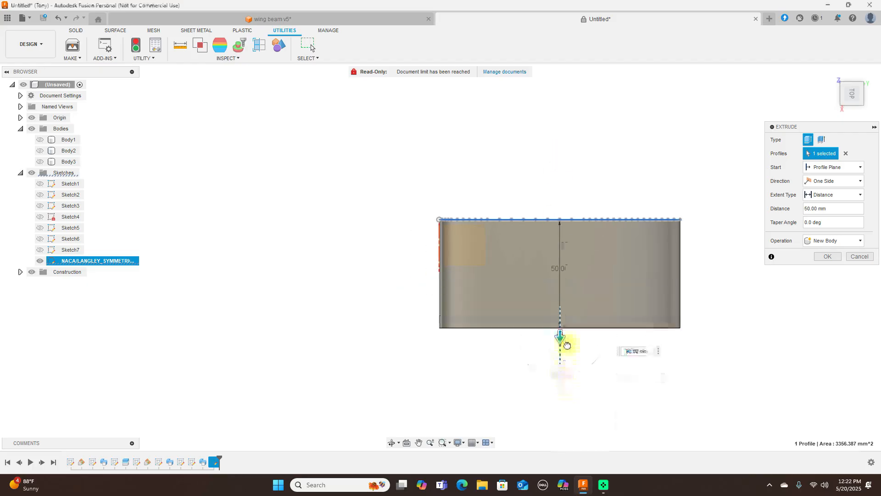
left_click(832, 256)
left_click(854, 111)
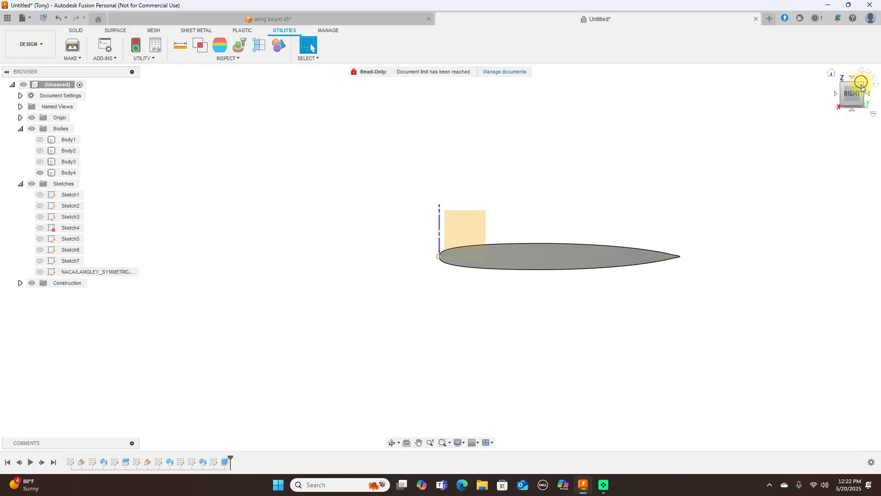
mouse_move(862, 86)
left_mouse_down()
mouse_move(840, 112)
mouse_move(675, 103)
mouse_move(862, 87)
left_mouse_up()
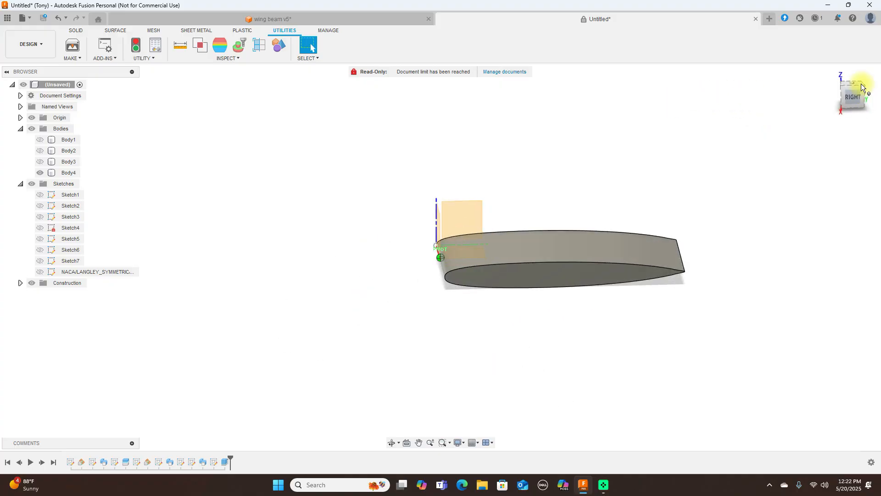
left_click(847, 106)
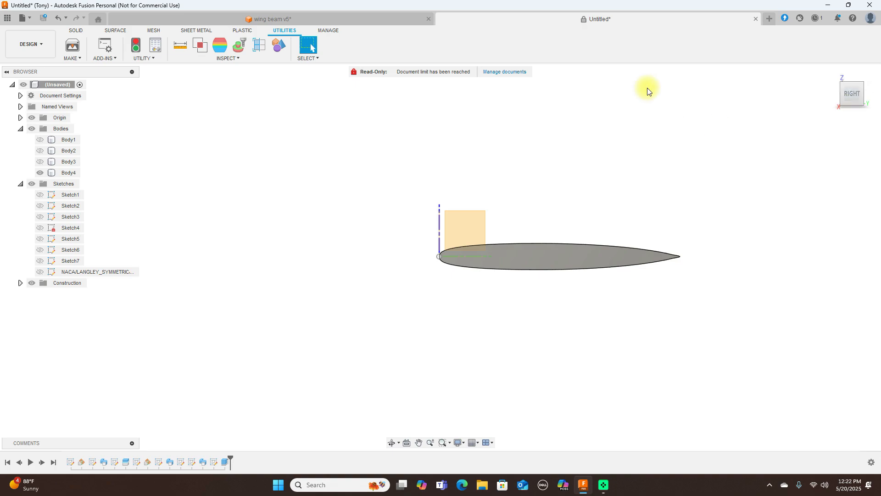
Step: Display the imported airfoil sketch without the bodies and examine its spline and fit points up close around the trailing edge
left_click(40, 271)
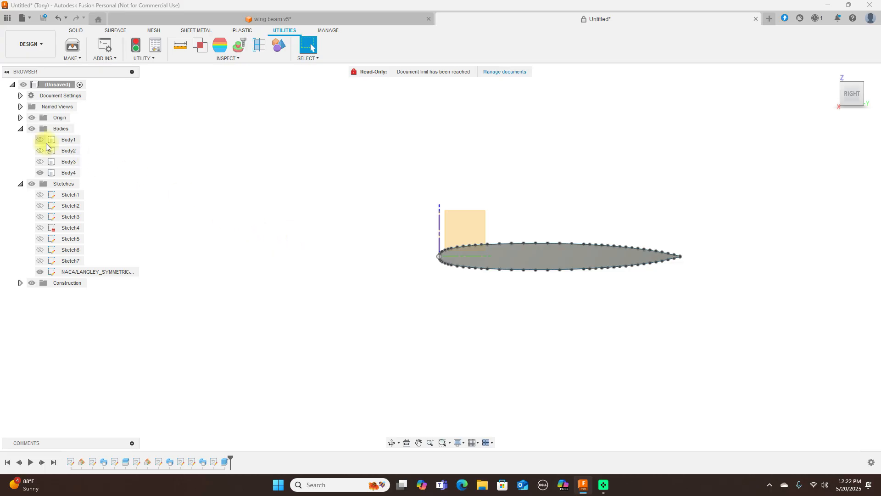
left_click(31, 128)
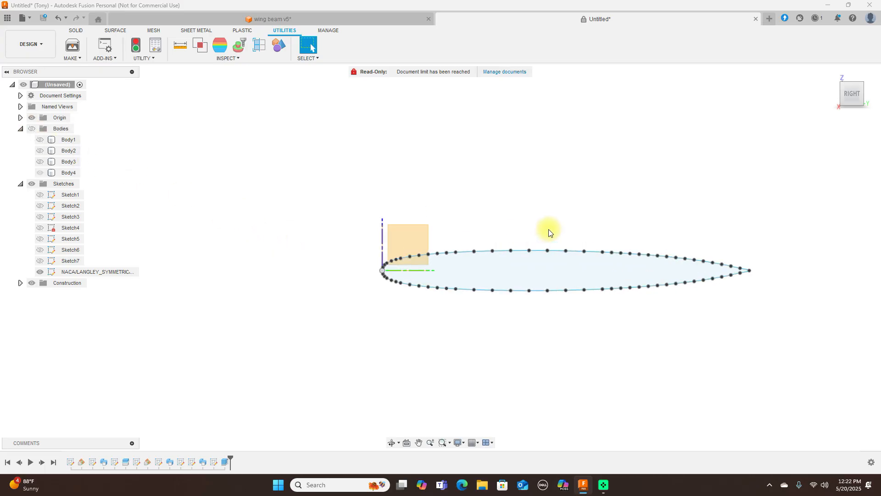
scroll(559, 214, "up", 3)
left_click(477, 289)
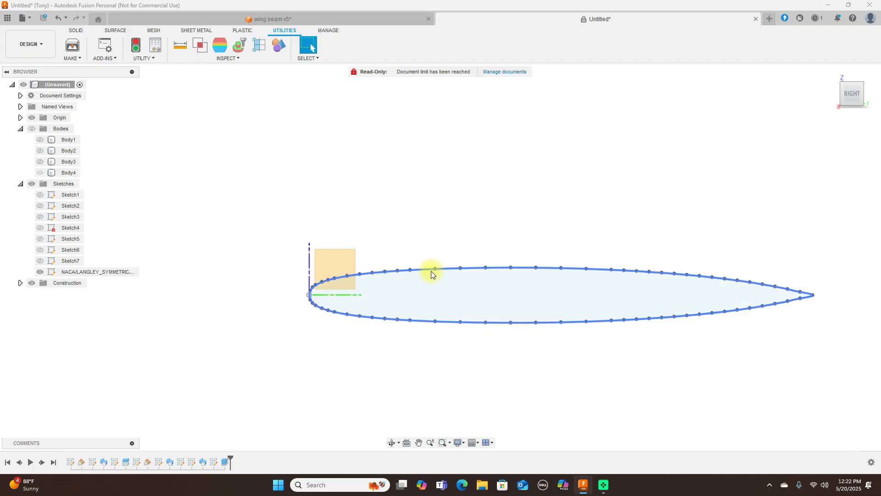
scroll(661, 147, "up", 2)
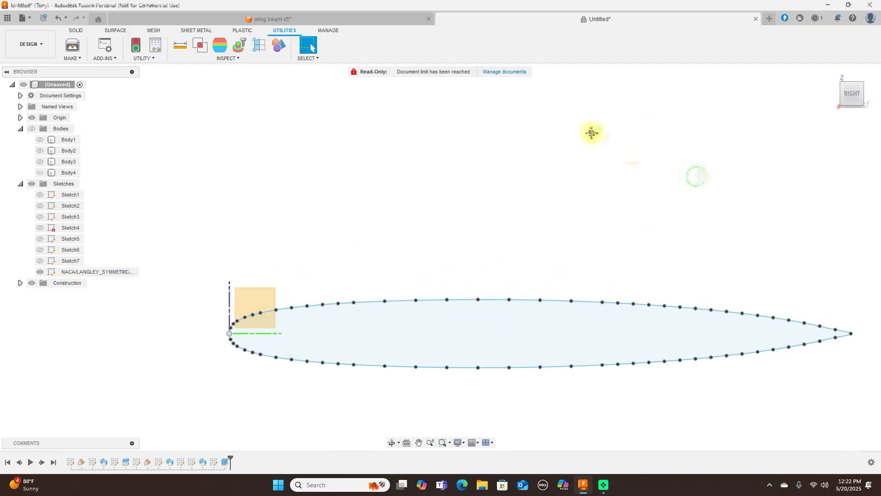
middle_click_drag(599, 137, 617, 137)
scroll(643, 164, "up", 5)
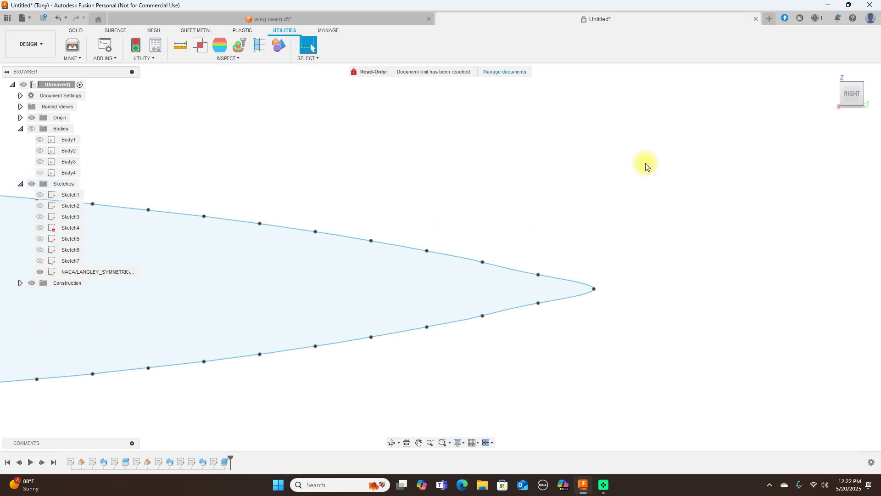
scroll(592, 297, "up", 5)
left_click(592, 272)
left_click(592, 271)
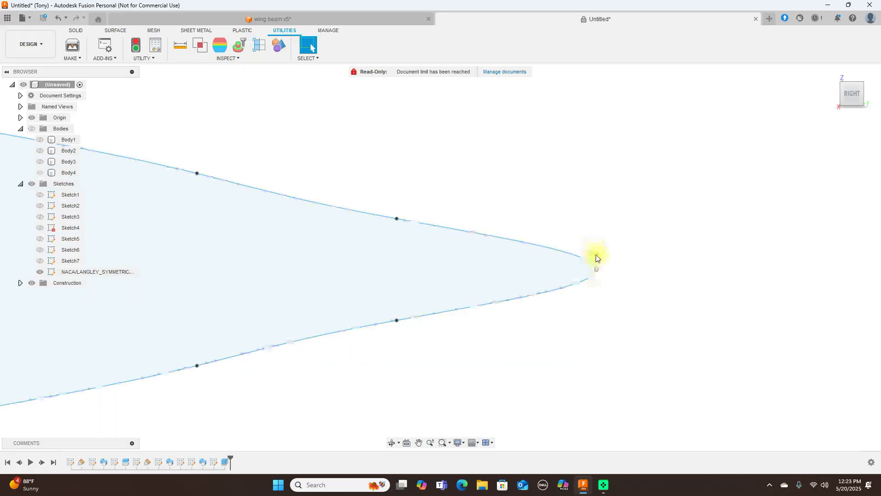
scroll(647, 297, "down", 5)
scroll(654, 290, "down", 5)
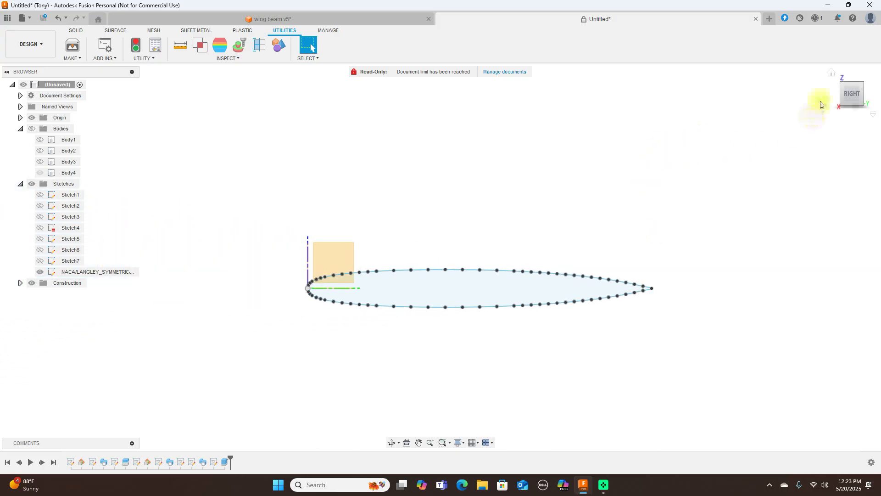
left_click(842, 86)
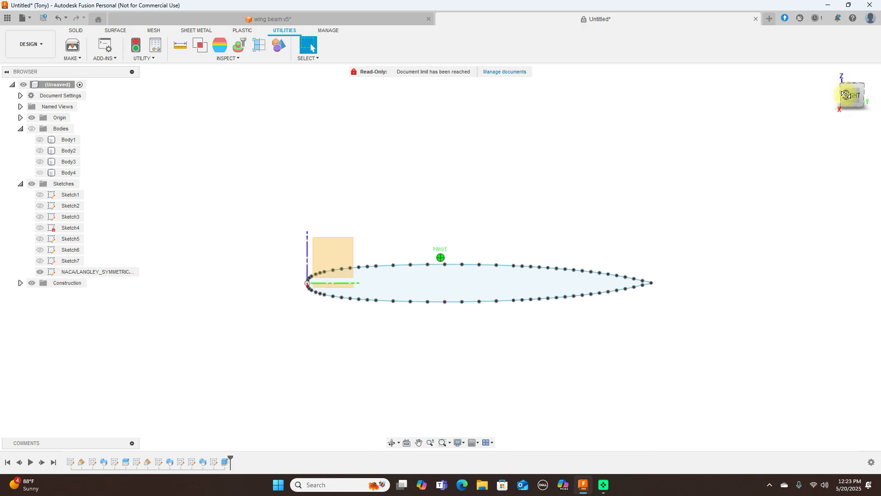
left_click(75, 31)
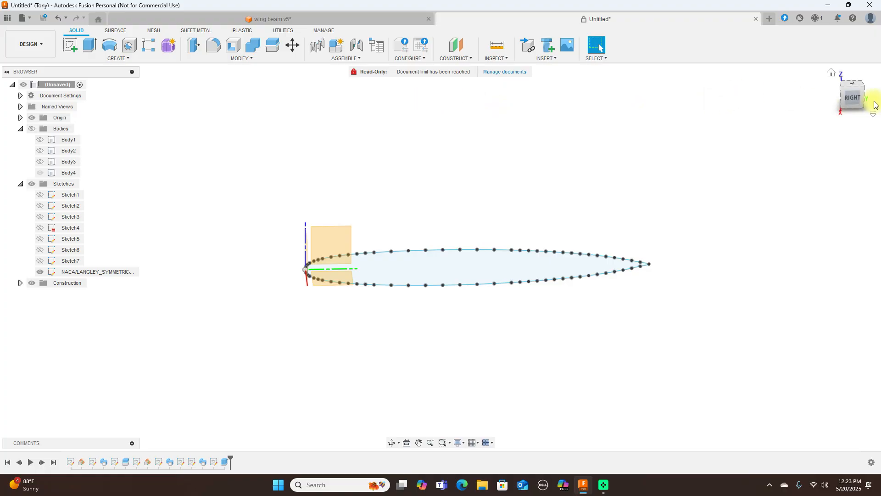
left_click(845, 102)
left_click_drag(14, 76, 852, 93)
left_click(852, 94)
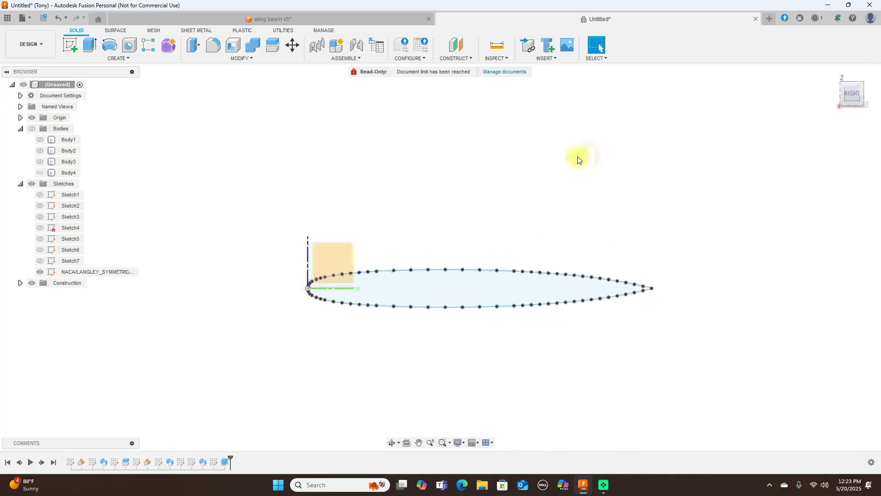
left_click(502, 270)
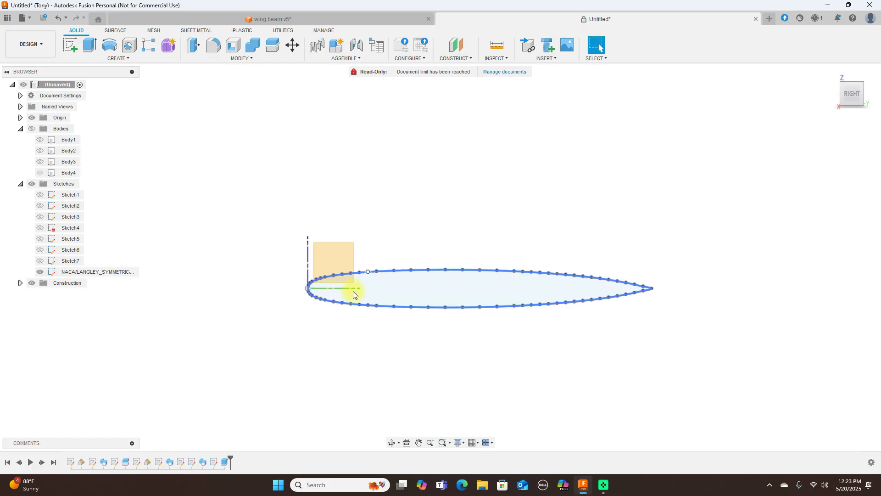
Step: Hide the sketches and show the extruded airfoil body again
left_click(31, 184)
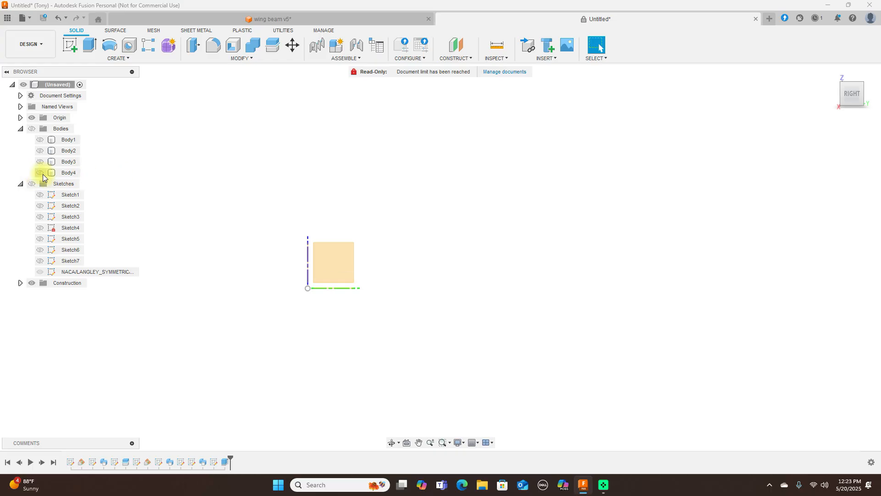
left_click(30, 121)
left_click(32, 128)
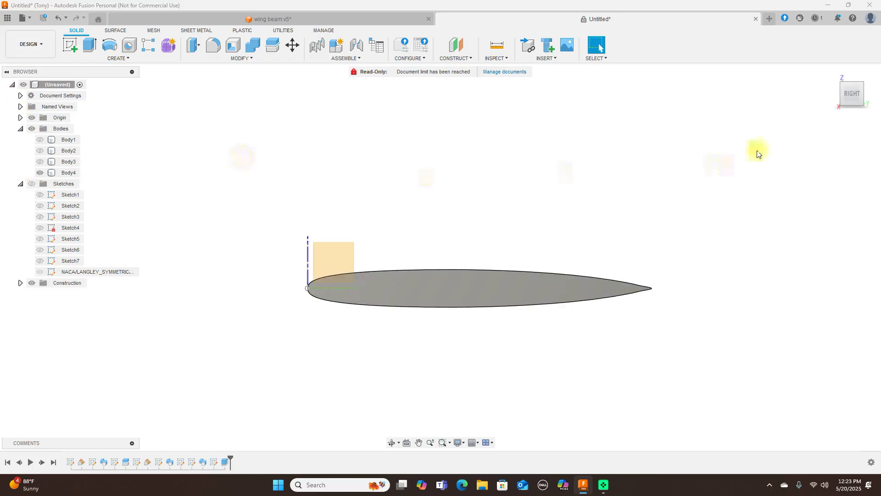
Step: Create a sketch on the outer end face of the extruded airfoil body and project the face's outline into it
left_click_drag(844, 84, 865, 97)
left_click(612, 303)
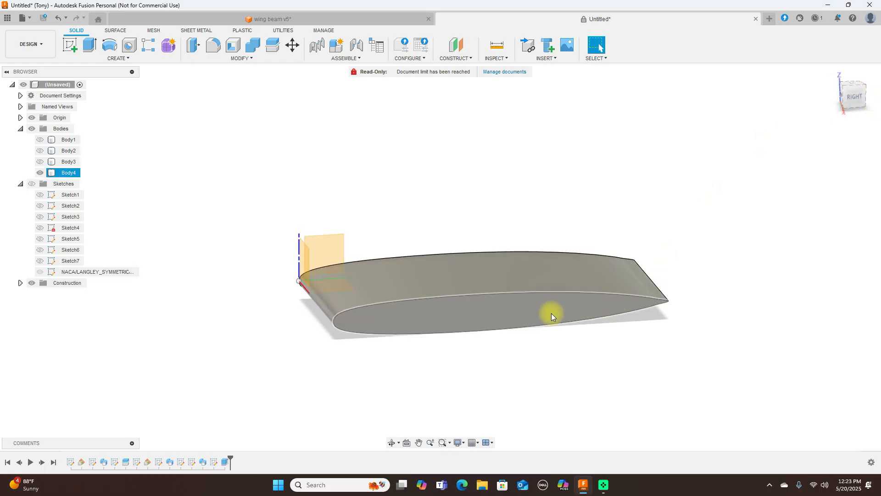
left_click(469, 321)
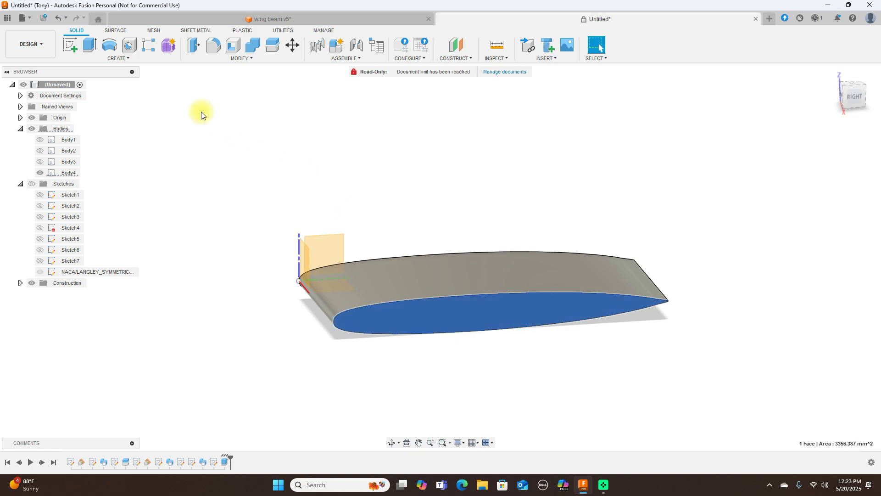
left_click(73, 48)
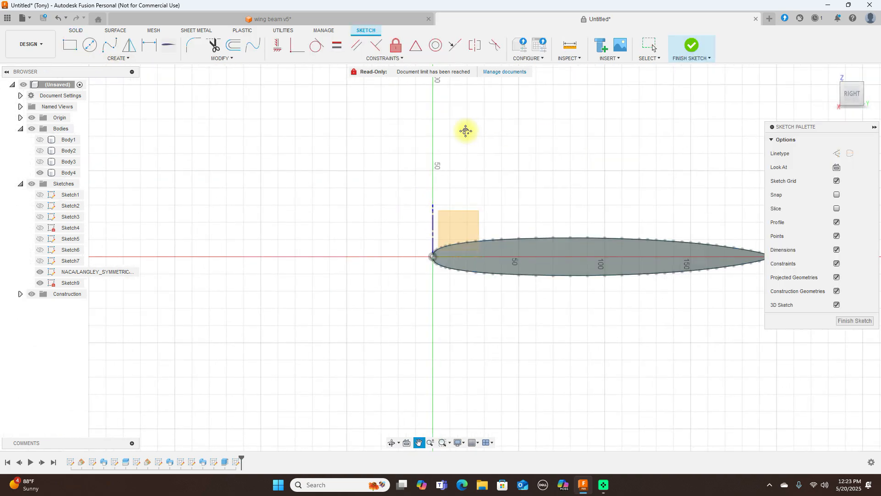
key("p")
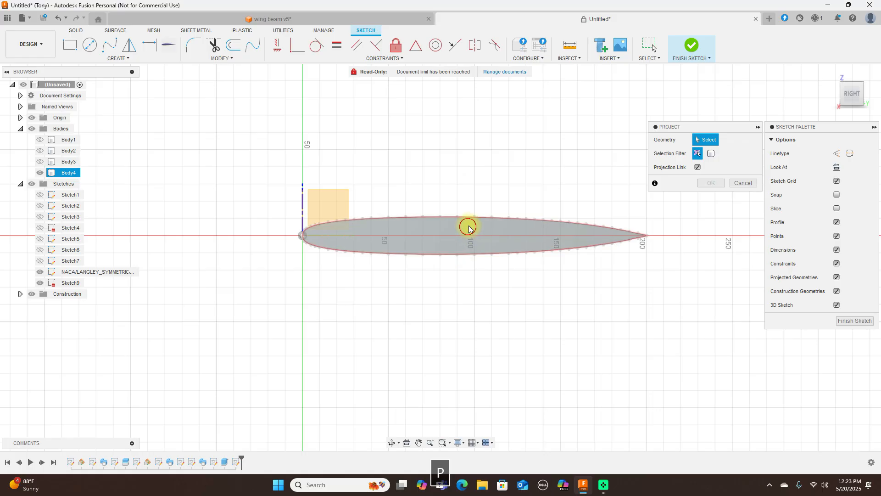
left_click(468, 227)
left_click(710, 182)
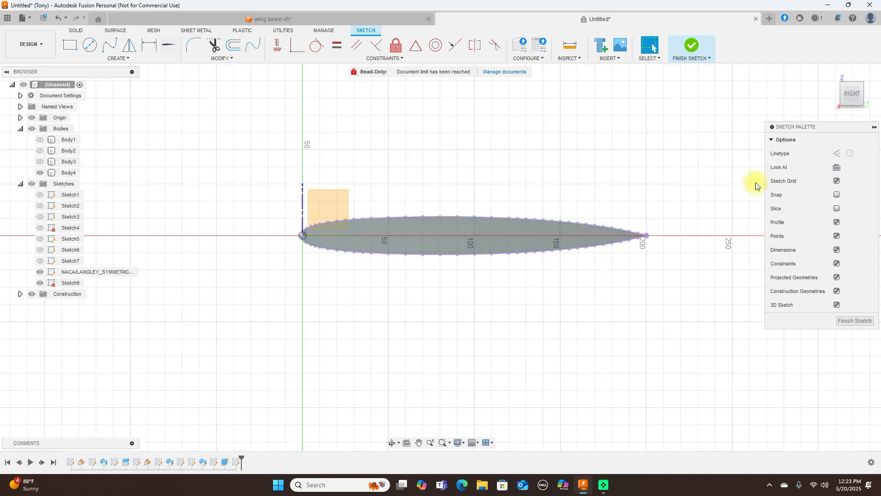
left_click(854, 321)
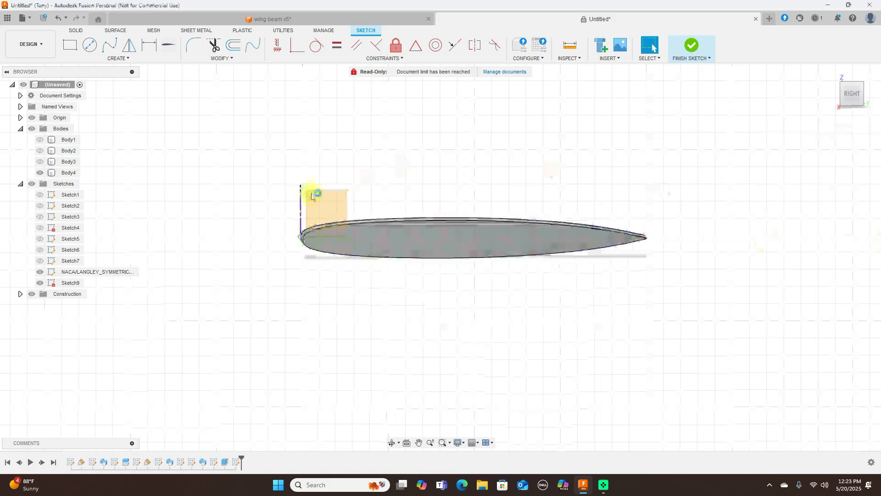
Step: Hide the bodies and the imported airfoil sketch so that only the projected airfoil outline is shown
left_click(31, 128)
left_click(32, 184)
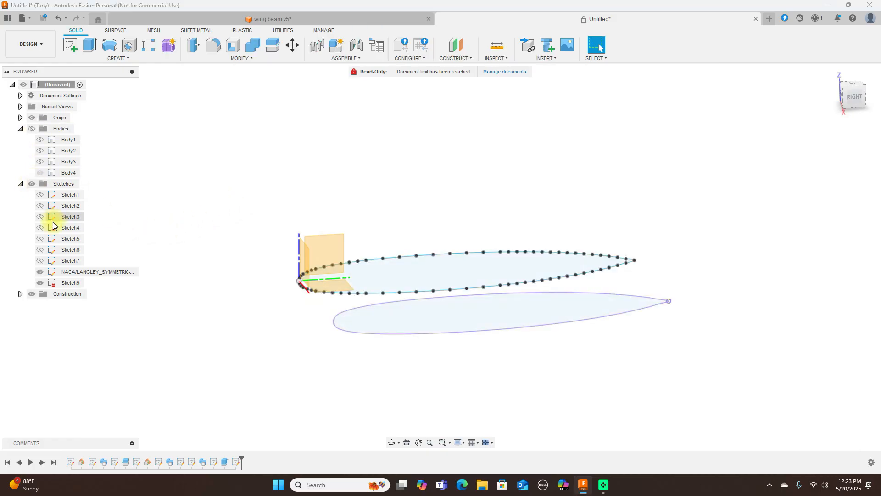
left_click(40, 272)
left_click(480, 295)
left_click(648, 167)
Step: View the projected airfoil outline squarely from the right and capture a screenshot of it
left_click(855, 98)
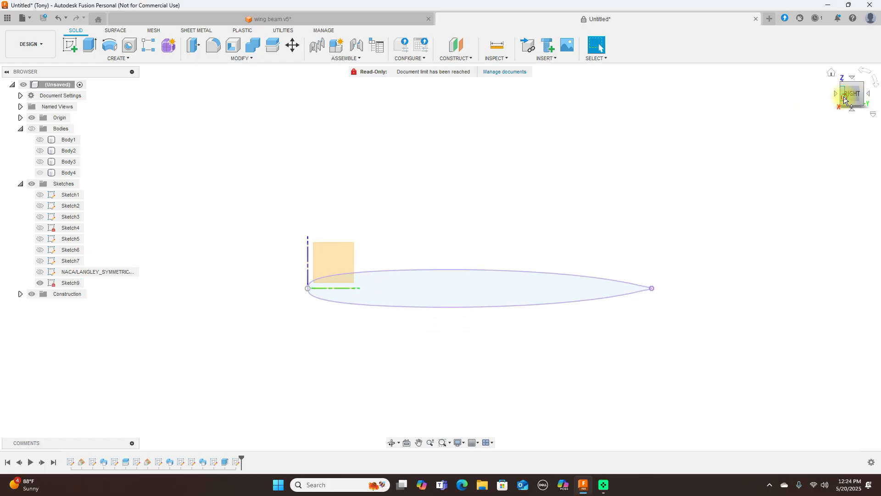
left_click(844, 100)
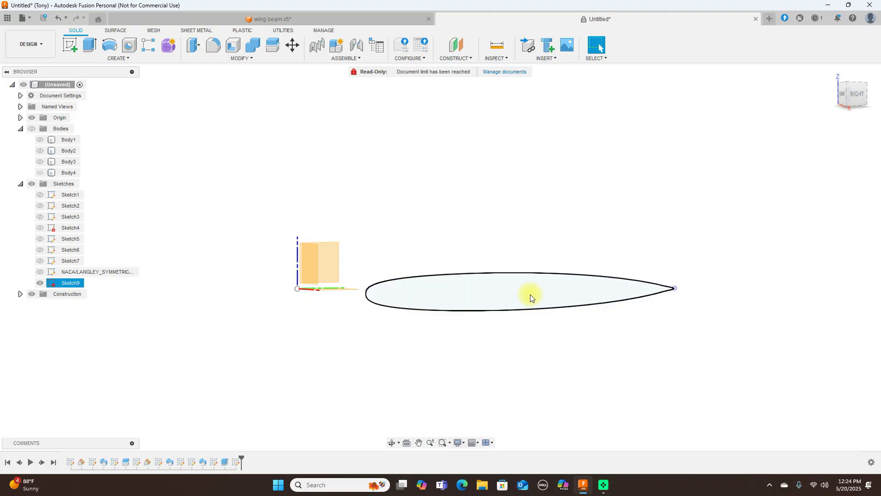
left_click(861, 96)
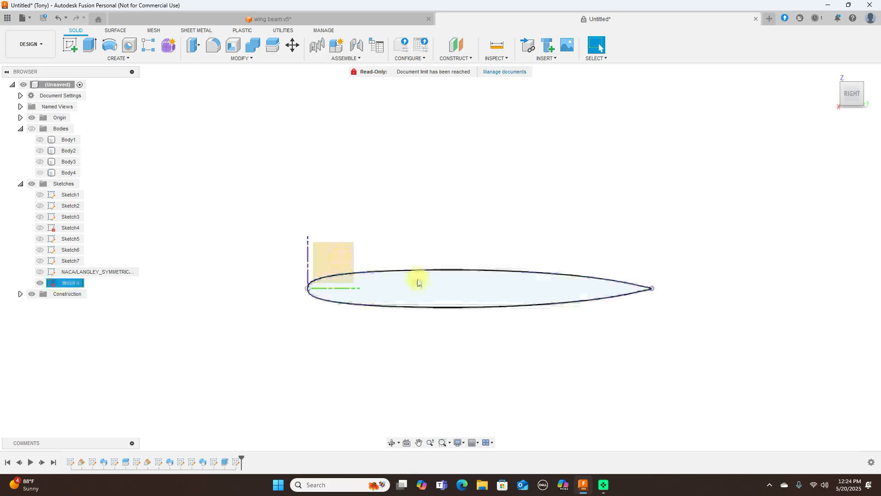
scroll(612, 168, "up", 1)
scroll(601, 179, "down", 1)
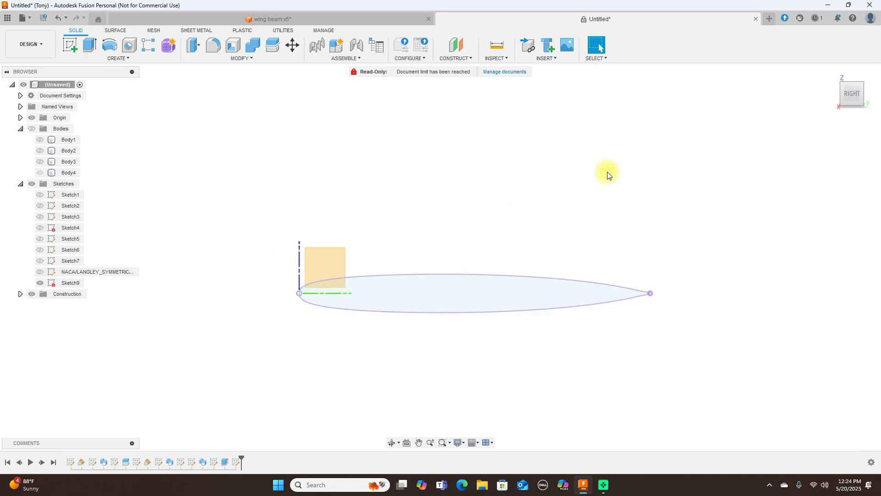
key("Print")
Step: Hide the projected airfoil sketch and insert Screenshot (913) from the Screenshots folder as a canvas on the YZ plane
left_click(40, 283)
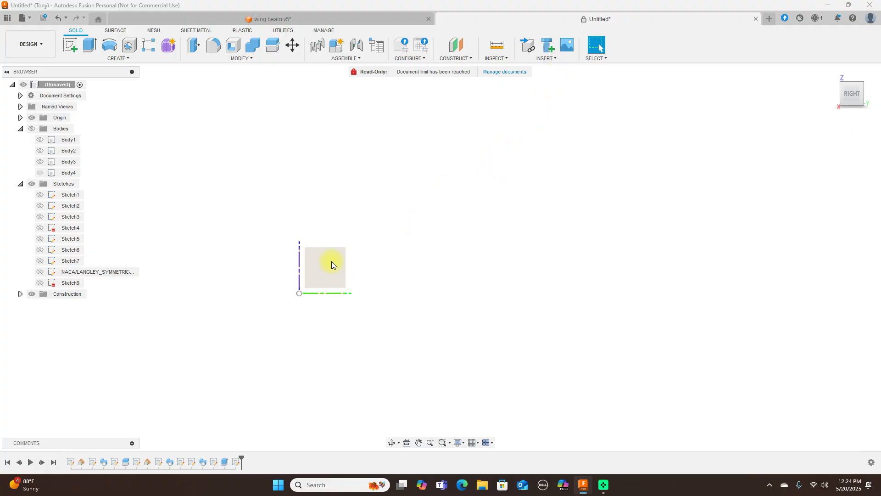
left_click(558, 58)
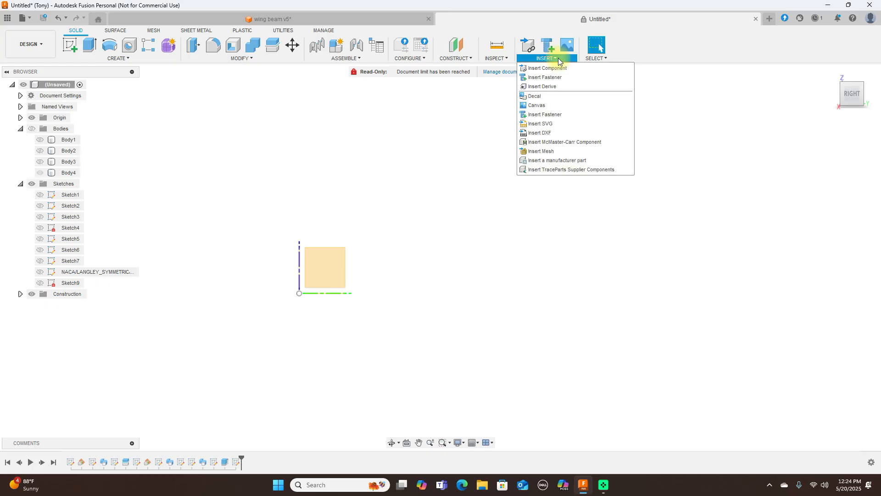
left_click(555, 107)
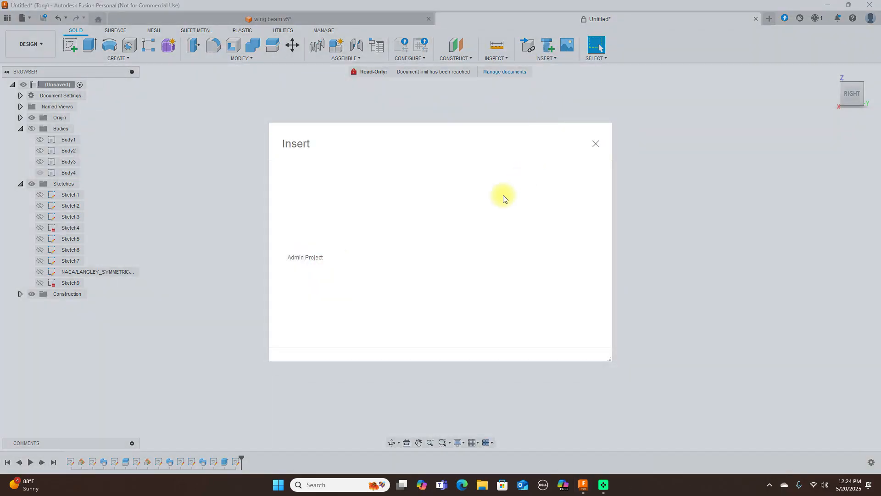
left_click(345, 332)
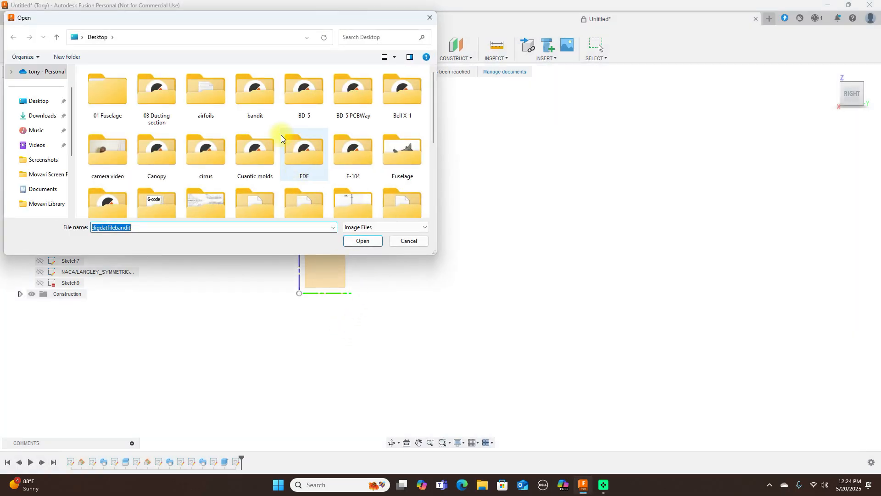
left_click(44, 159)
left_click_drag(434, 87, 423, 222)
left_click(353, 173)
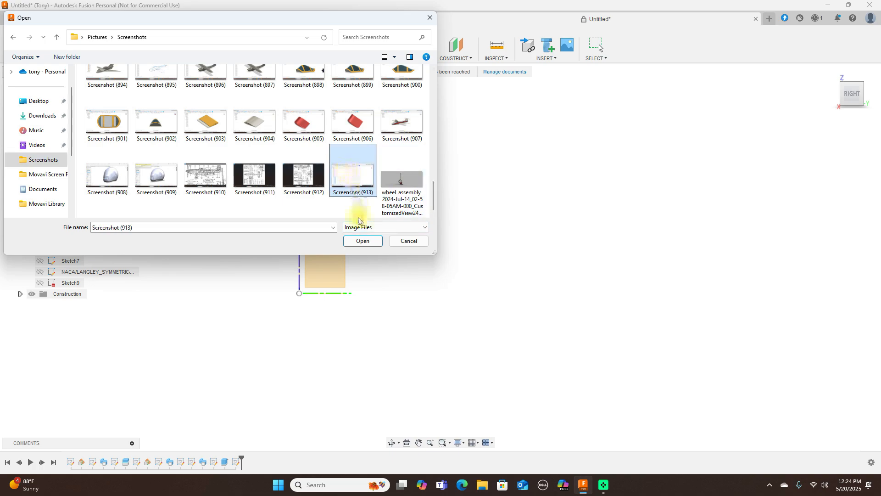
left_click(362, 241)
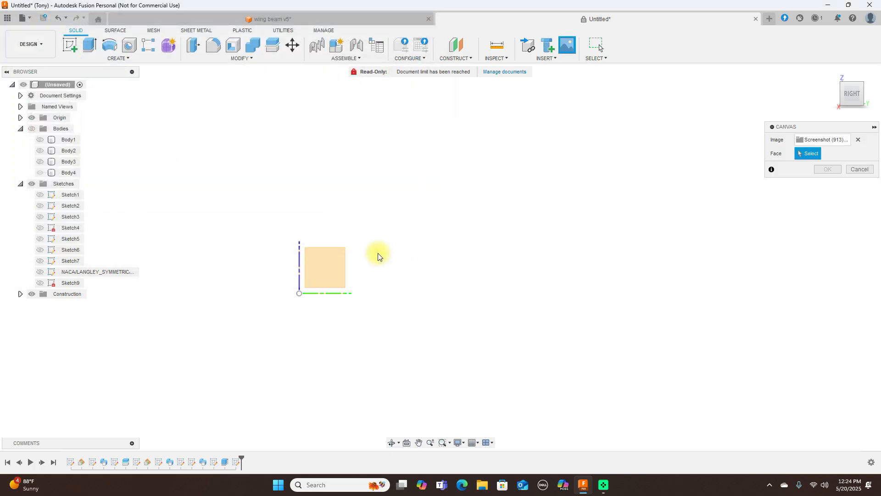
left_click(331, 270)
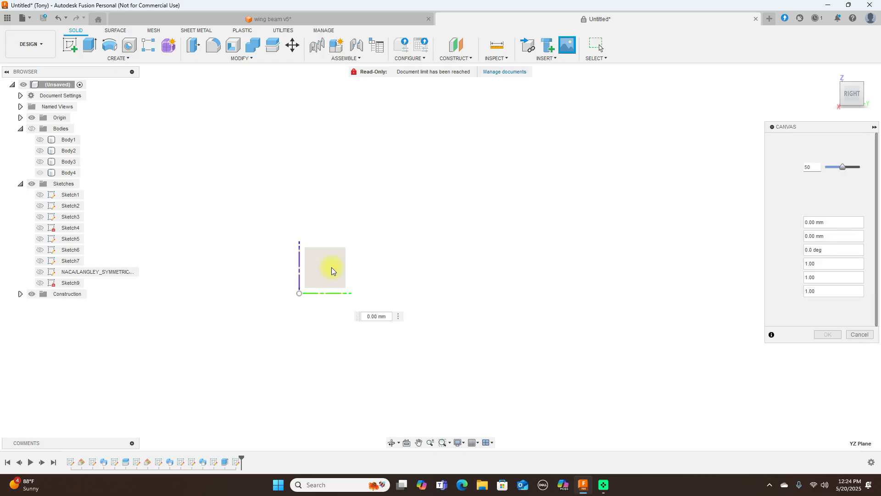
Step: Enlarge the airfoil canvas uniformly to a plane scale of about 22.682 and finish placing it
left_click_drag(320, 273, 520, 167)
left_click_drag(319, 271, 398, 222)
middle_click_drag(393, 266, 525, 210)
mouse_move(451, 215)
left_mouse_down()
mouse_move(470, 201)
mouse_move(450, 212)
mouse_move(453, 205)
left_mouse_up()
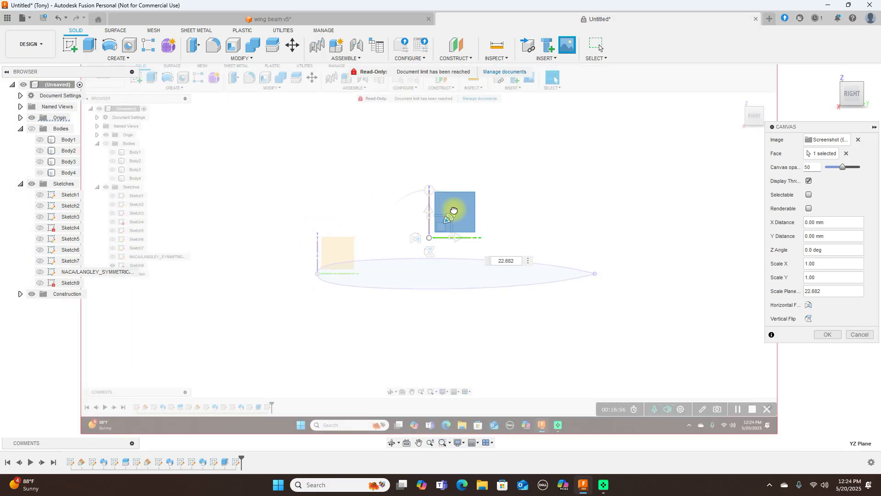
left_click(826, 335)
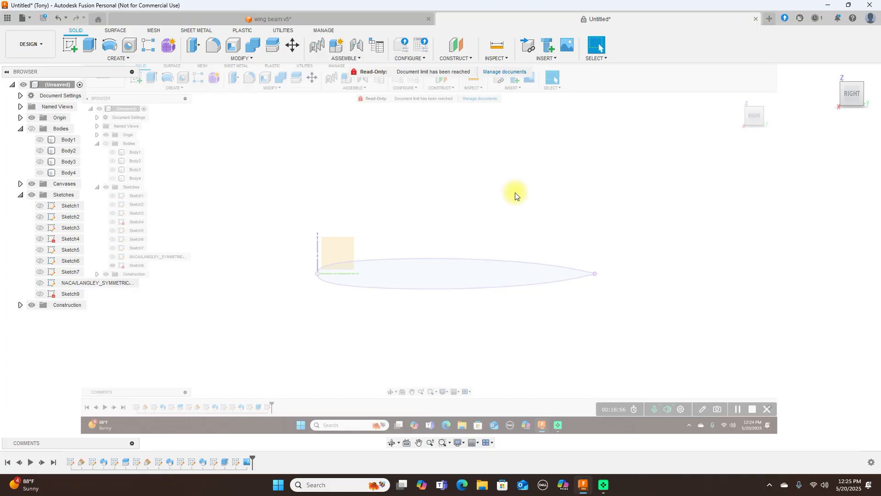
Step: Start a new sketch on the YZ plane over the airfoil canvas, with the airfoil image filling the view
left_click(70, 48)
left_click(411, 259)
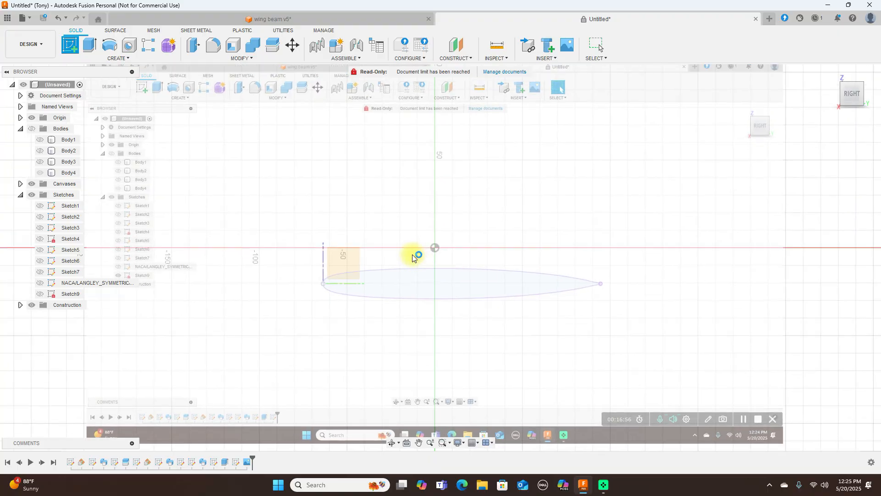
middle_click_drag(506, 293, 501, 189)
scroll(501, 187, "up", 2)
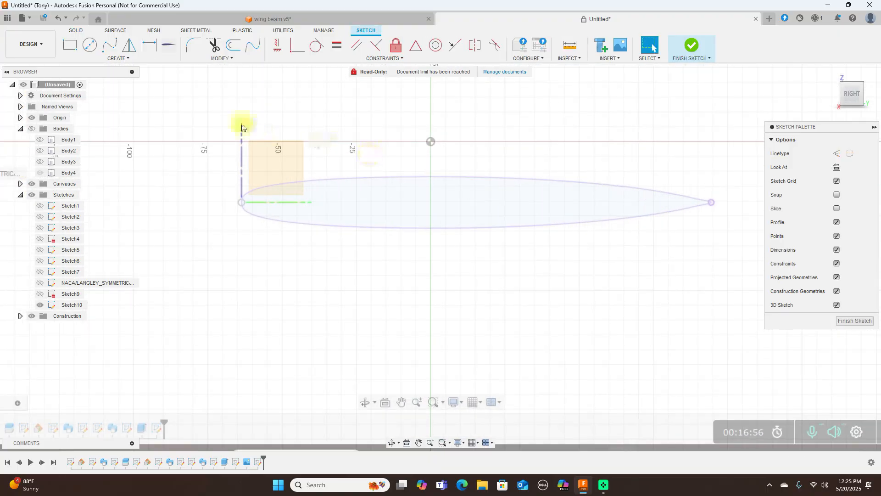
Step: Trace the upper airfoil outline with a fit point spline of five points from the leading edge to the trailing edge
left_click(110, 45)
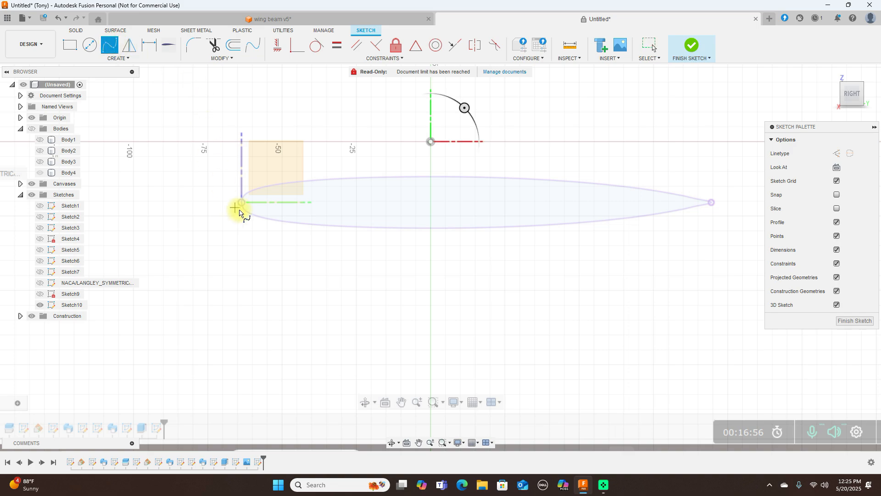
scroll(240, 204, "up", 2)
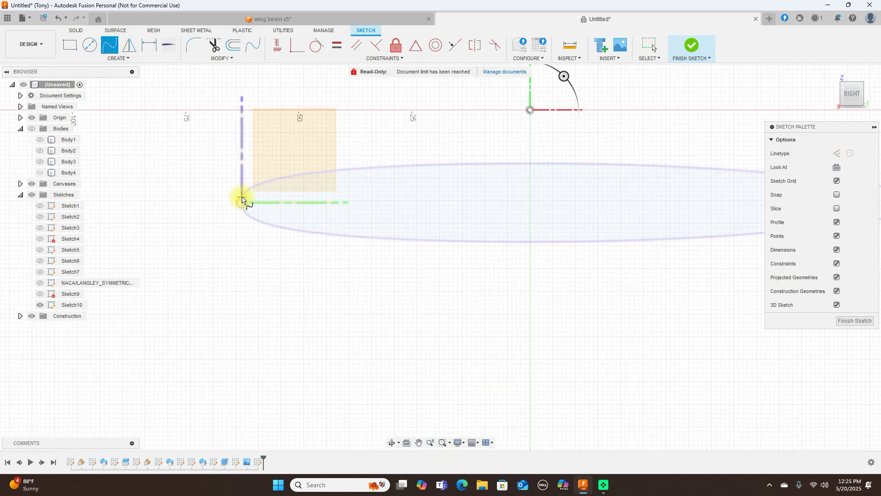
left_click(242, 203)
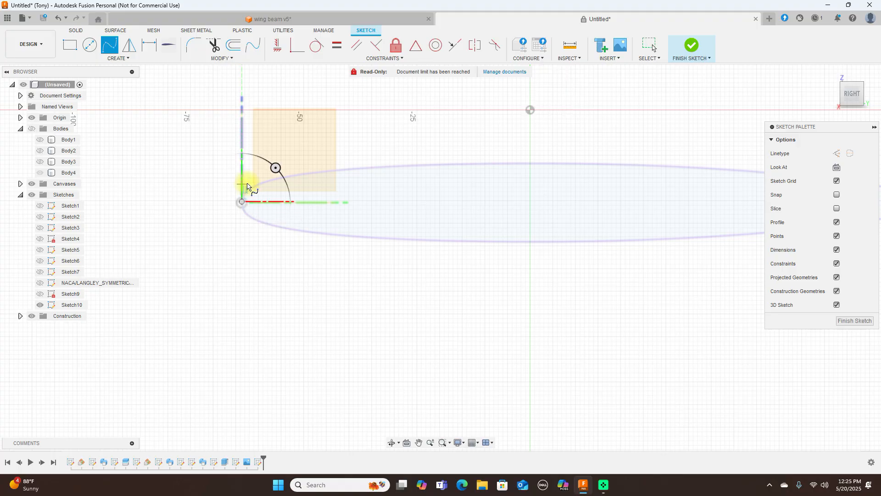
left_click(256, 184)
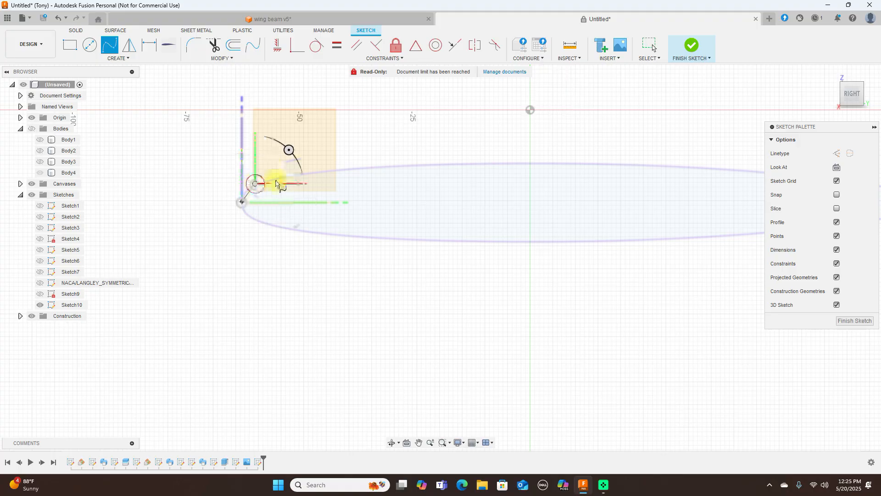
left_click(530, 164)
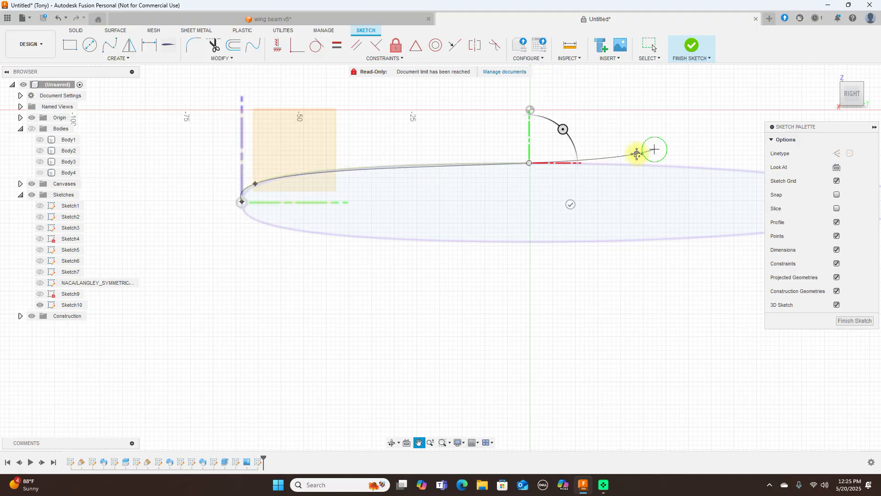
middle_click_drag(635, 152, 564, 157)
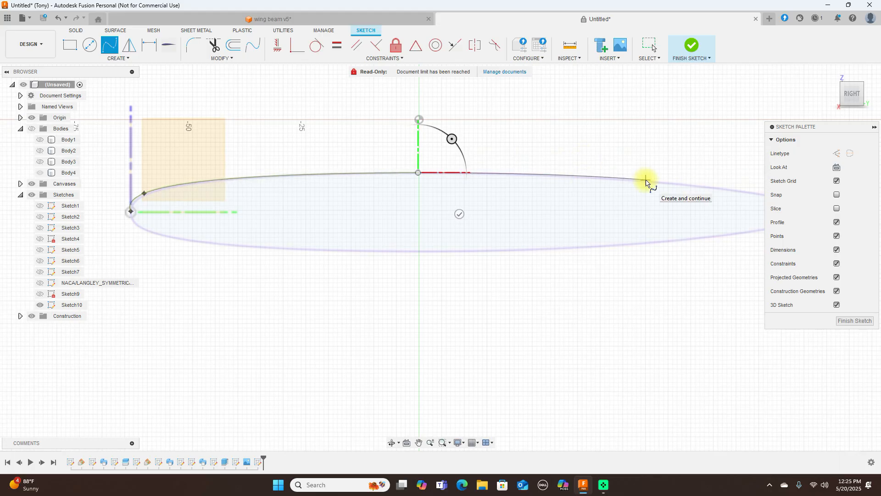
left_click(646, 180)
middle_click_drag(649, 177, 429, 173)
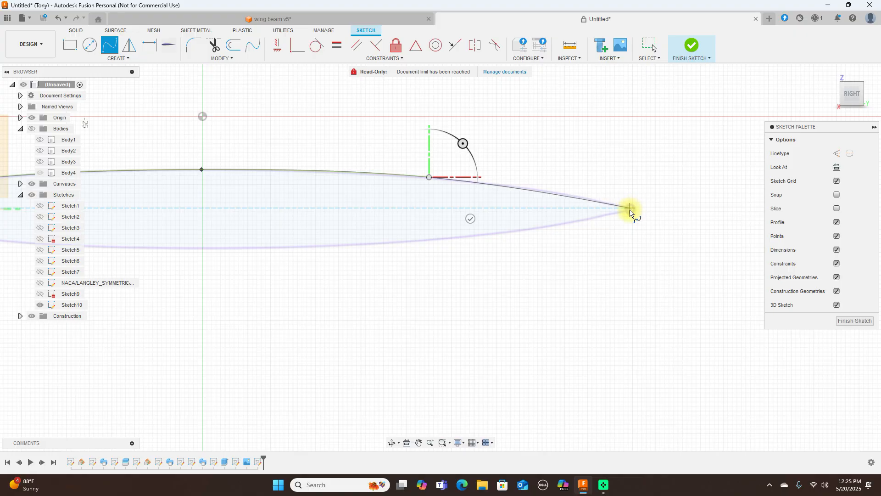
left_click(630, 209)
right_click(629, 211)
left_click(658, 197)
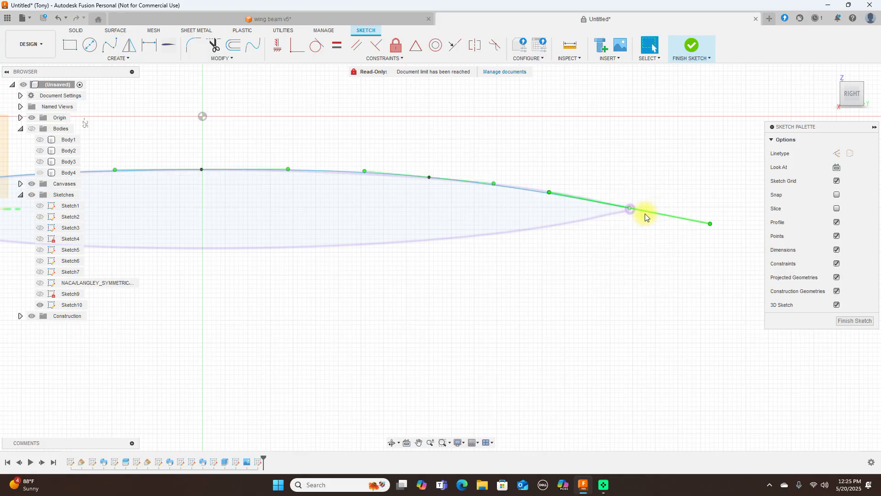
Step: Refine the spline by adjusting its trailing-edge tangent handle and moving the fit point near the leading edge onto the canvas outline
left_click(709, 225)
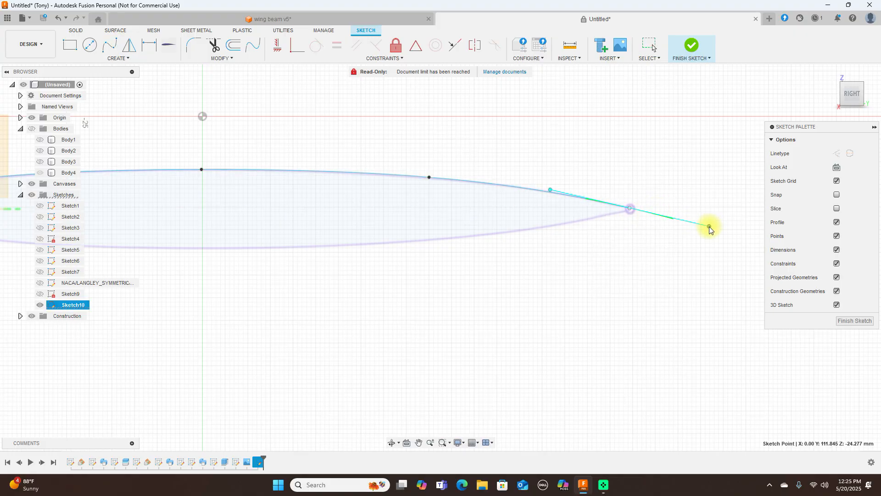
middle_click_drag(372, 105, 617, 101)
scroll(187, 179, "up", 3)
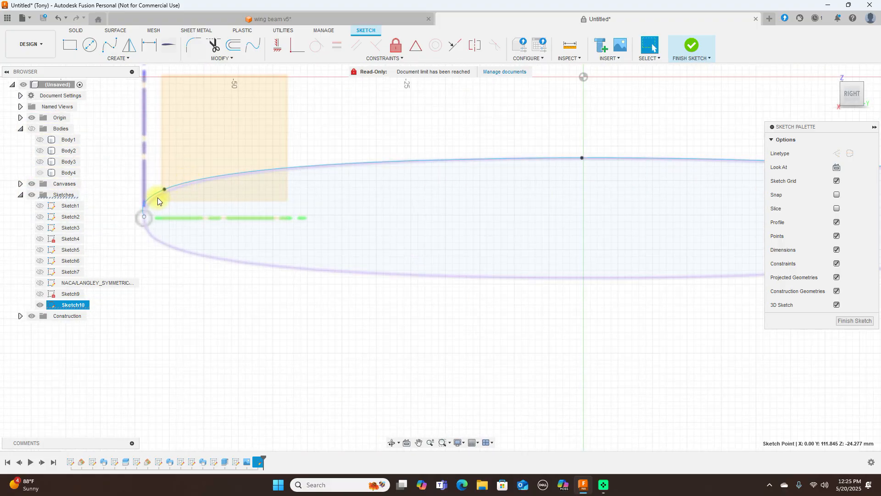
left_click(173, 188)
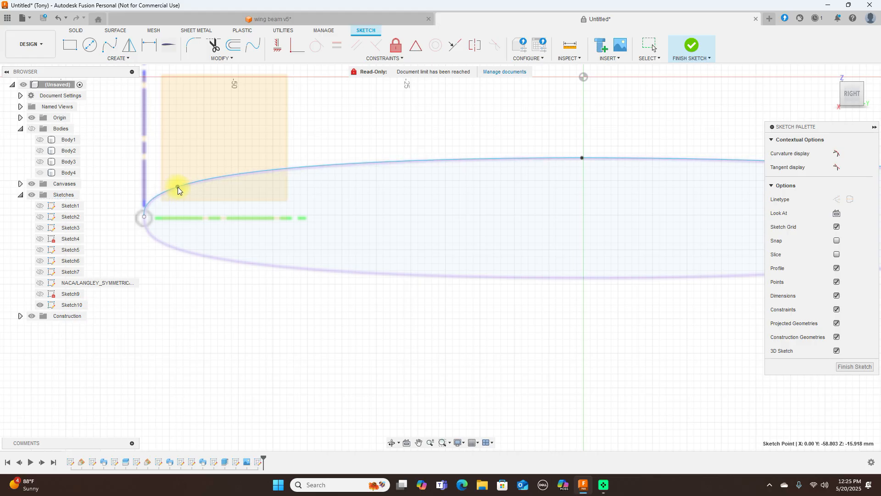
Step: Draw a horizontal chord line from the spline's leading-edge point to its trailing-edge point
scroll(178, 186, "down", 6)
middle_click_drag(535, 125, 472, 129)
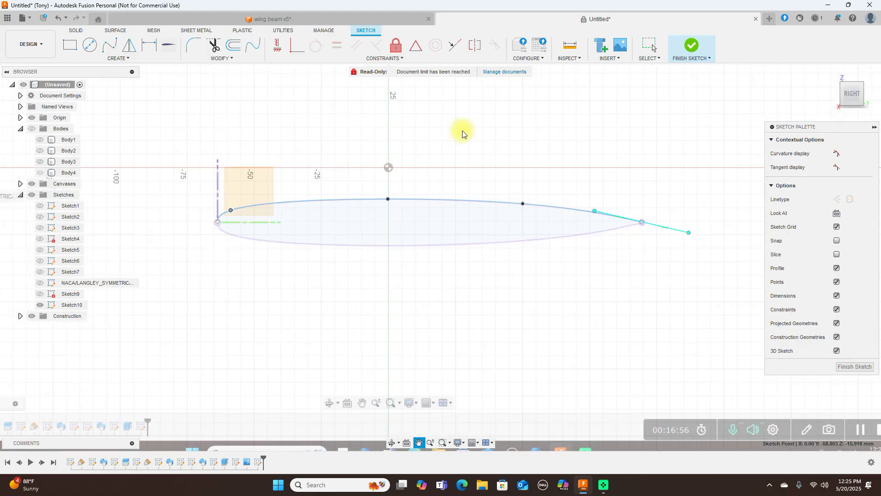
key("l")
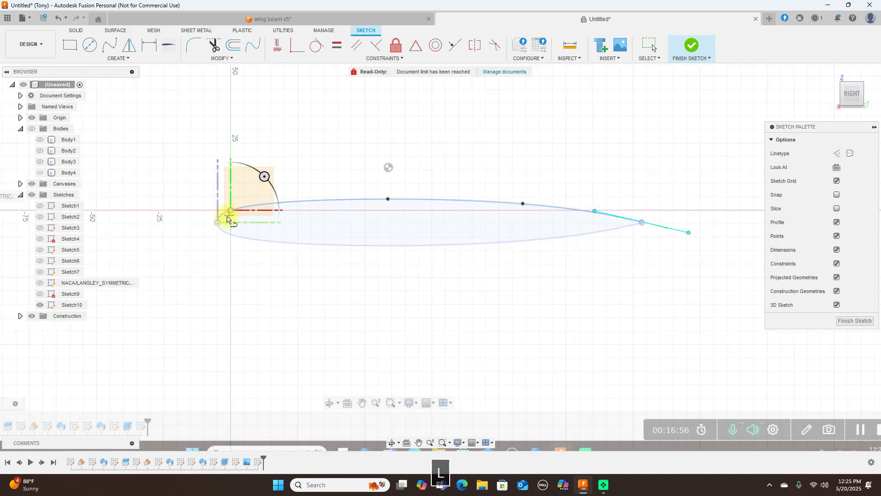
left_click(219, 222)
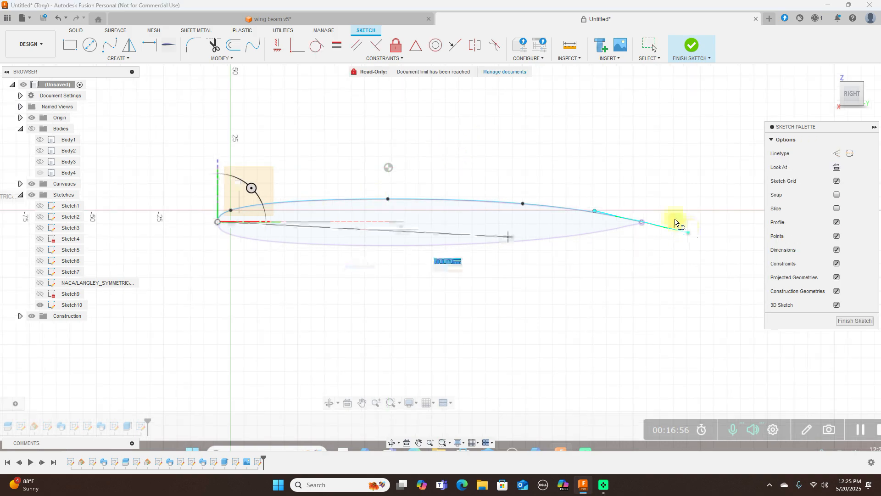
left_click(642, 222)
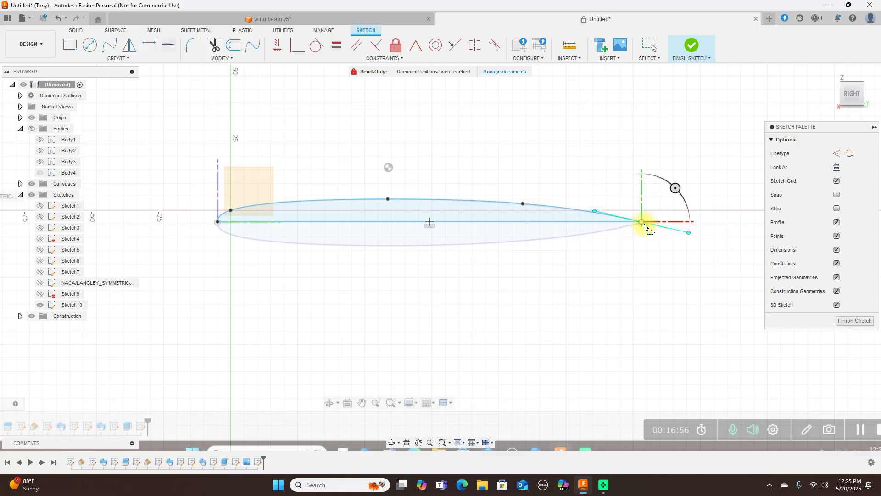
right_click(643, 221)
left_click(665, 223)
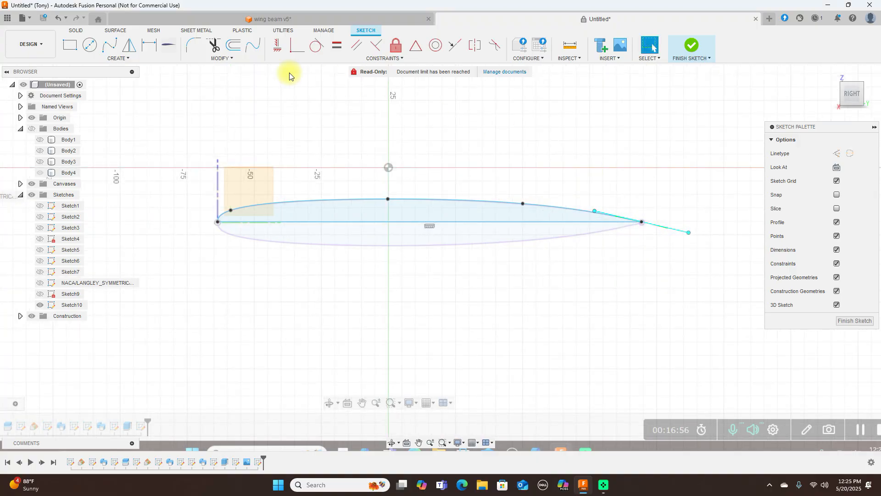
Step: Mirror the upper spline across the chord line to form the lower airfoil curve, and finish the sketch
left_click(131, 46)
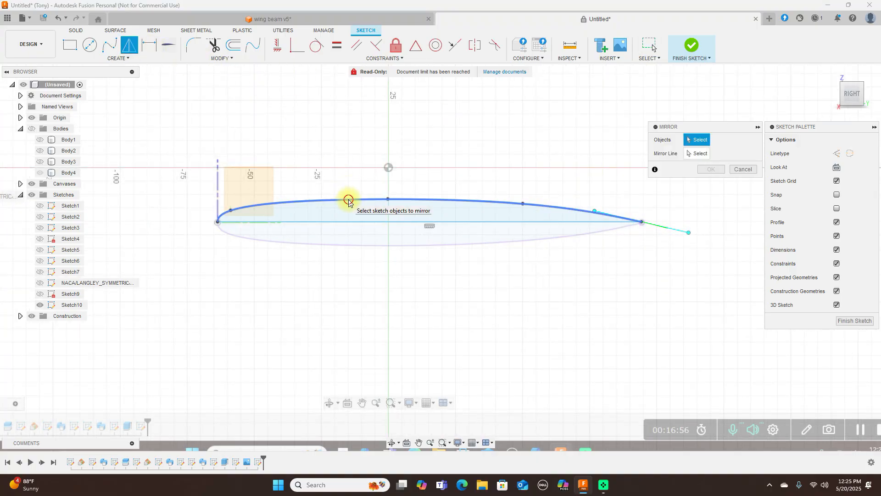
left_click(349, 200)
left_click(698, 156)
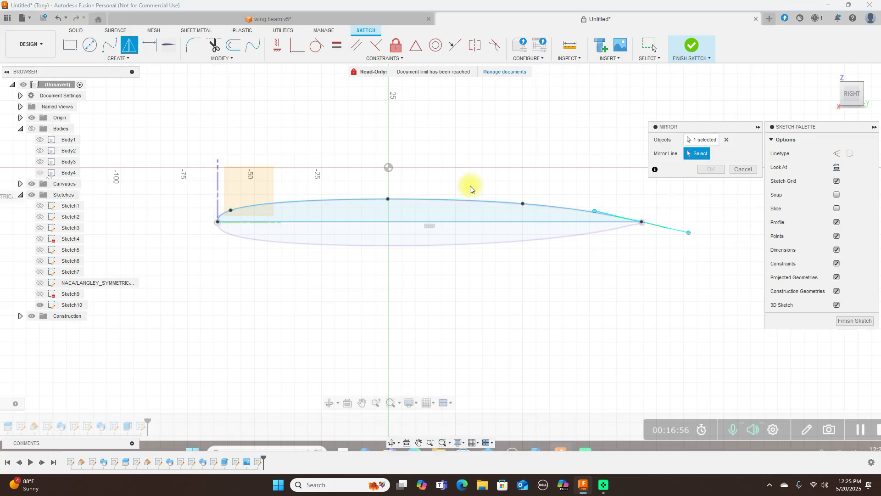
left_click(358, 221)
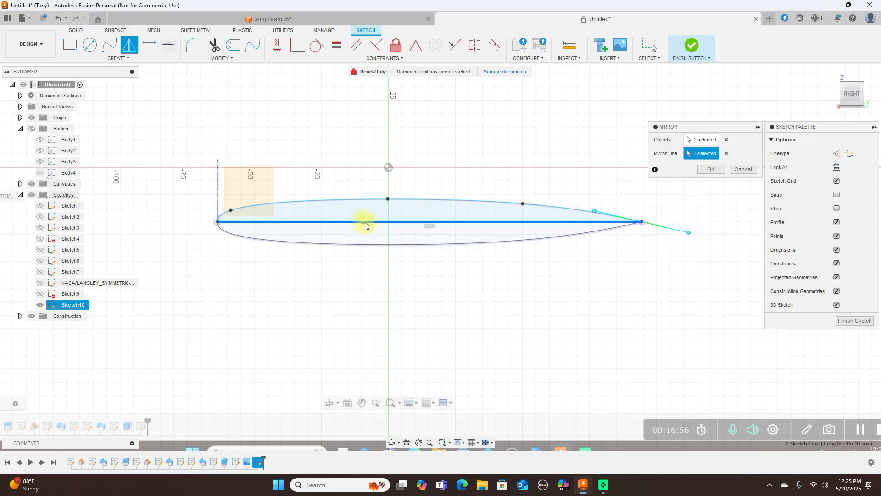
left_click(714, 174)
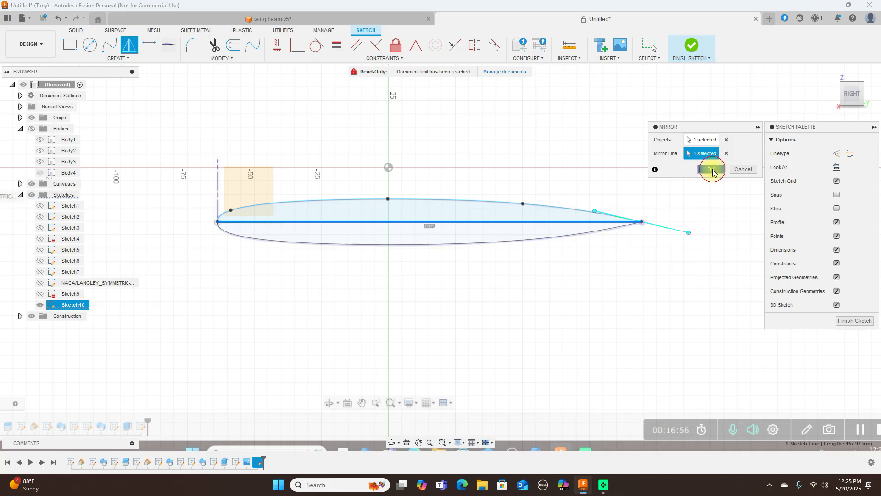
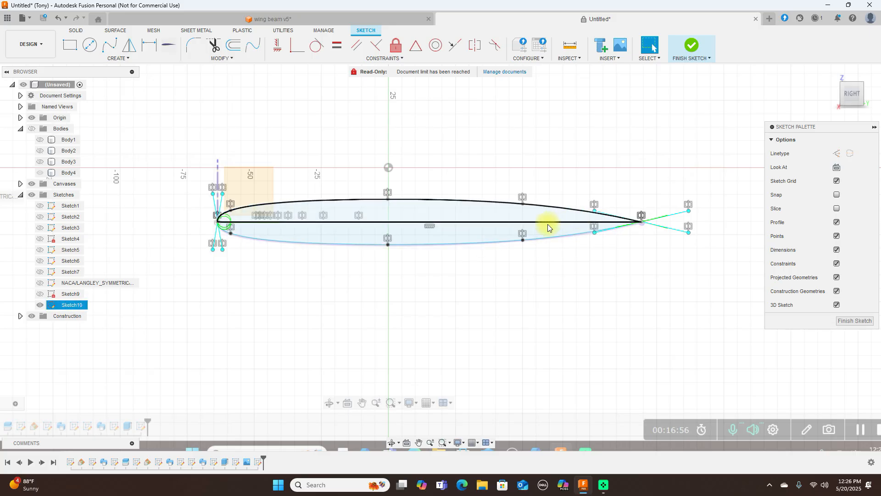
left_click(691, 47)
Step: Try extruding both halves of the airfoil profile 55 mm as a new body, with the Bodies folder shown and Body4 hidden
left_click_drag(863, 87, 825, 116)
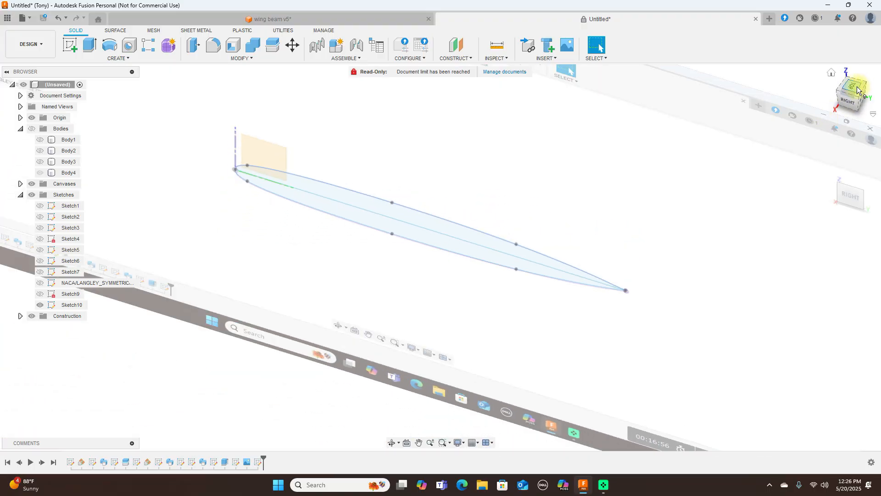
key("e")
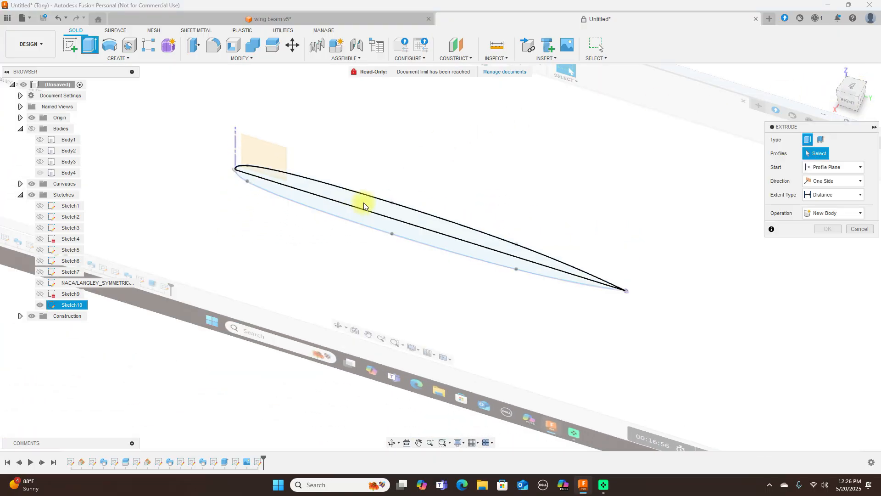
left_click(363, 202)
left_click(420, 235)
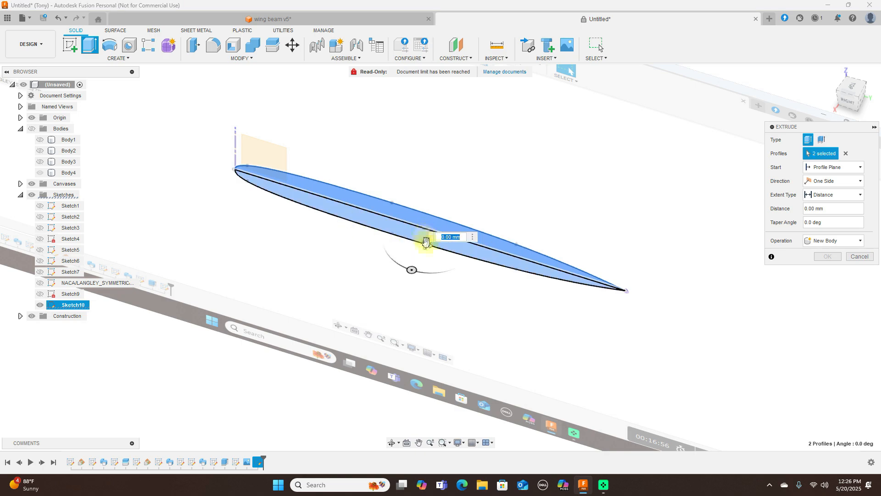
left_click_drag(426, 241, 353, 328)
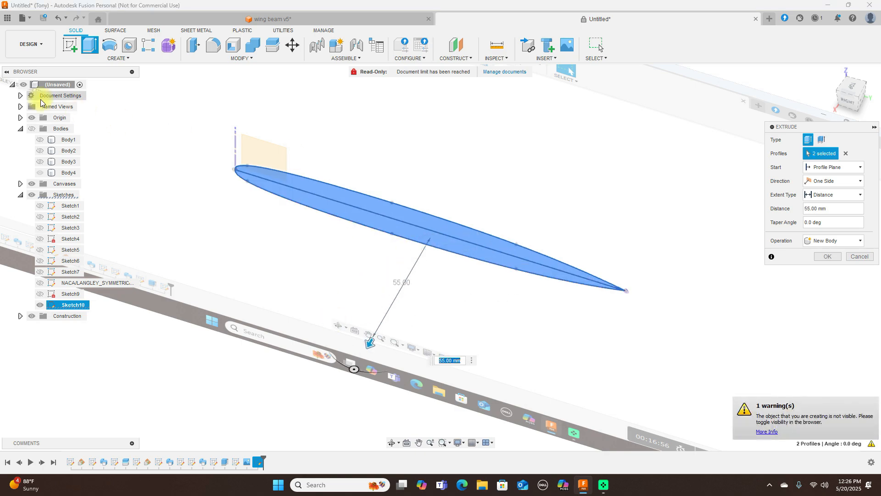
left_click(32, 129)
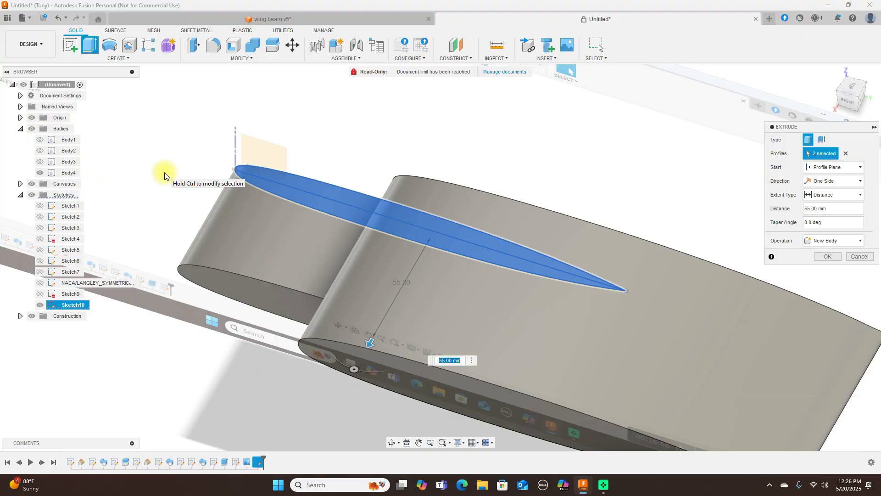
scroll(279, 167, "down", 3)
scroll(279, 166, "down", 1)
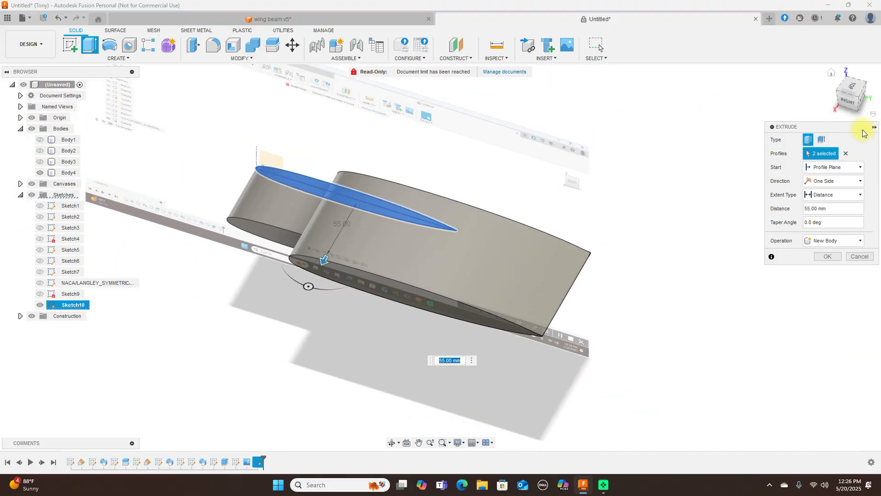
left_click(43, 174)
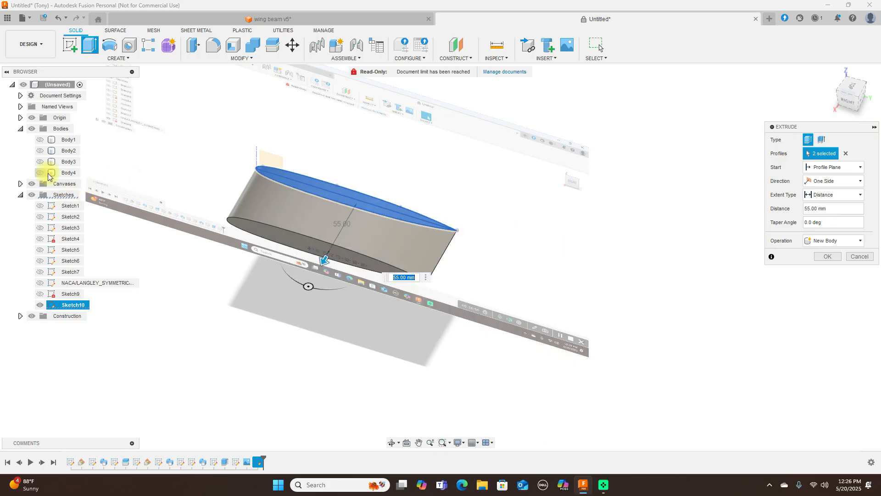
Step: Extend the extrusion preview to 110 mm, inspect it from behind, and cancel the extrusion
left_click(574, 212)
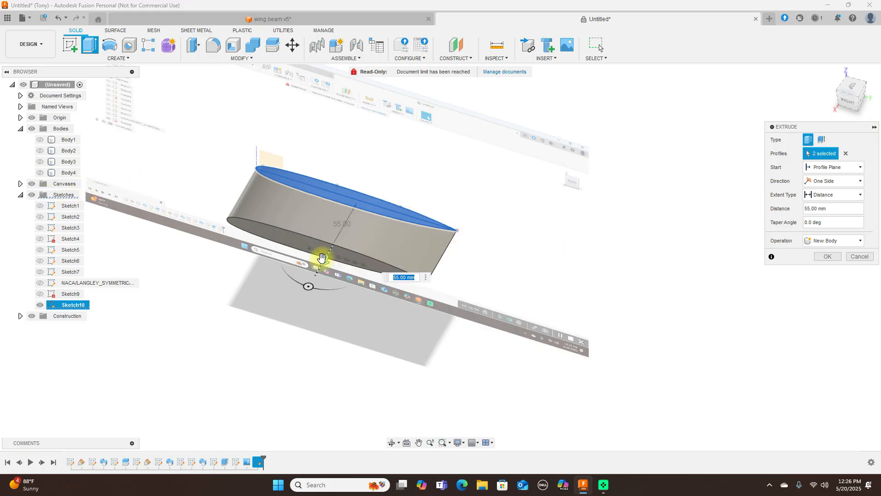
left_click_drag(324, 260, 285, 309)
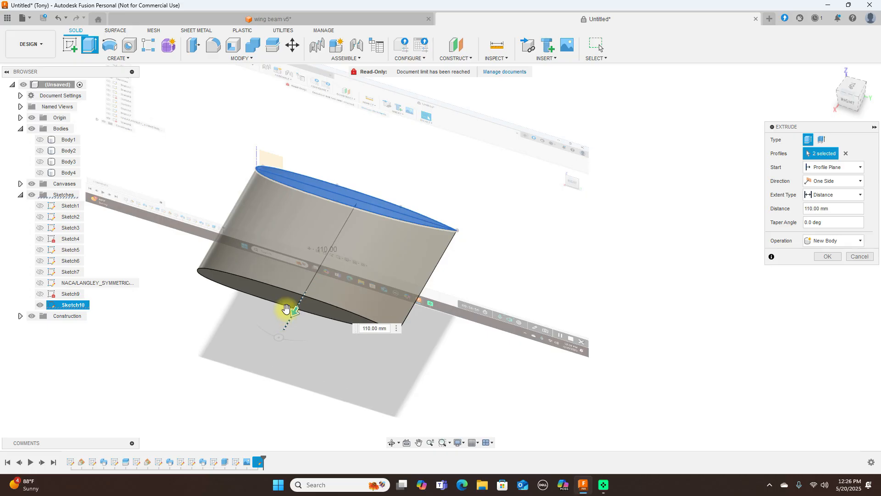
left_click(848, 105)
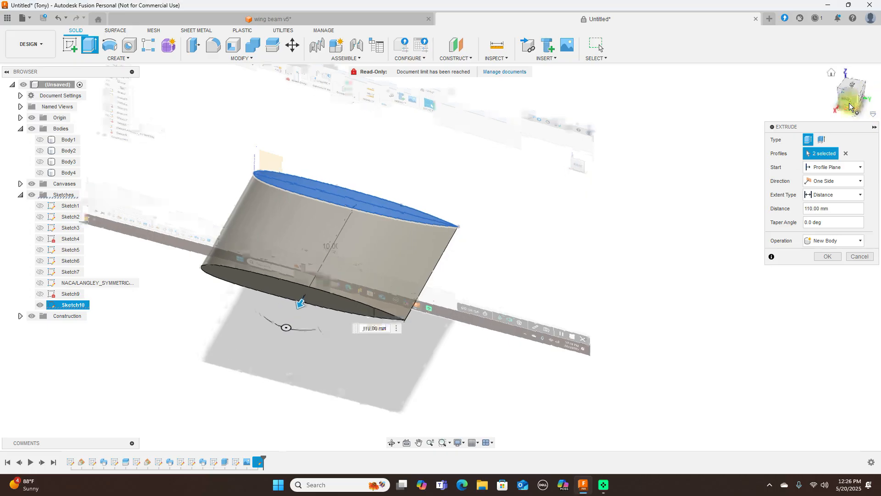
left_click_drag(860, 88, 767, 114)
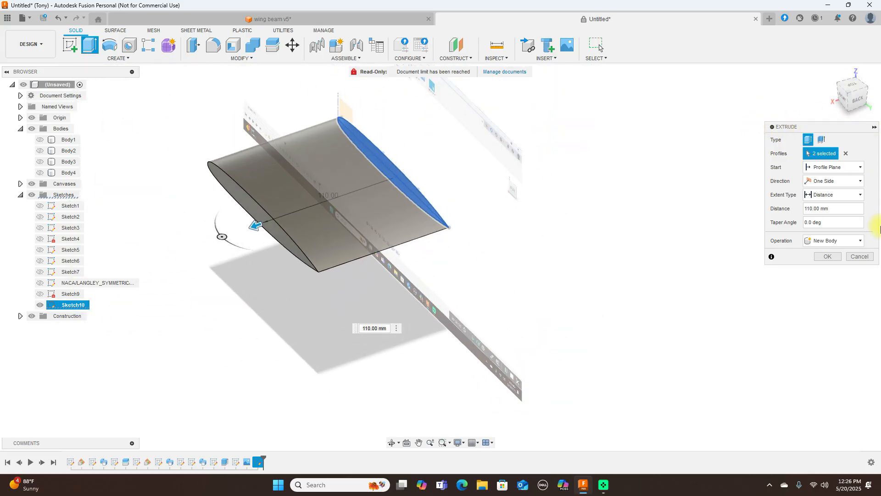
left_click(864, 258)
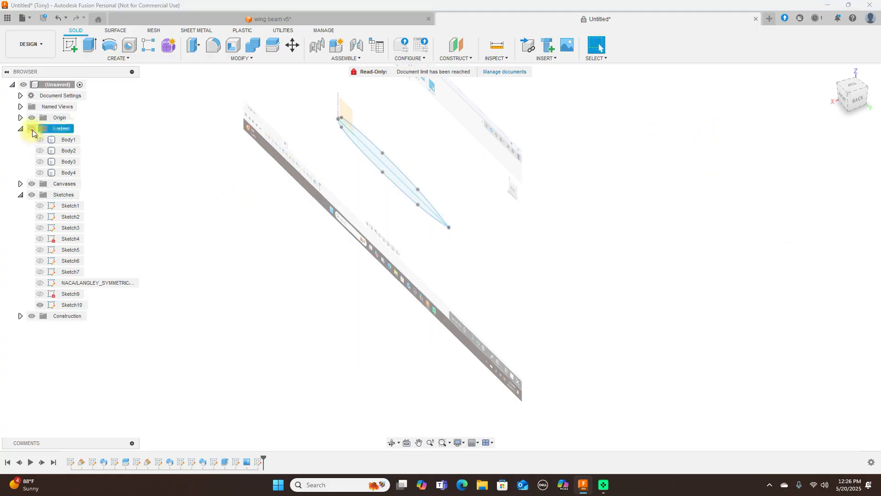
Step: Show Body4, hide the canvases and look at the wing squarely from the top
left_click(40, 172)
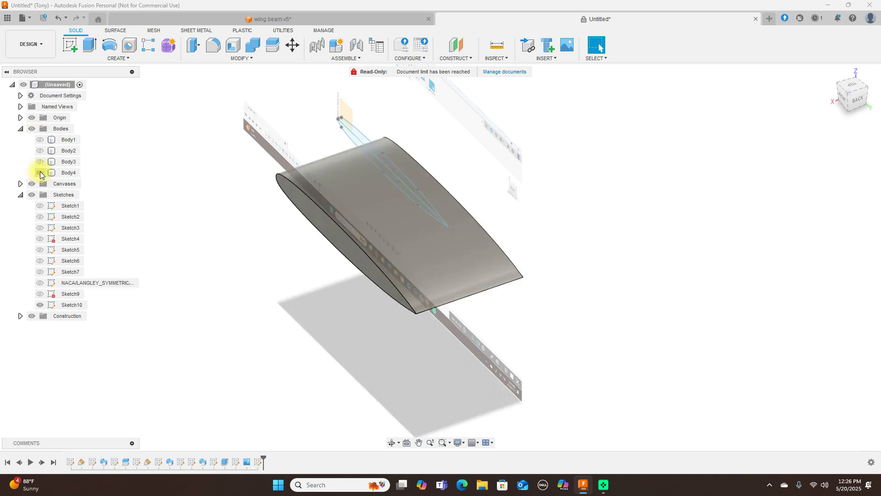
left_click(853, 89)
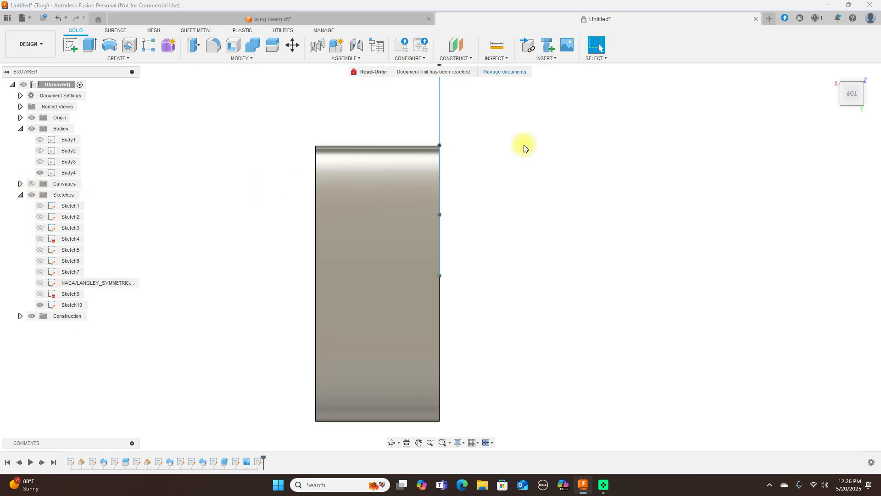
Step: Hide Sketch10 and inspect the imported-airfoil wing body in perspective, squarely from the right, and from the top
left_click(847, 107)
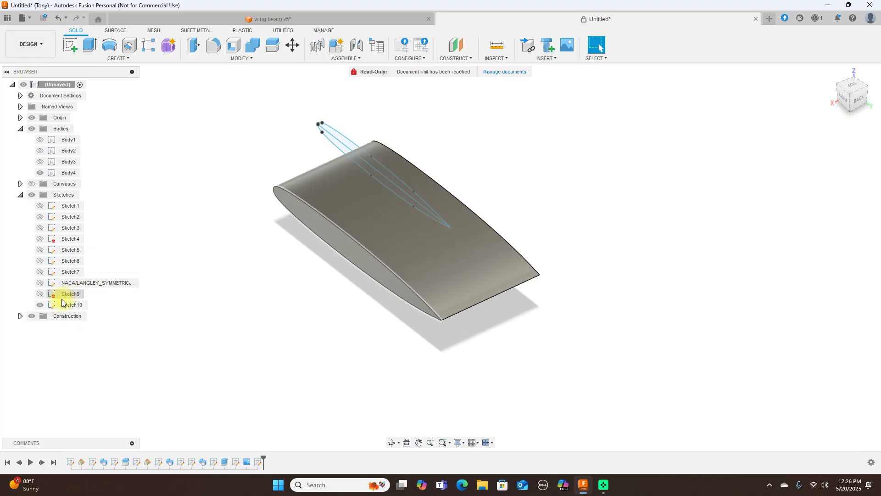
left_click(43, 305)
left_click(40, 305)
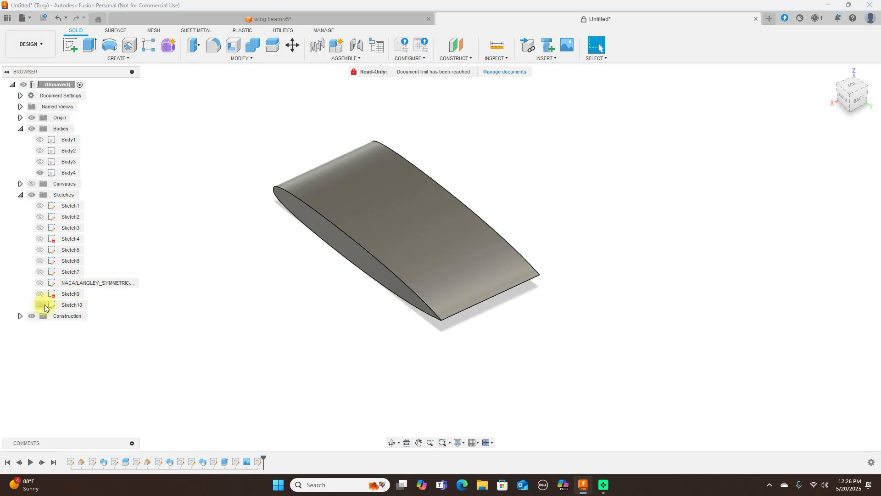
left_click(845, 100)
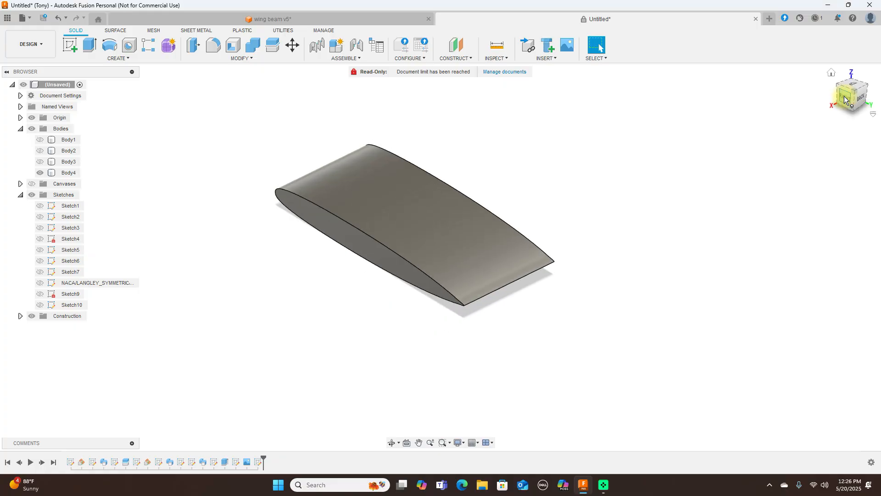
mouse_move(862, 85)
left_mouse_down()
mouse_move(820, 109)
mouse_move(759, 110)
mouse_move(736, 141)
mouse_move(867, 83)
left_mouse_up()
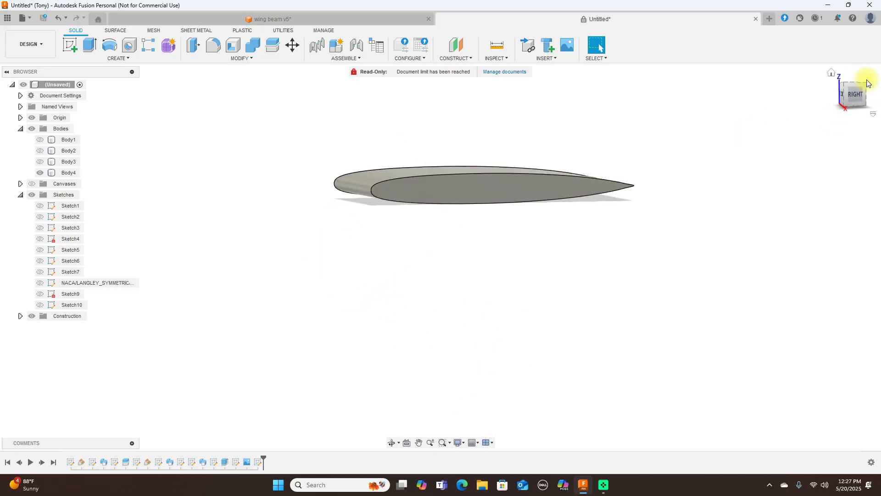
left_click(858, 94)
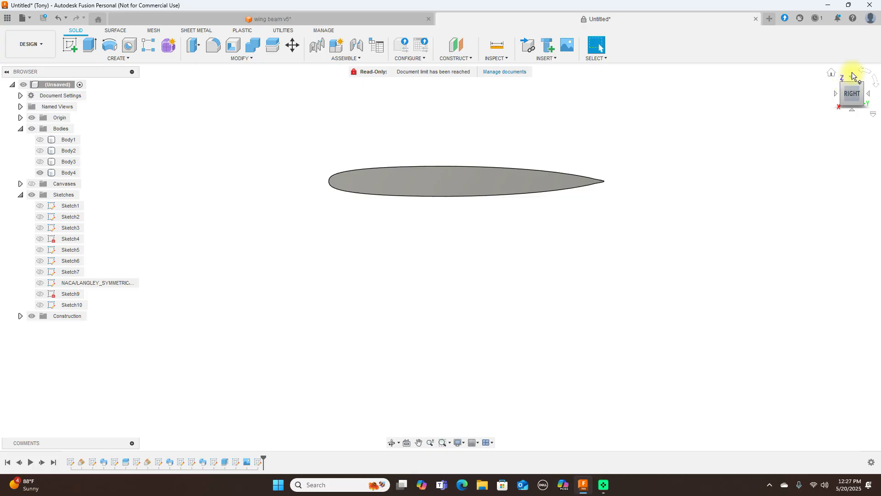
left_click(852, 76)
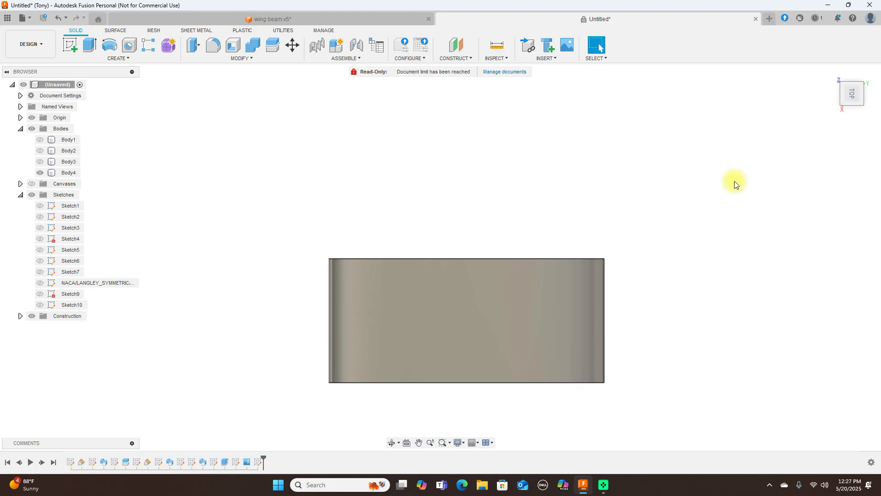
scroll(733, 183, "down", 2)
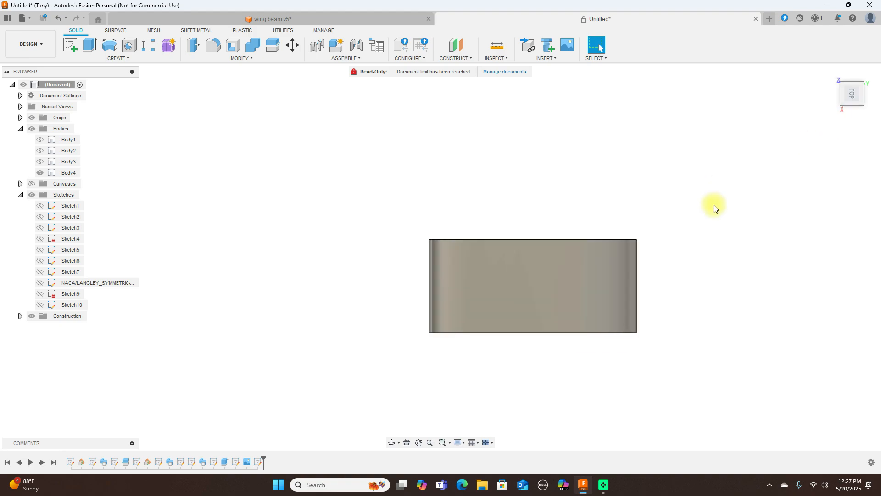
left_click(472, 282)
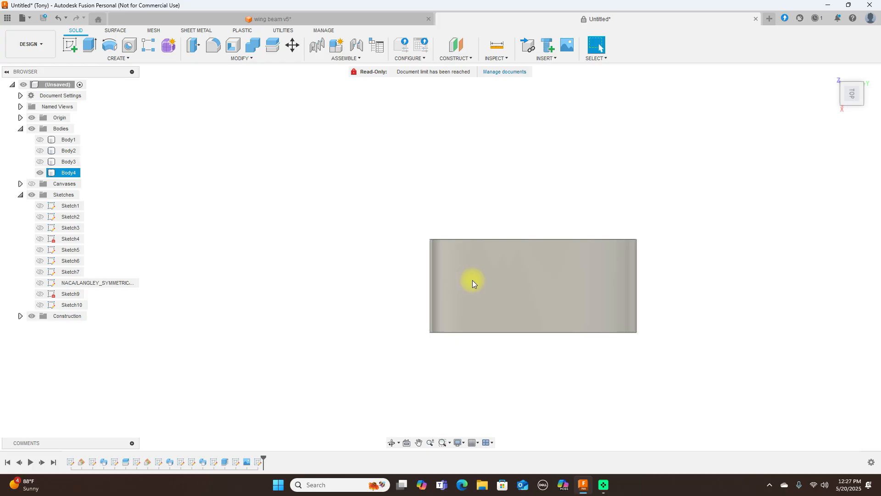
Step: Hide Body4, show the NACA/LANGLEY_SYMMETRIC sketch, and examine its airfoil profile squarely from the right side
left_click(41, 173)
left_click(41, 286)
left_click(40, 283)
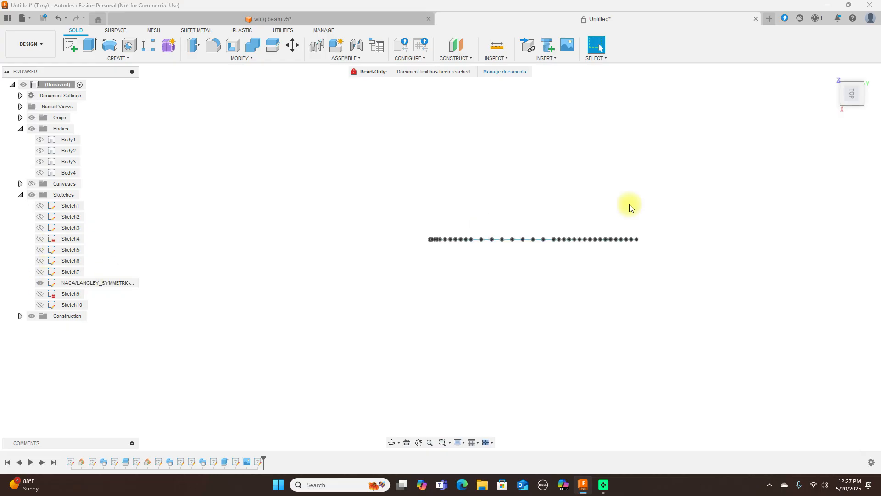
left_click(852, 77)
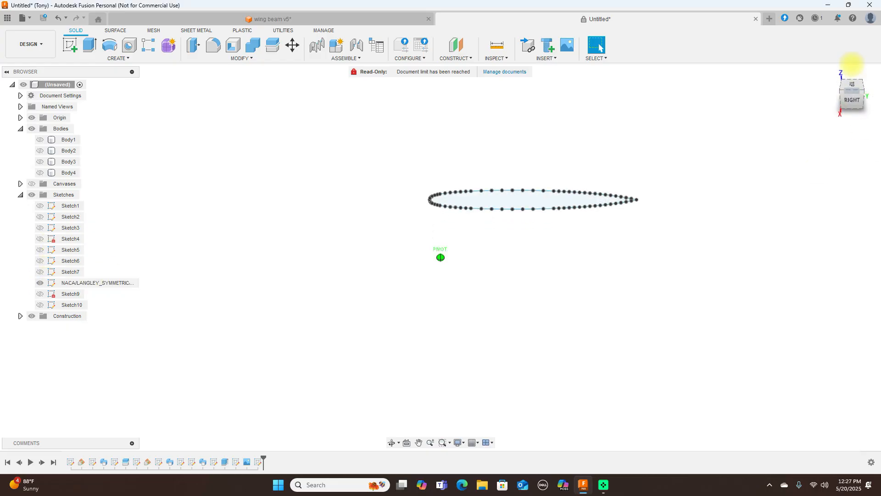
left_click_drag(851, 64, 851, 105)
left_click(853, 104)
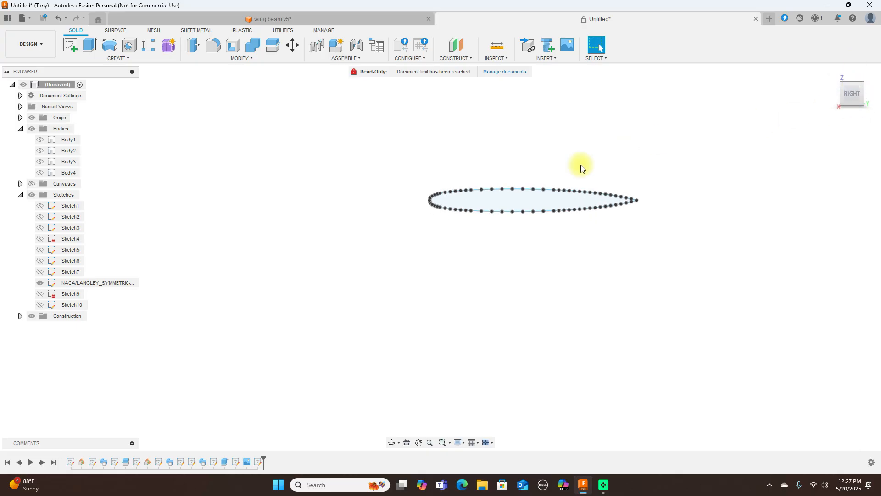
left_click(501, 199)
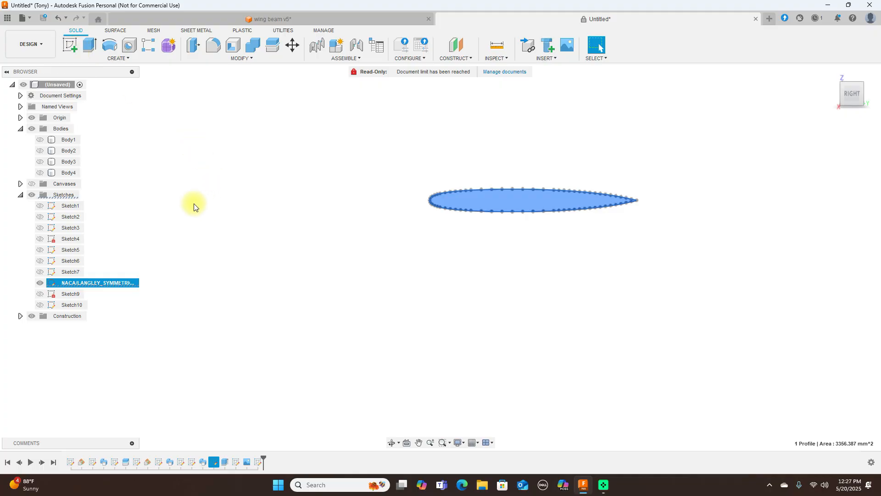
Step: Hide the NACA/LANGLEY_SYMMETRIC sketch and show Sketch10 with the traced airfoil profile instead
left_click(41, 284)
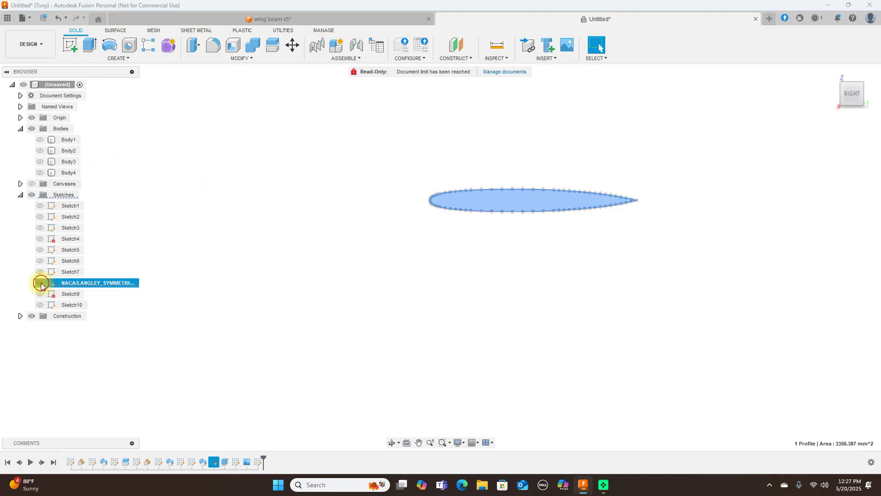
left_click(40, 305)
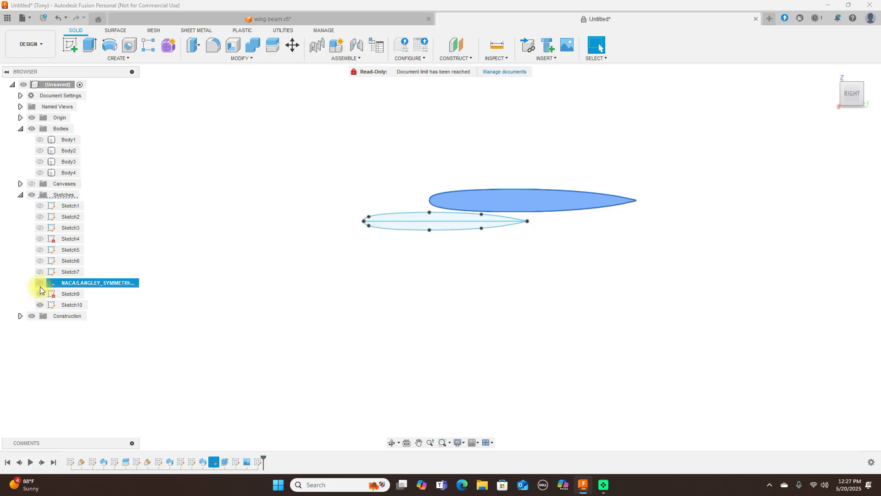
left_click(403, 259)
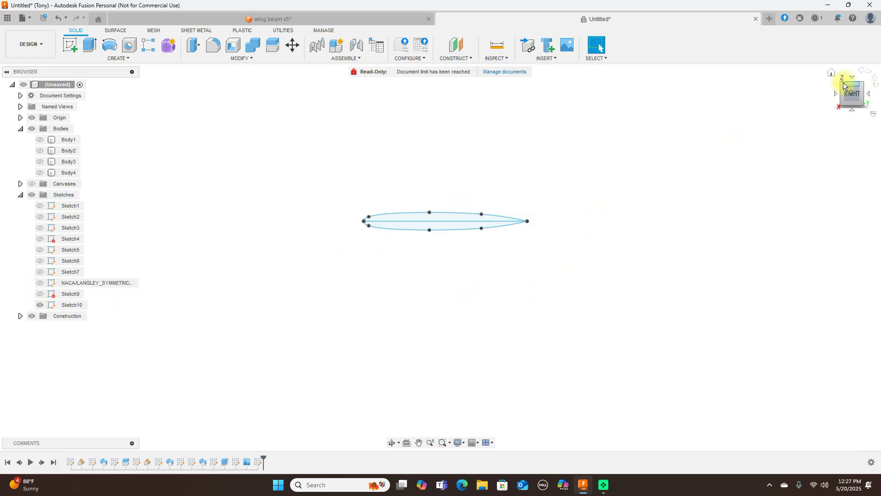
left_click_drag(845, 87, 812, 130)
scroll(562, 281, "up", 3)
middle_click_drag(529, 259, 645, 276)
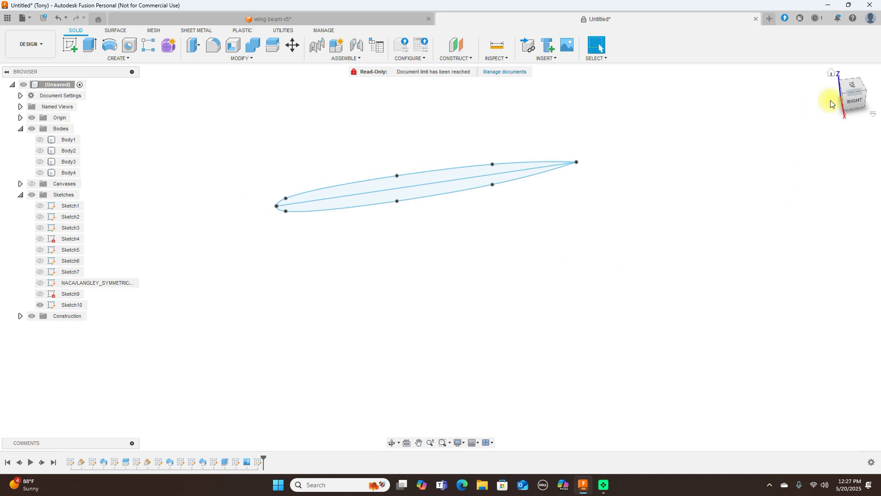
left_click(443, 173)
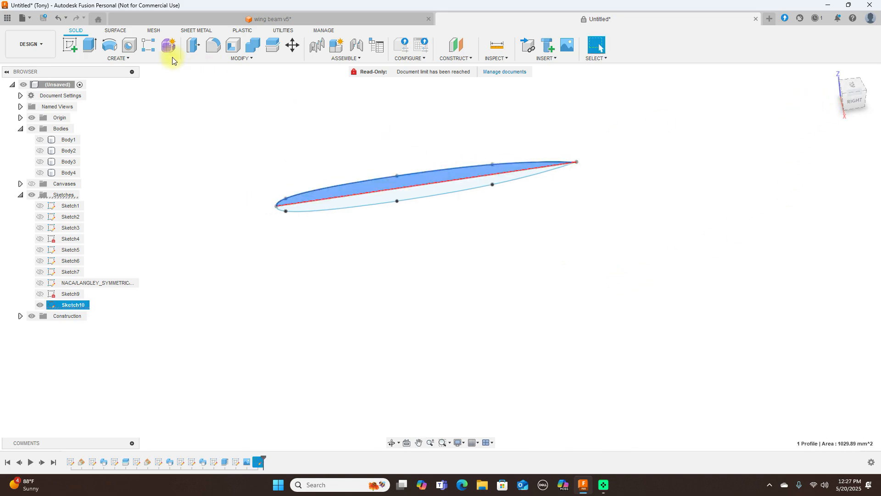
left_click(78, 47)
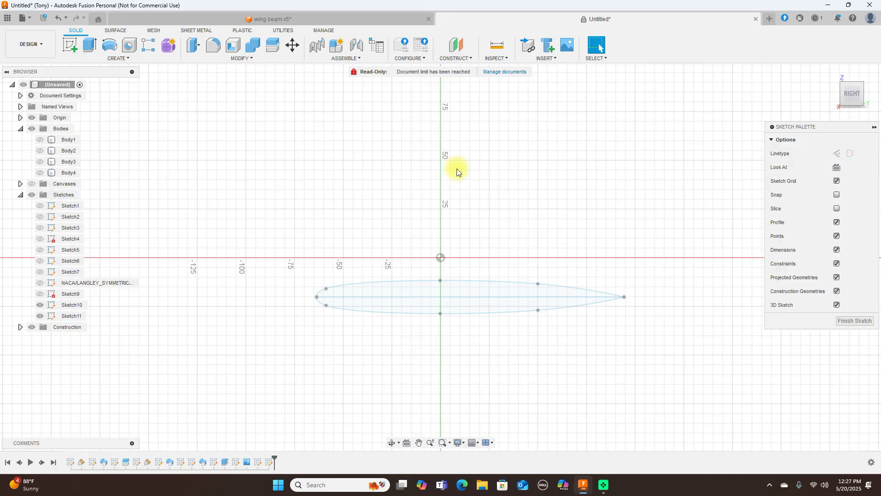
scroll(464, 172, "down", 3)
middle_click_drag(564, 183, 505, 112)
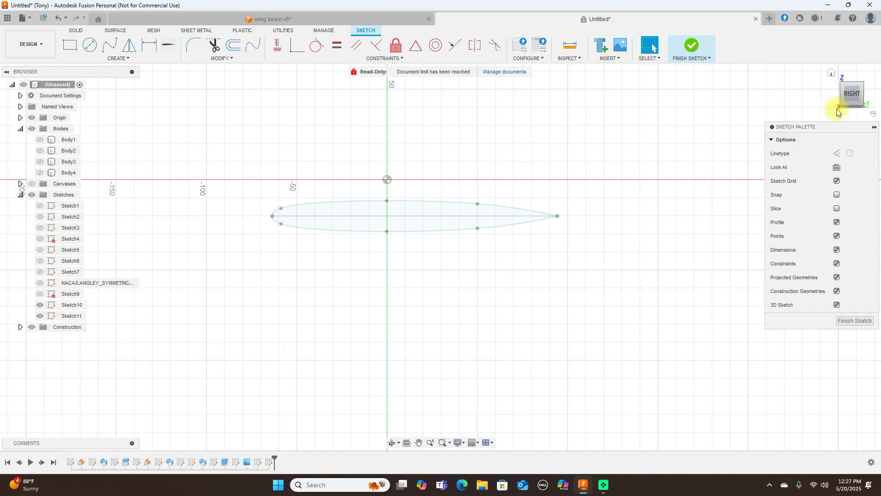
right_click(628, 136)
left_click(599, 137)
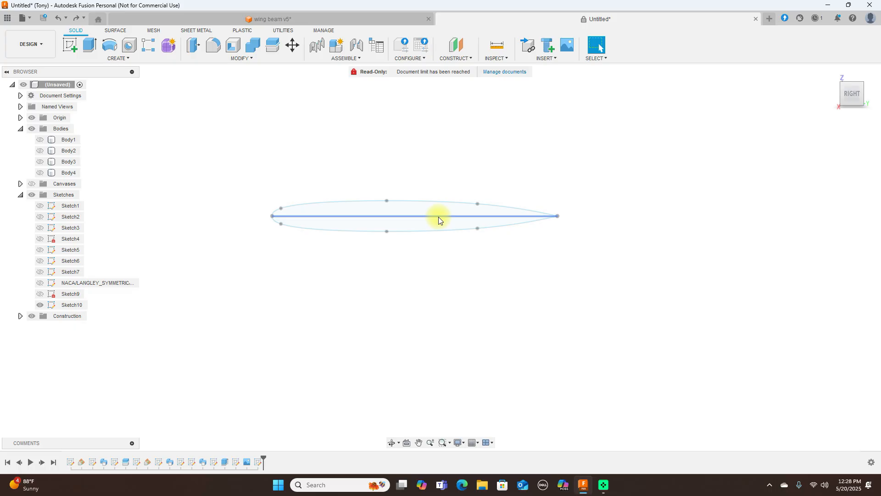
Step: Construct a Plane at Angle through the traced airfoil's chord line at 0 degrees and start a sketch on it
left_click(469, 57)
left_click(464, 77)
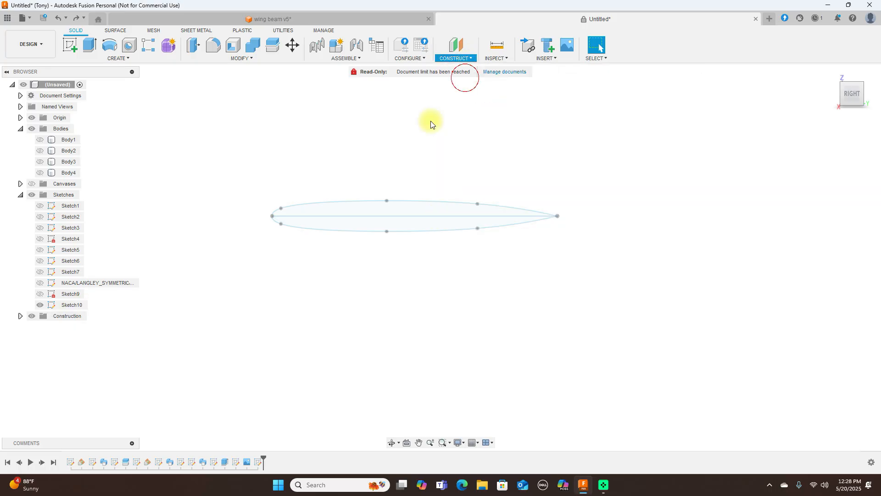
left_click(406, 215)
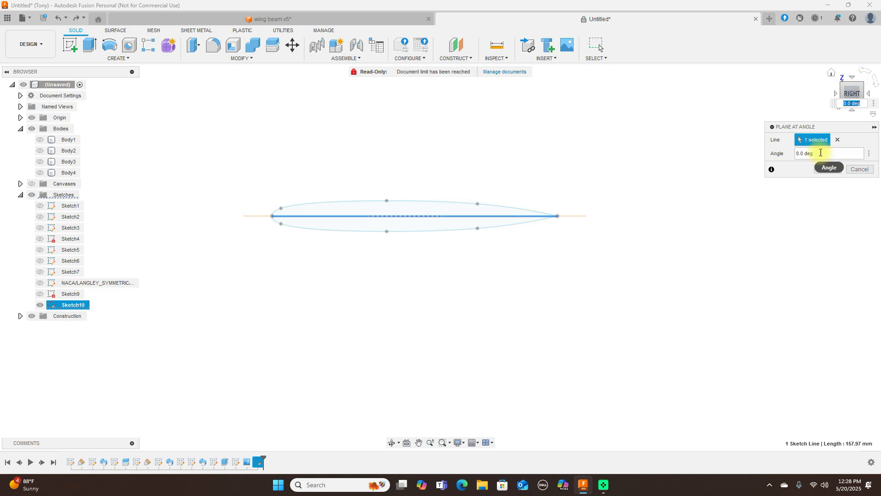
left_click(828, 169)
left_click(852, 81)
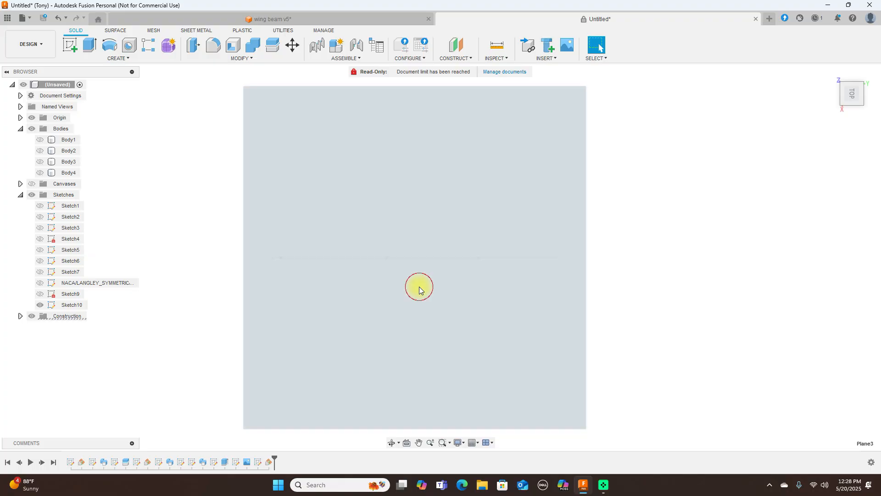
left_click(417, 285)
left_click(69, 45)
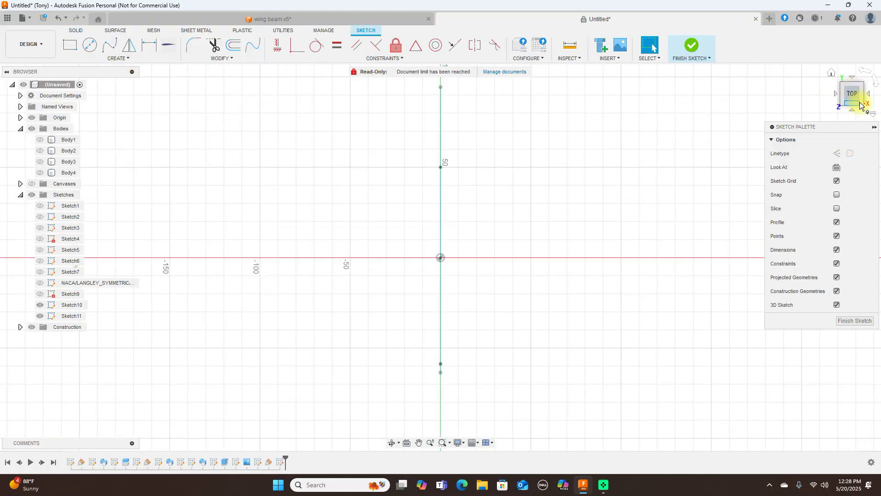
left_click(861, 102)
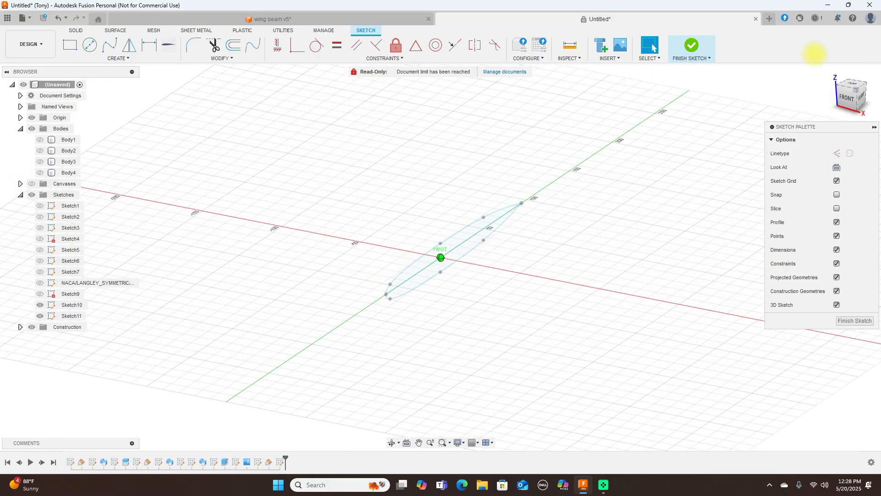
Step: Draw an open four-point fit point spline from the airfoil's leading edge, sweeping outward and back to outline the wing's front edge
left_click(111, 44)
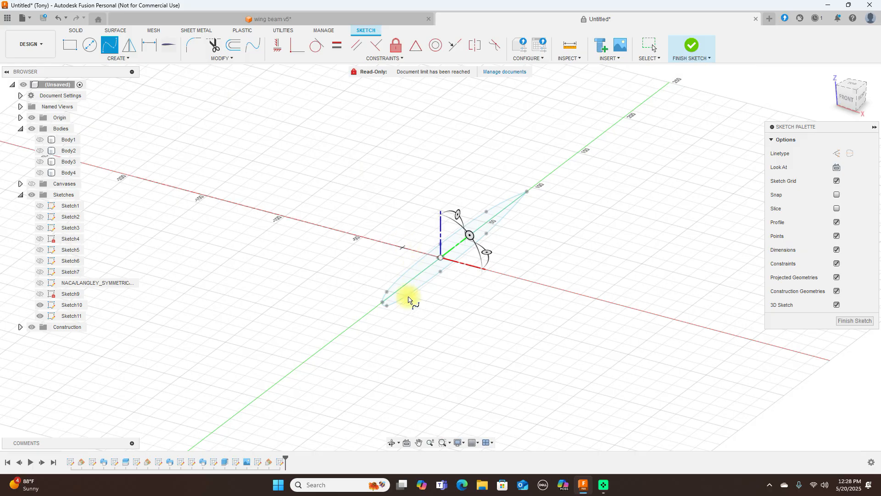
left_click(383, 303)
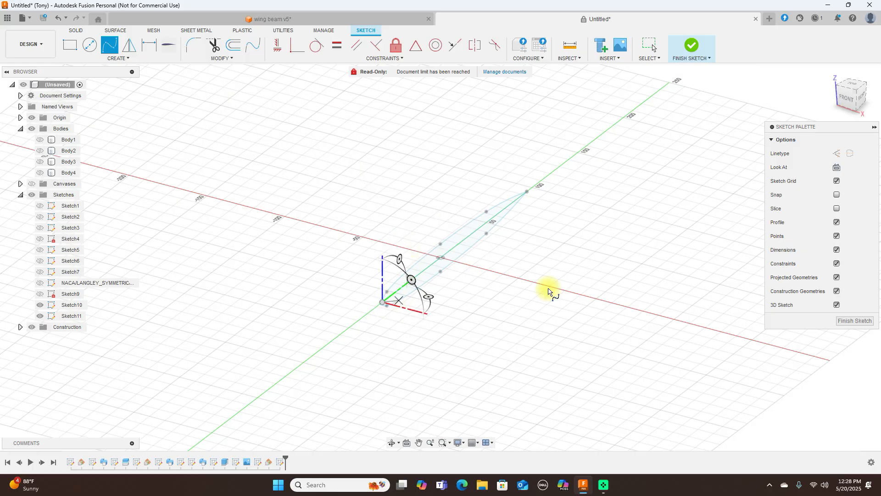
left_click(850, 85)
scroll(598, 307, "down", 2)
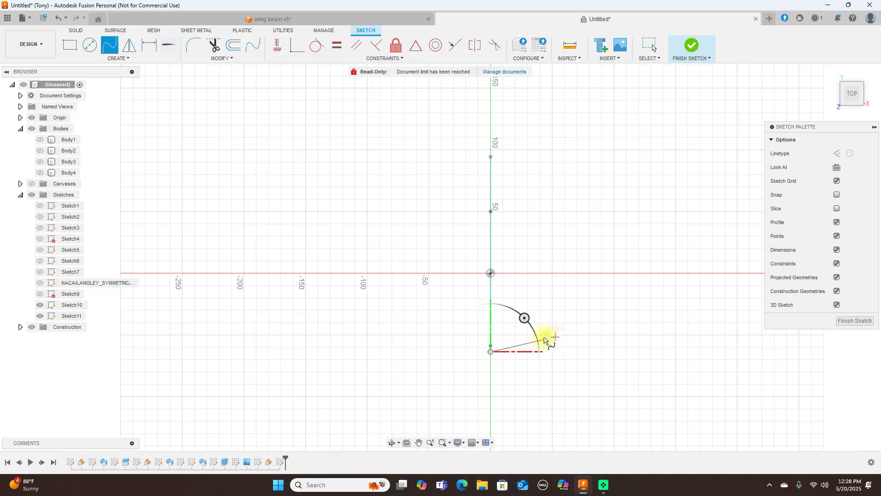
left_click(543, 337)
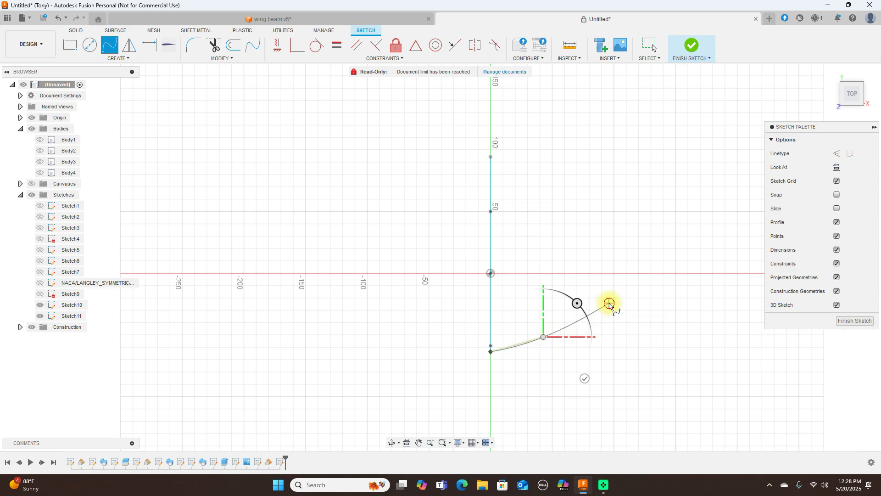
left_click(609, 303)
middle_click_drag(699, 268, 521, 276)
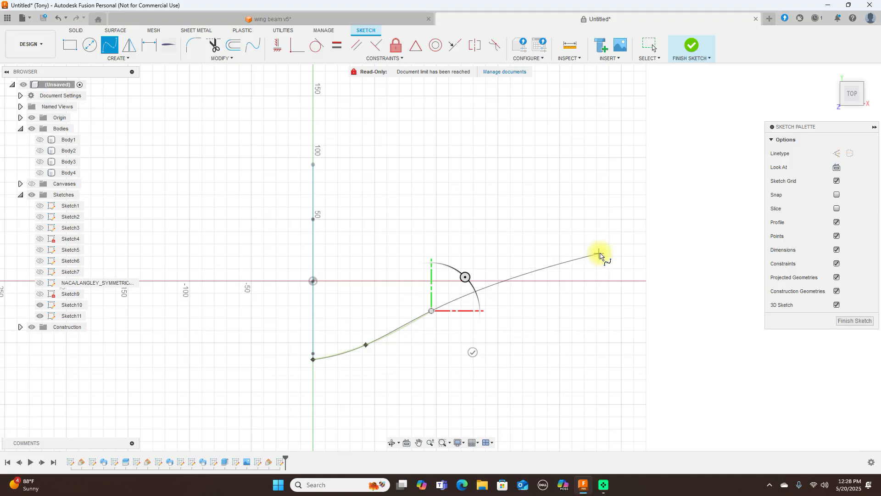
left_click(600, 253)
right_click(600, 255)
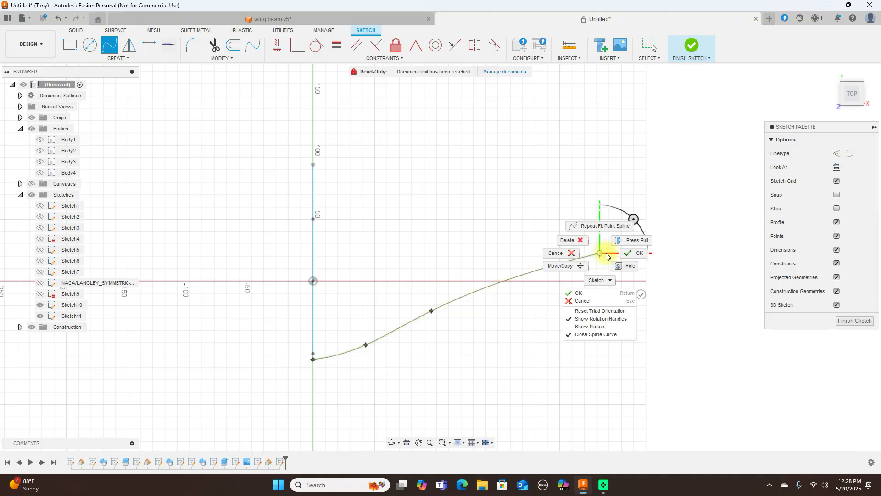
left_click(625, 252)
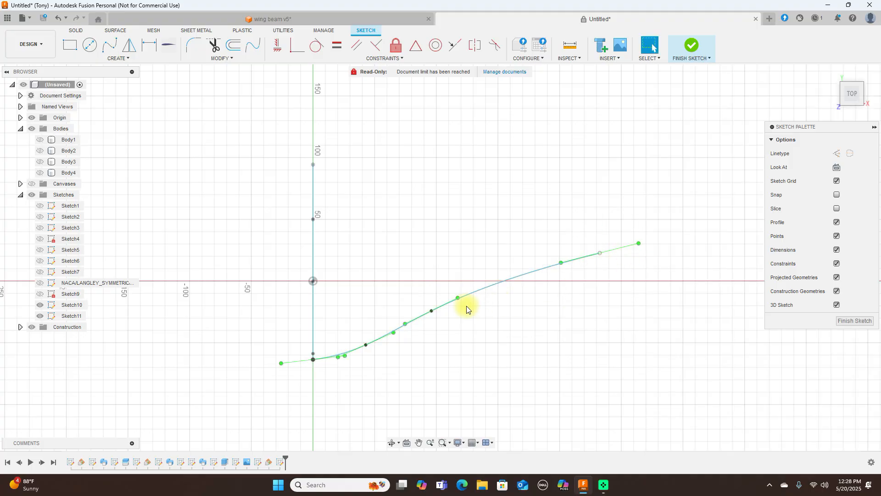
Step: Nudge the third fit point of the wing's front-edge spline slightly toward the trailing side
left_click(433, 310)
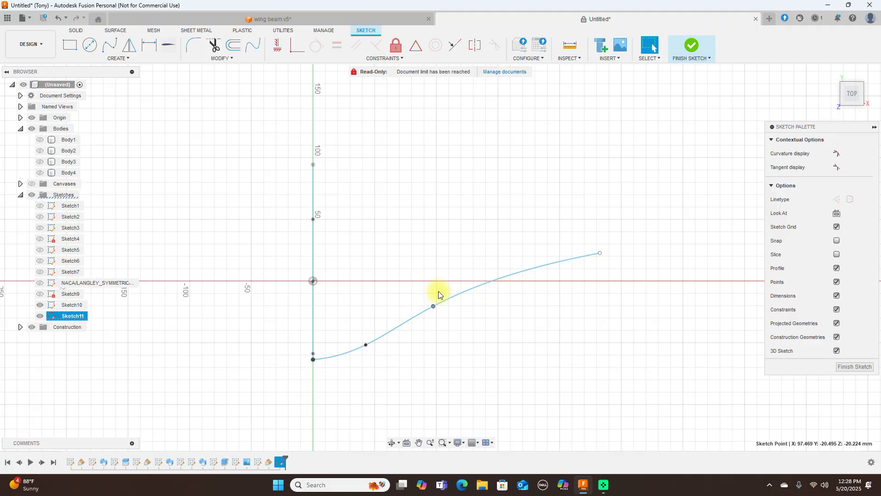
left_click(433, 306)
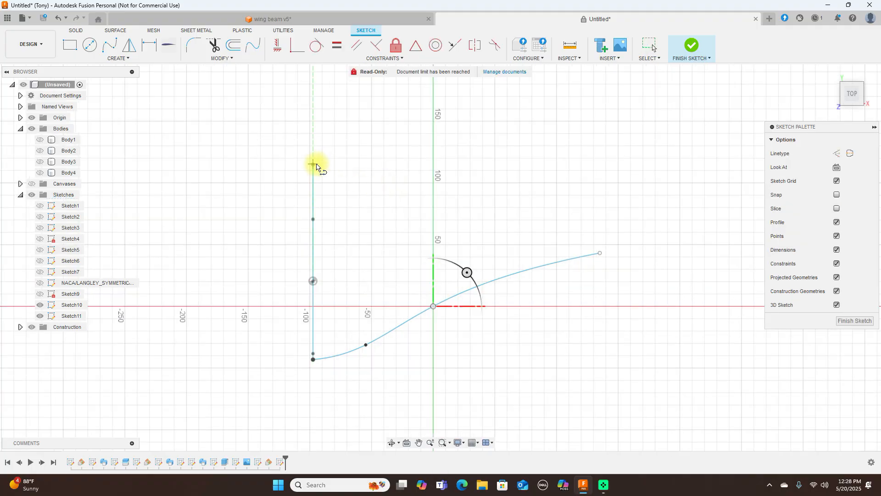
right_click(331, 167)
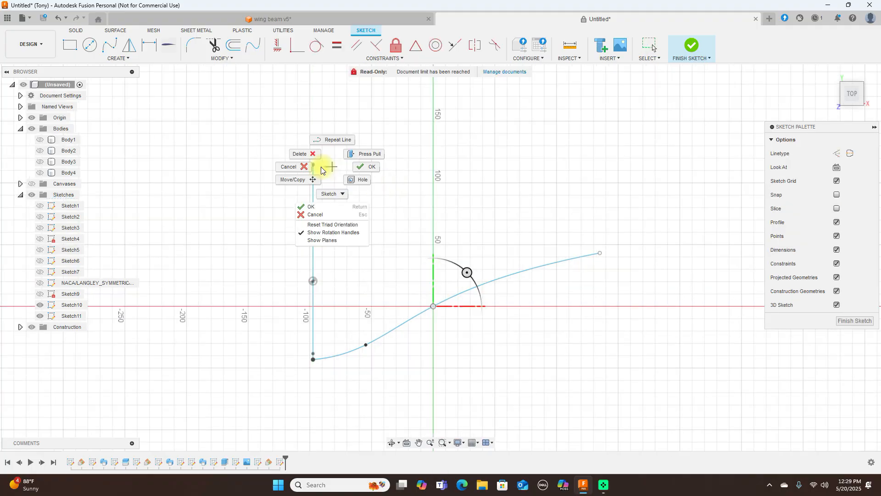
left_click(305, 167)
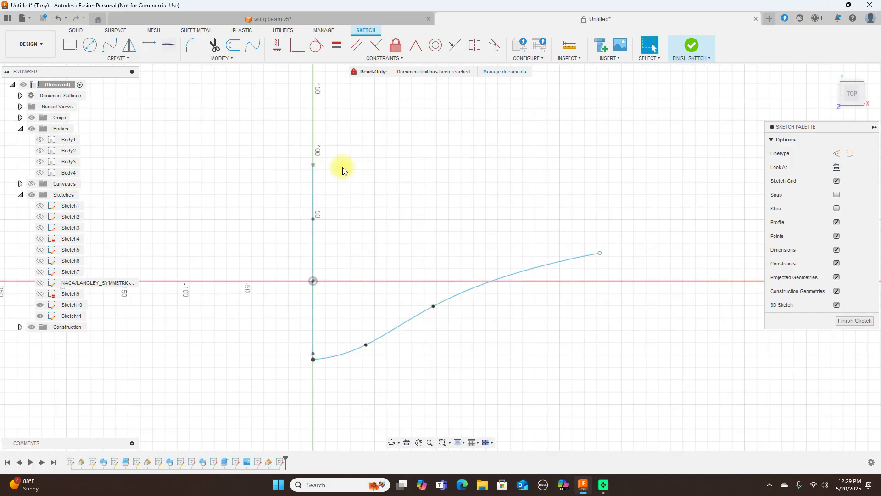
Step: Project the airfoil's trailing-edge point into the active sketch
key("p")
left_click(313, 165)
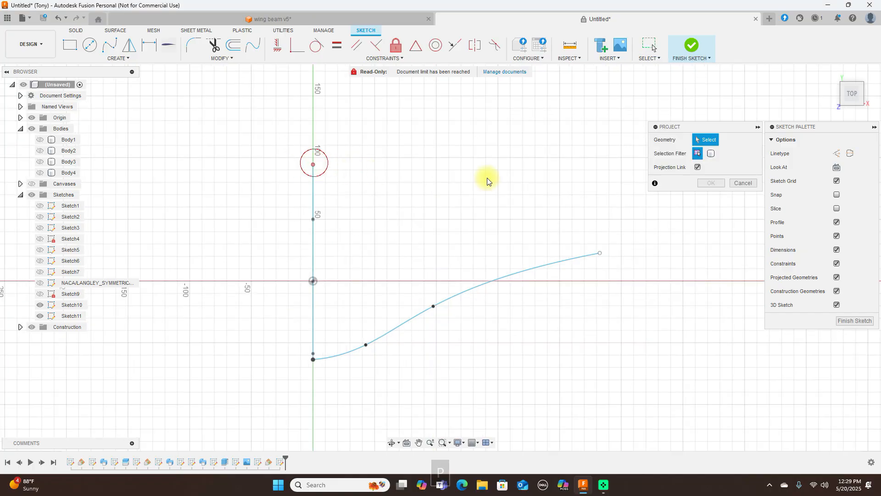
left_click(701, 185)
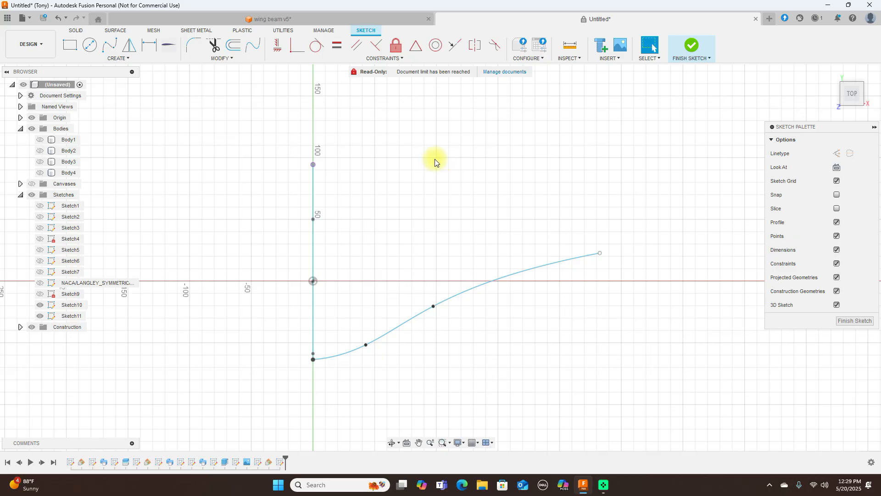
Step: Draw a slightly inward-tapering straight rear edge from the projected trailing point to above the spline's outer end, and finish the sketch
key("l")
left_click(313, 165)
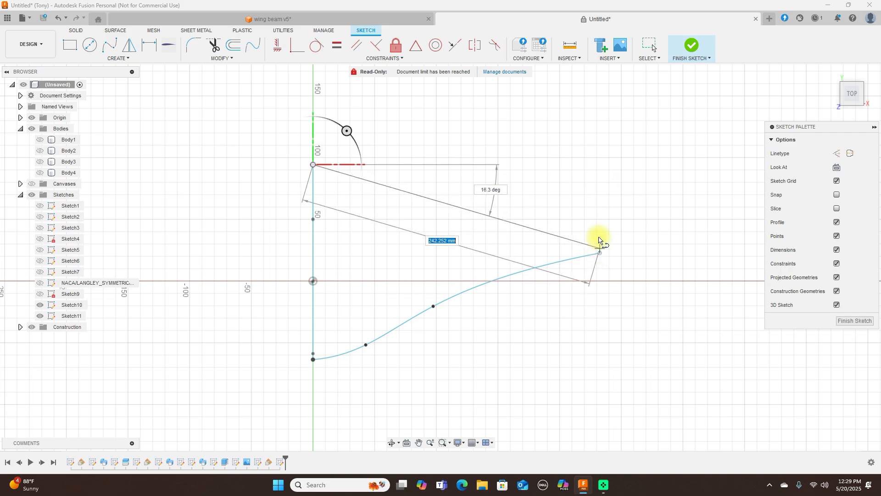
left_click(600, 188)
right_click(599, 188)
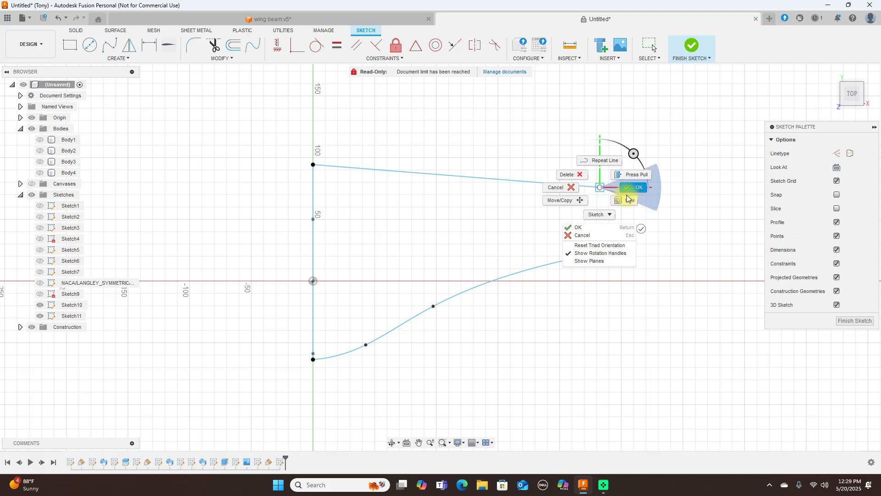
left_click(627, 195)
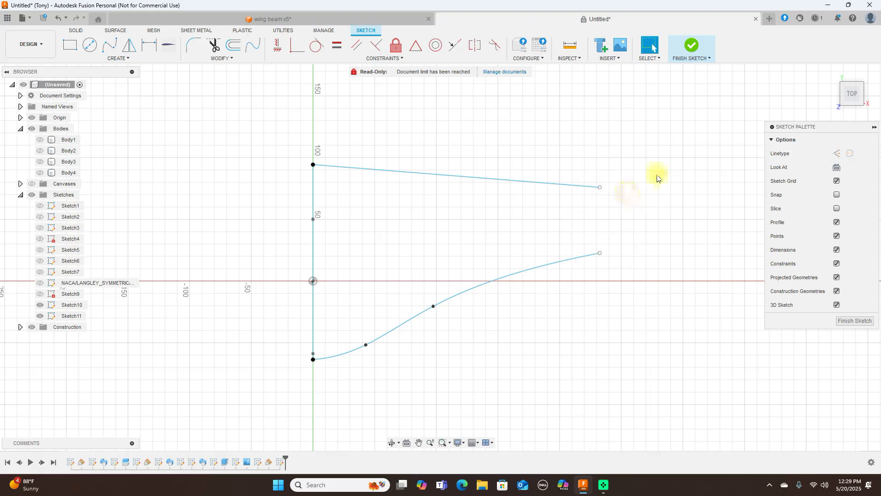
left_click(692, 46)
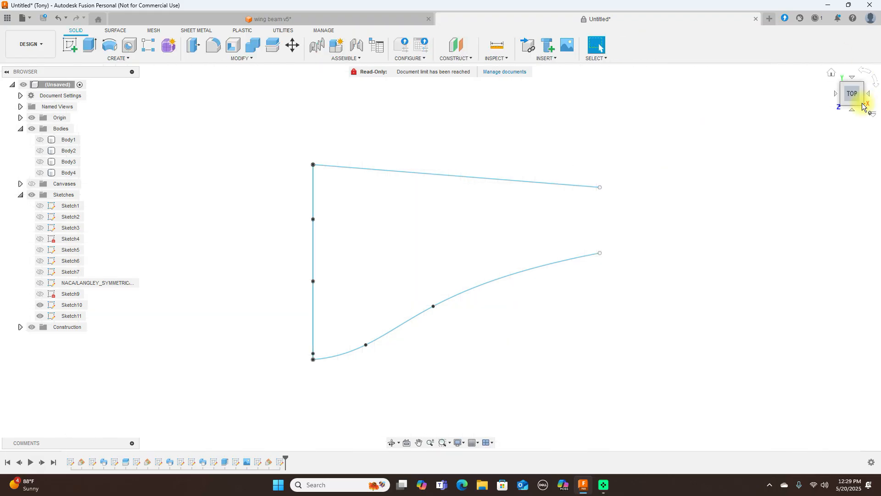
Step: Try a Path + Guide Rail sweep of both airfoil profile halves, with the curved front edge as path and the straight rear edge as guide rail
mouse_move(857, 96)
left_mouse_down()
mouse_move(817, 49)
mouse_move(682, 137)
left_mouse_up()
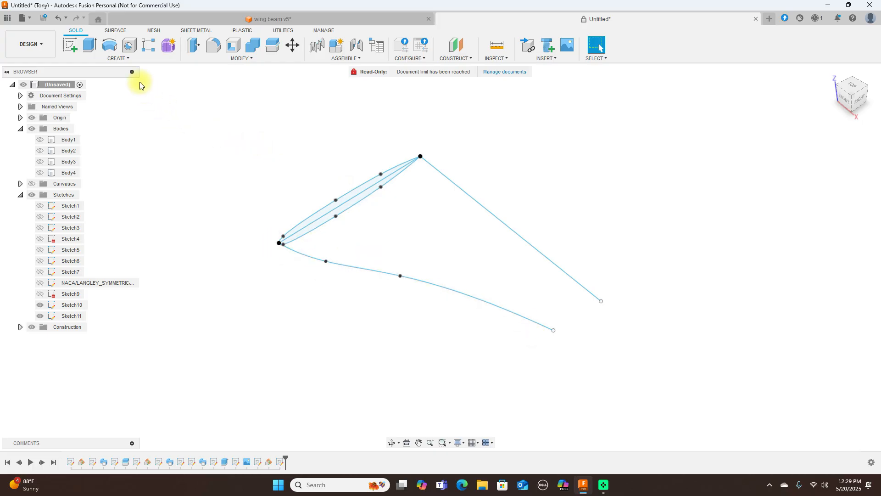
left_click(128, 58)
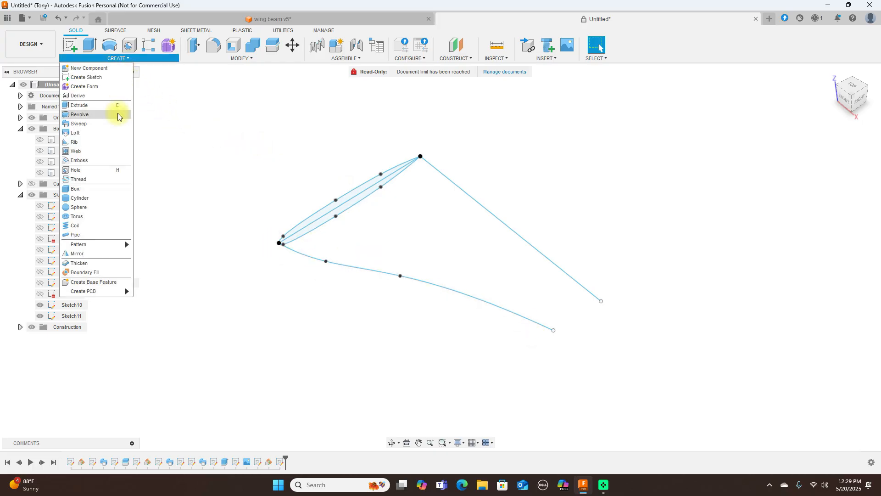
left_click(98, 123)
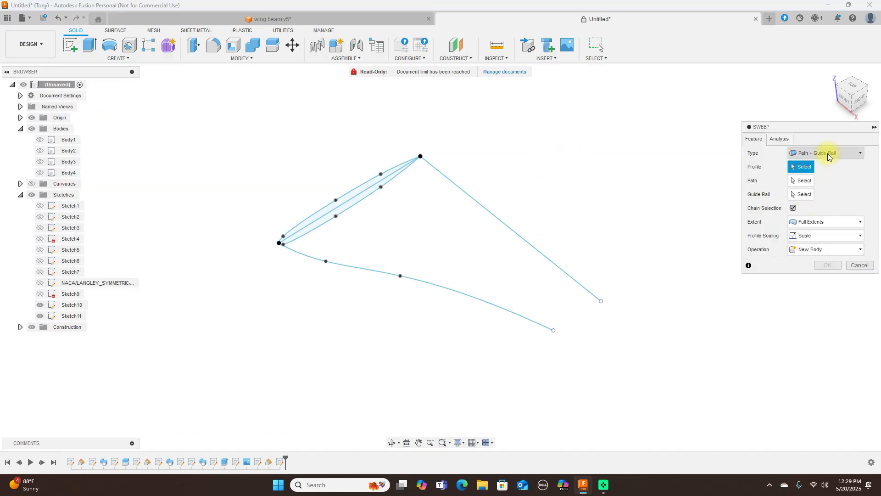
scroll(686, 185, "up", 1)
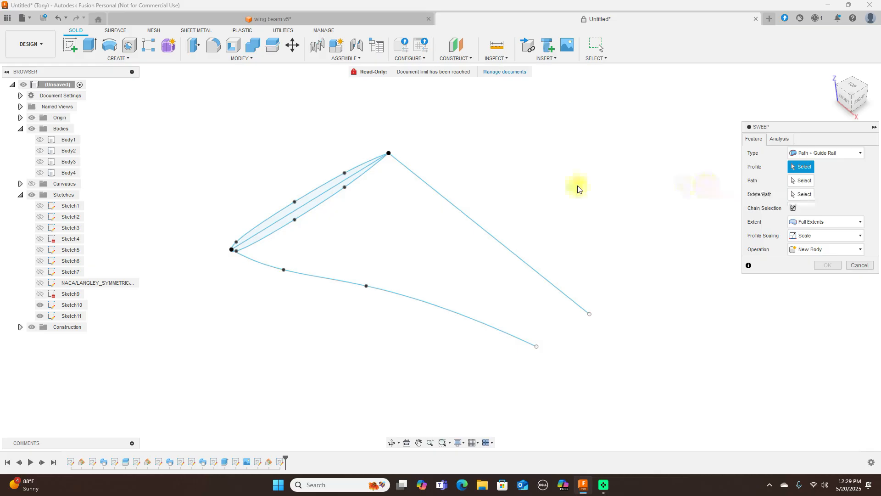
left_click(313, 200)
left_click(313, 209)
left_click(802, 183)
left_click(392, 290)
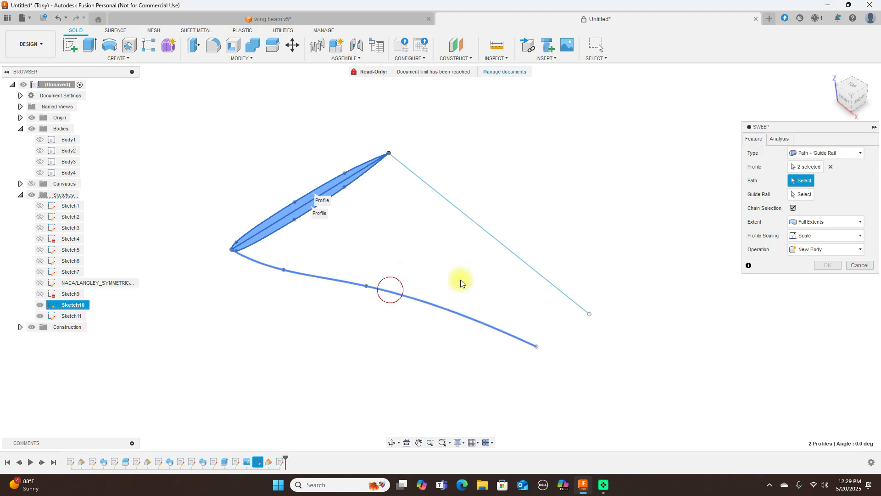
left_click(792, 195)
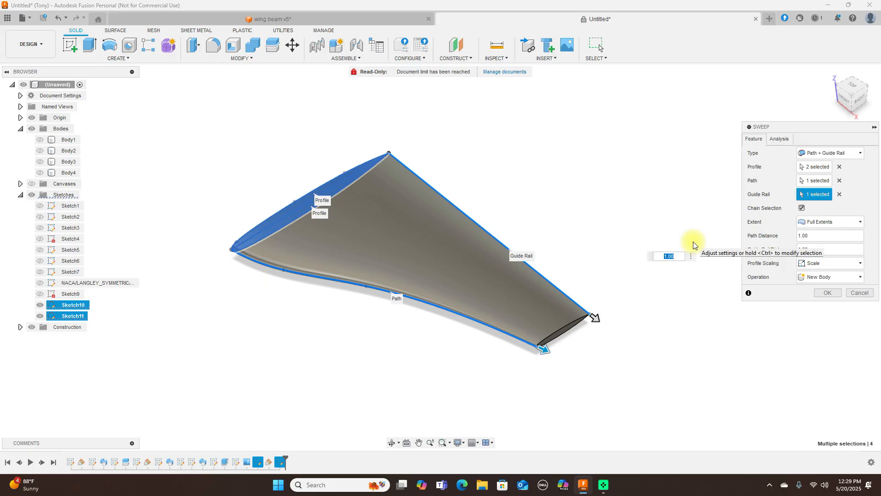
Step: Try the sweep with the straight rear edge as path and the curved front edge as guide rail, and cancel it
left_click(841, 194)
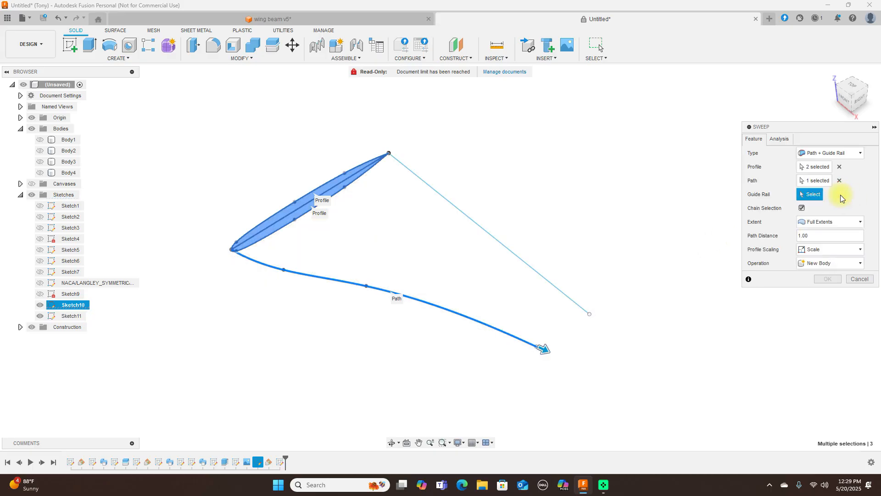
left_click(839, 181)
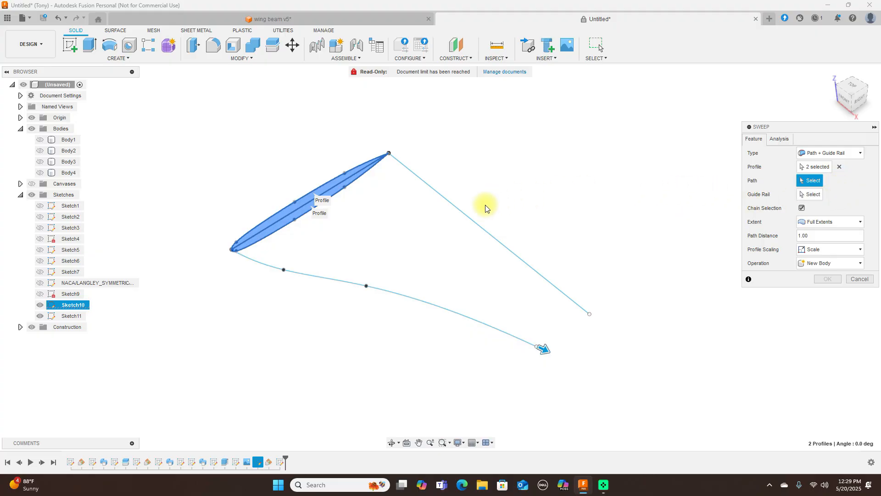
left_click(470, 218)
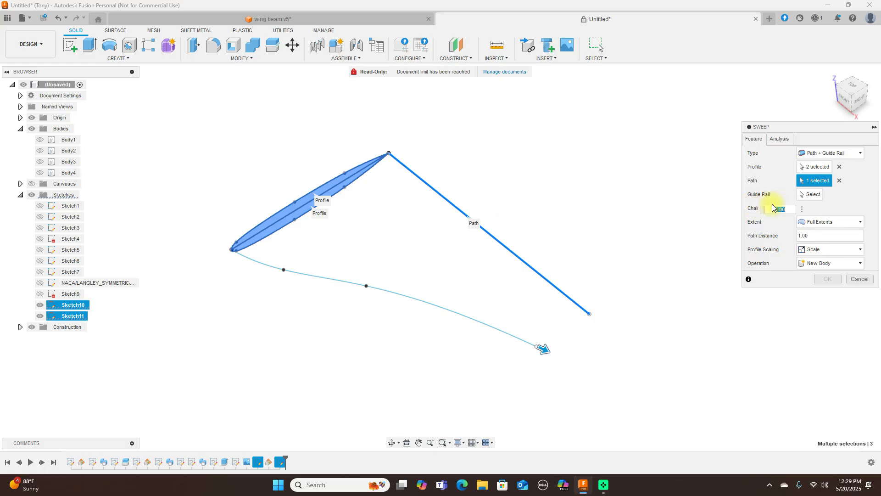
left_click(808, 195)
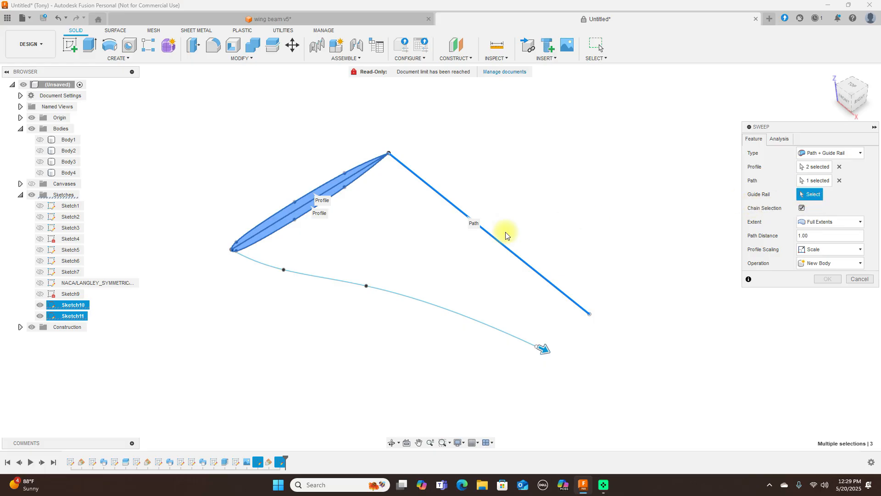
left_click(406, 297)
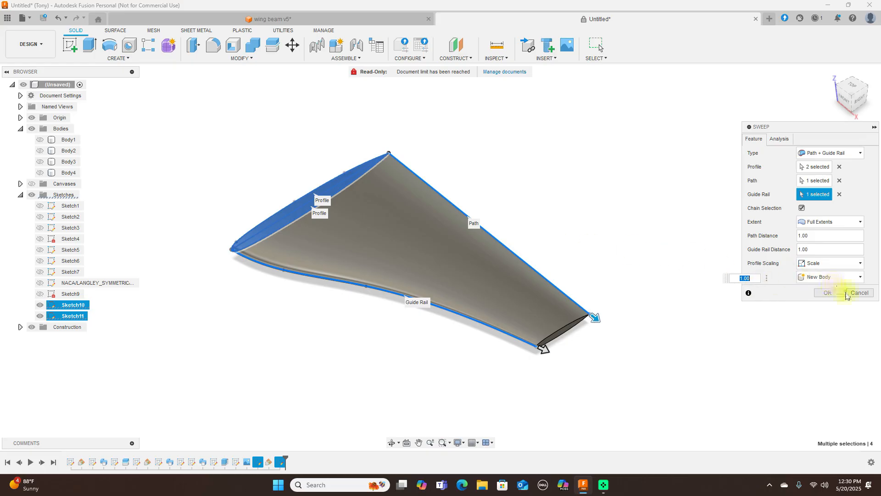
left_click(861, 294)
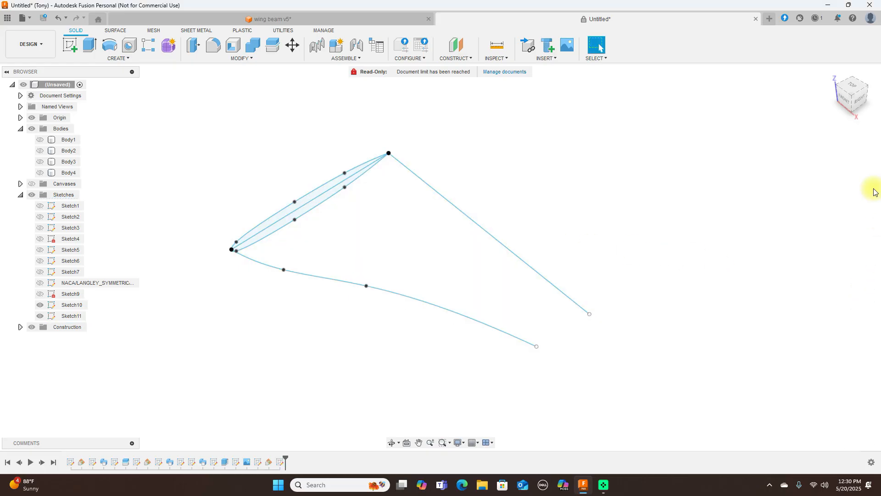
mouse_move(496, 256)
middle_mouse_down("shift")
mouse_move(495, 225)
mouse_move(486, 257)
mouse_move(733, 89)
mouse_move(678, 64)
mouse_move(686, 57)
mouse_move(726, 56)
mouse_move(728, 94)
middle_mouse_up("shift")
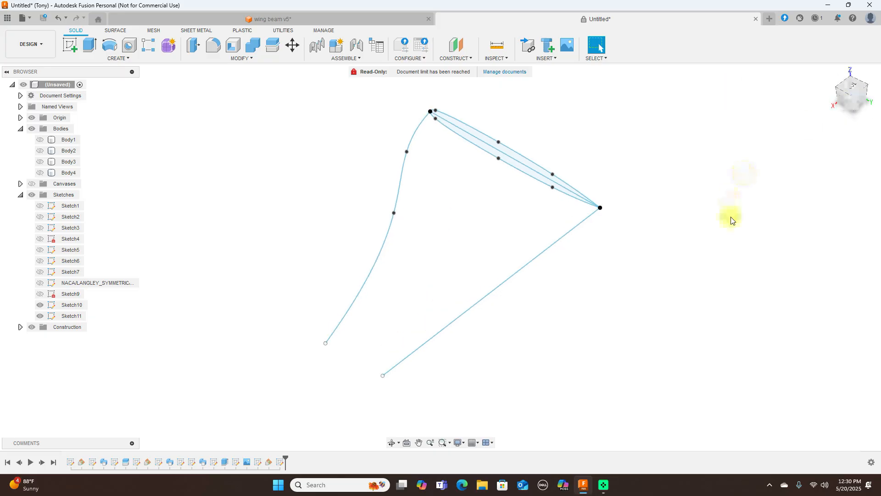